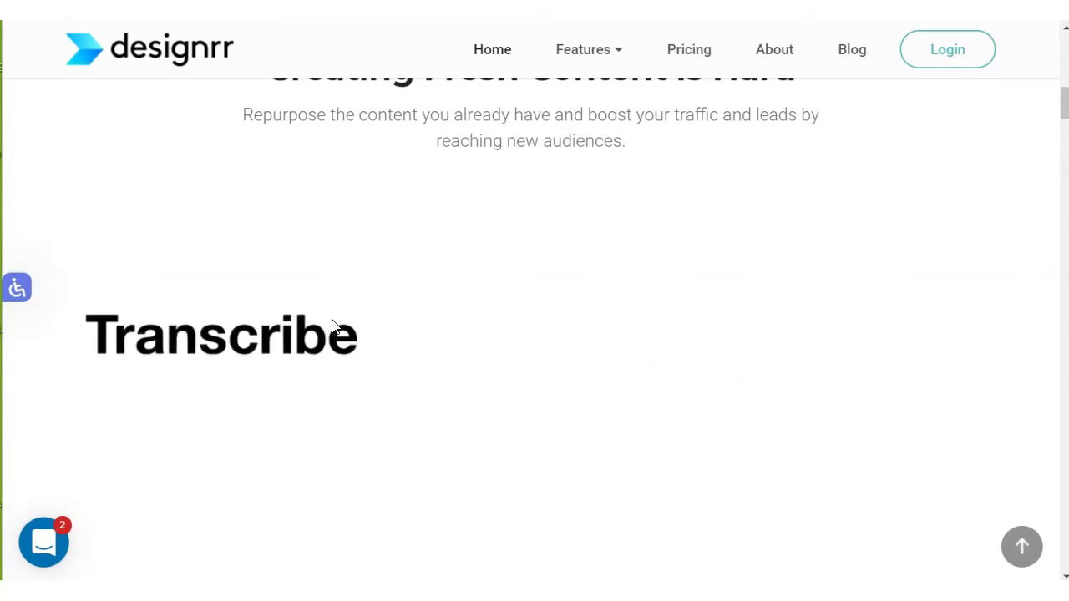
{"action": "scroll", "coordinate": [542, 245], "scroll_direction": "down", "scroll_amount": 6}
{"action": "scroll", "coordinate": [564, 253], "scroll_direction": "down", "scroll_amount": 1}
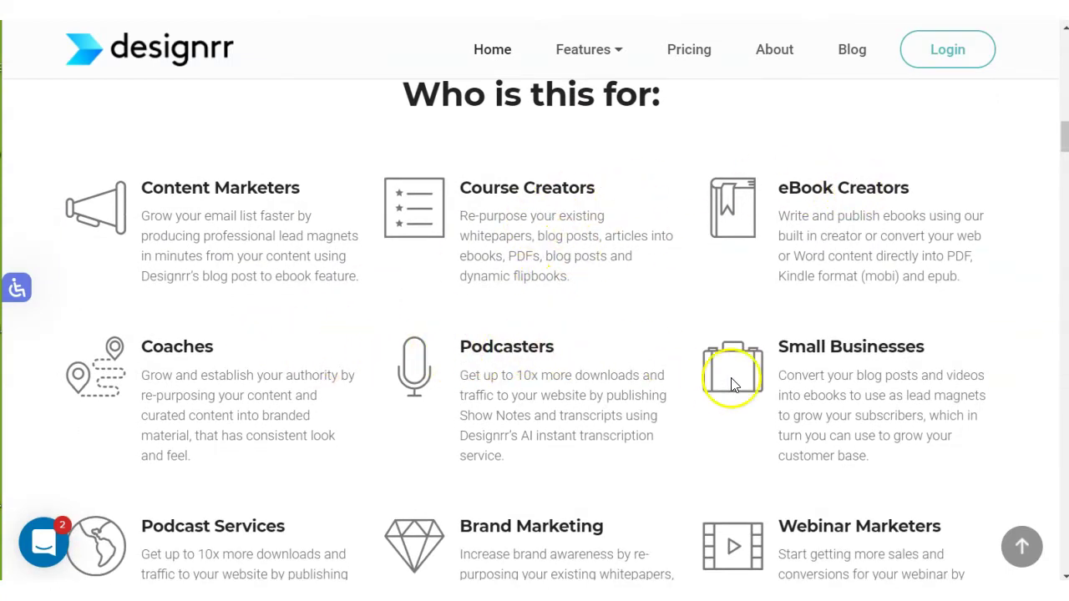
{"action": "scroll", "coordinate": [467, 338], "scroll_direction": "down", "scroll_amount": 3}
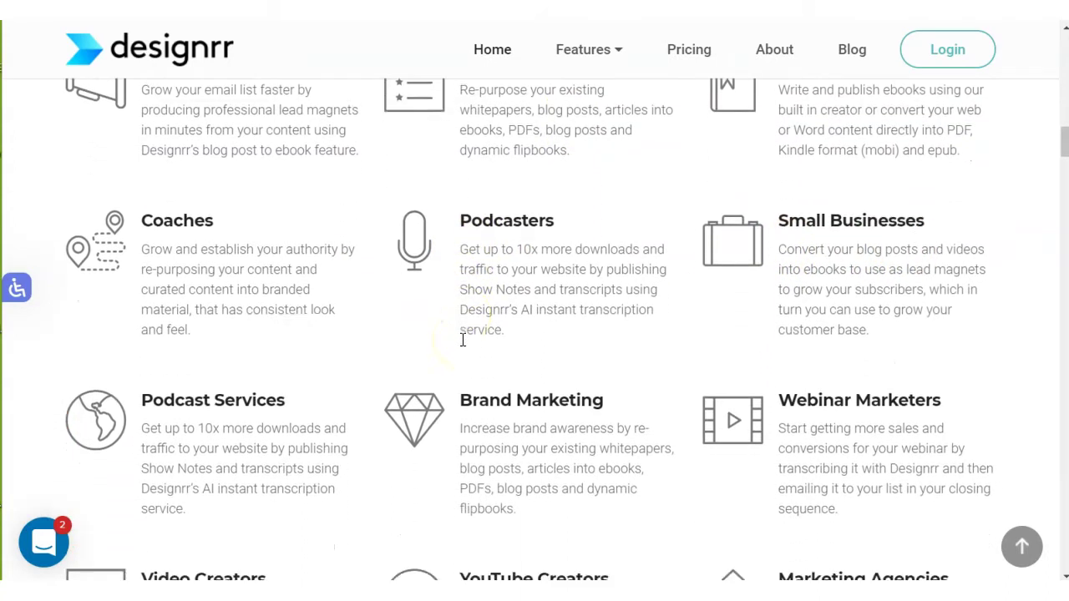
{"action": "scroll", "coordinate": [463, 339], "scroll_direction": "down", "scroll_amount": 2}
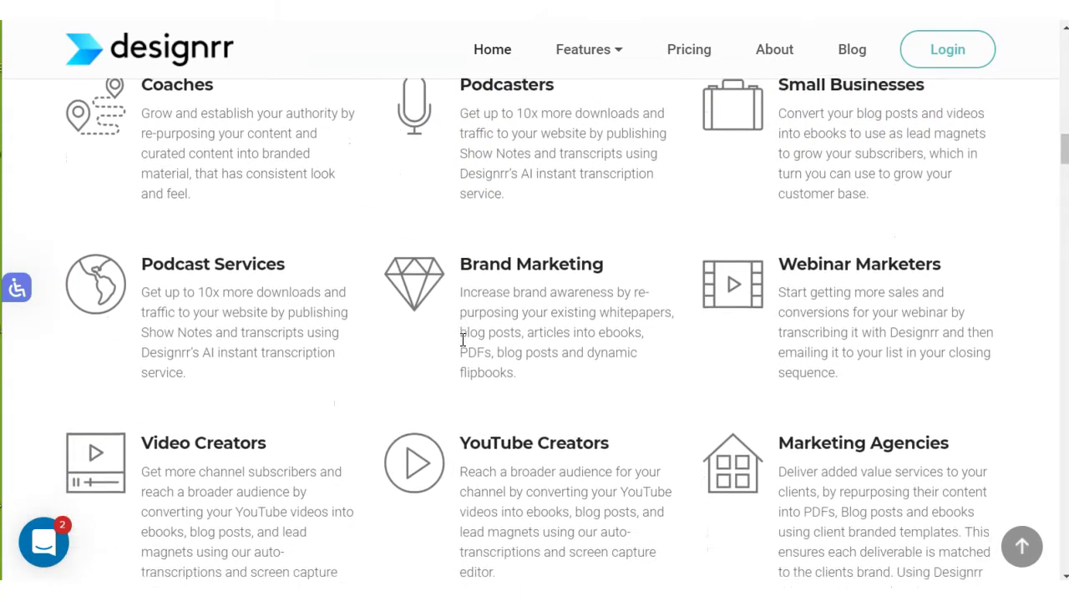
{"action": "scroll", "coordinate": [463, 340], "scroll_direction": "down", "scroll_amount": 2}
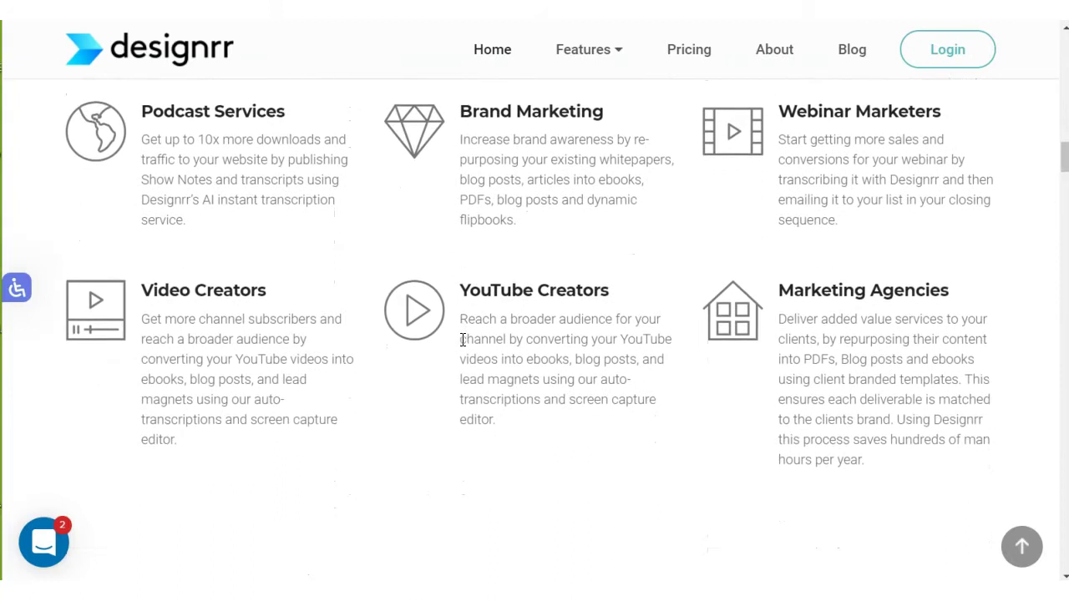
{"action": "scroll", "coordinate": [463, 340], "scroll_direction": "down", "scroll_amount": 2}
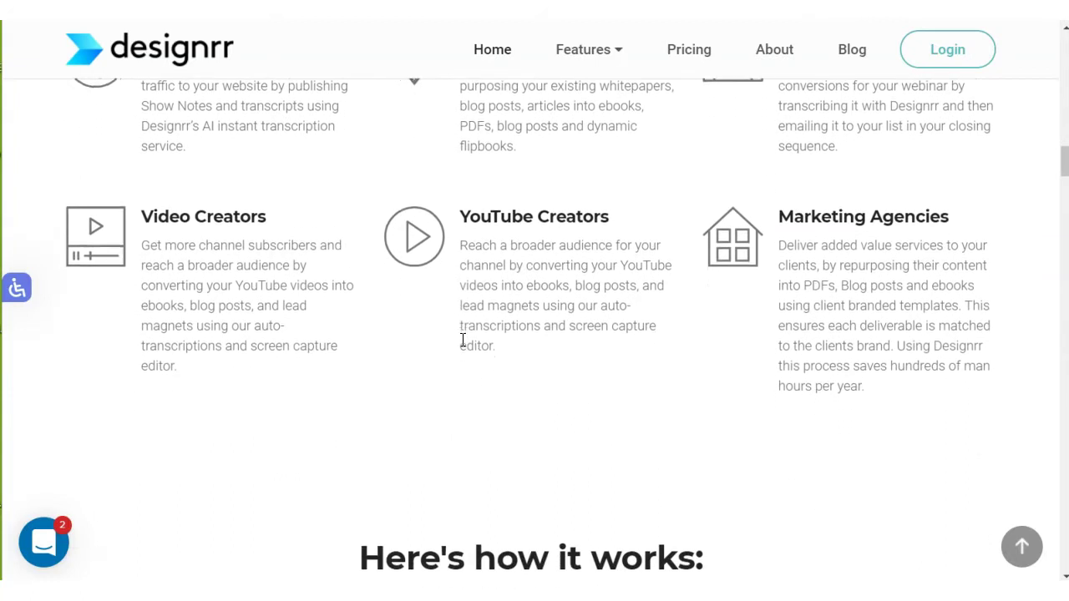
{"action": "scroll", "coordinate": [462, 339], "scroll_direction": "down", "scroll_amount": 3}
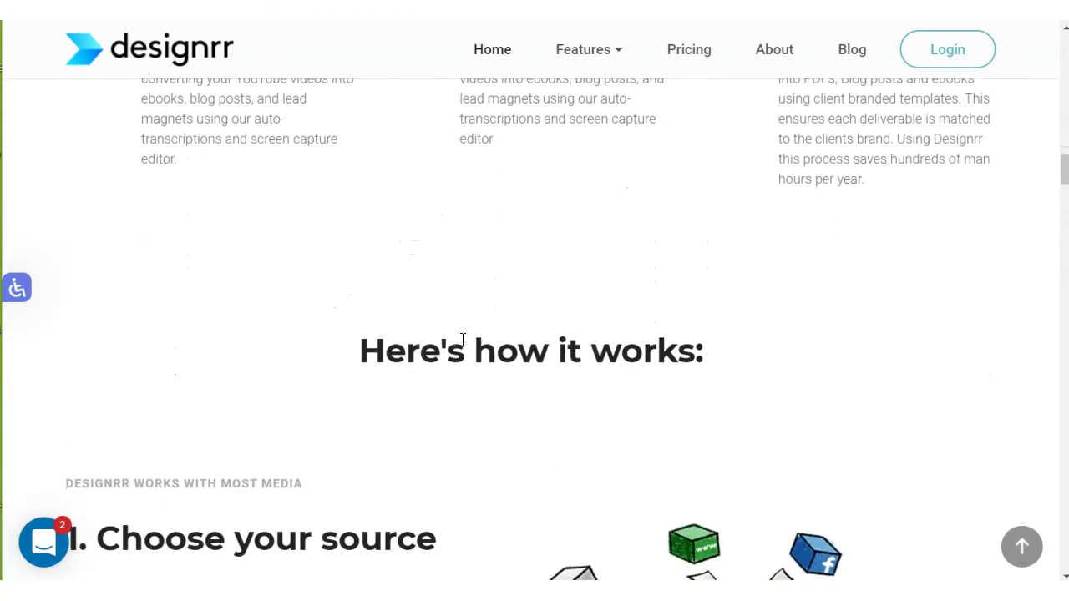
{"action": "scroll", "coordinate": [463, 340], "scroll_direction": "down", "scroll_amount": 2}
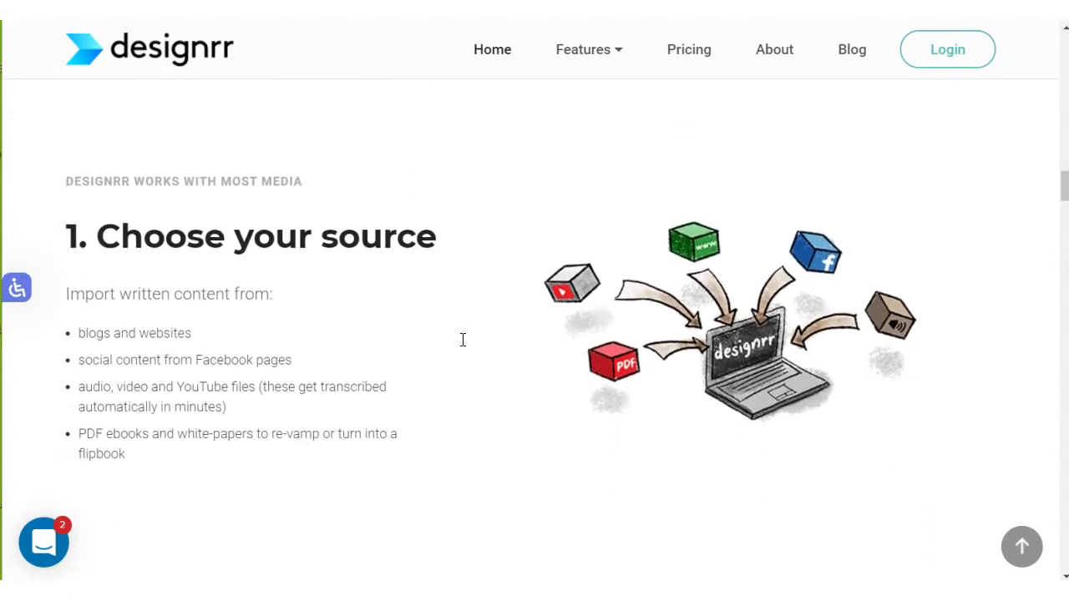
{"action": "scroll", "coordinate": [462, 340], "scroll_direction": "down", "scroll_amount": 1}
{"action": "scroll", "coordinate": [463, 339], "scroll_direction": "down", "scroll_amount": 1}
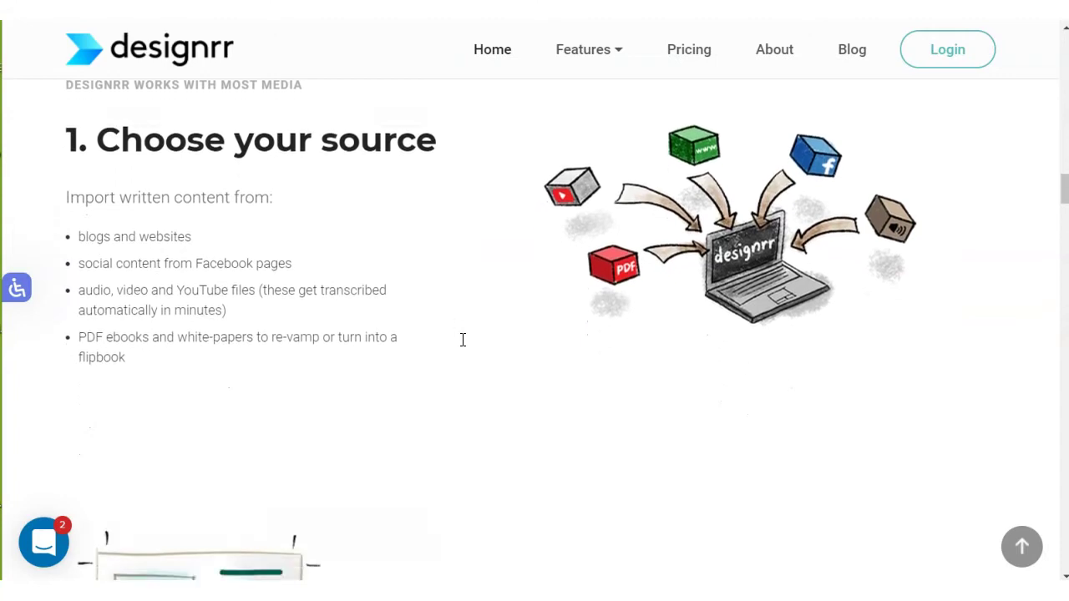
{"action": "scroll", "coordinate": [462, 340], "scroll_direction": "down", "scroll_amount": 1}
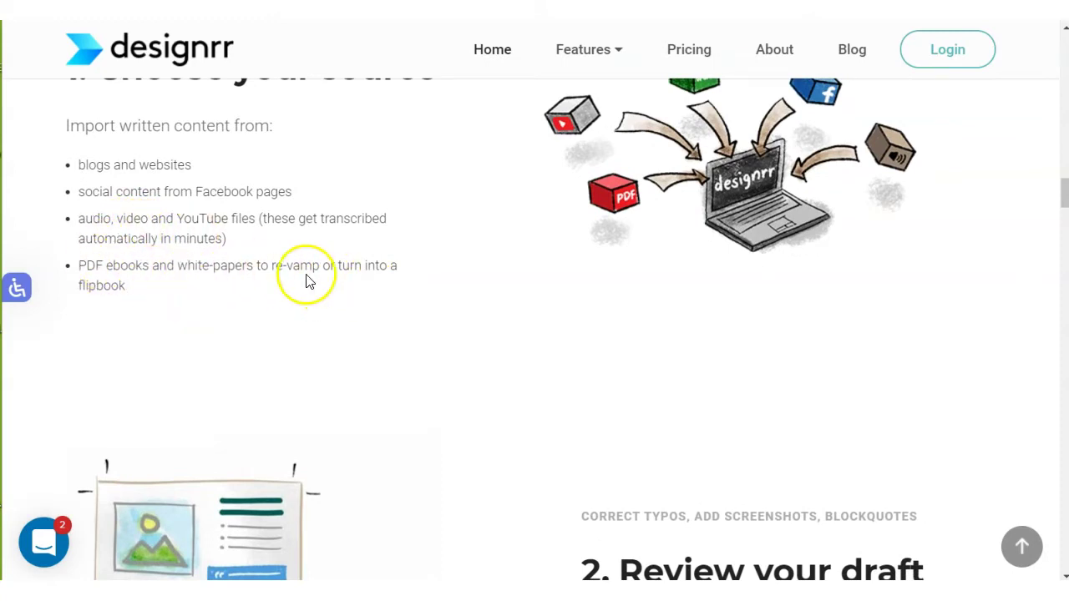
{"action": "scroll", "coordinate": [601, 354], "scroll_direction": "down", "scroll_amount": 3}
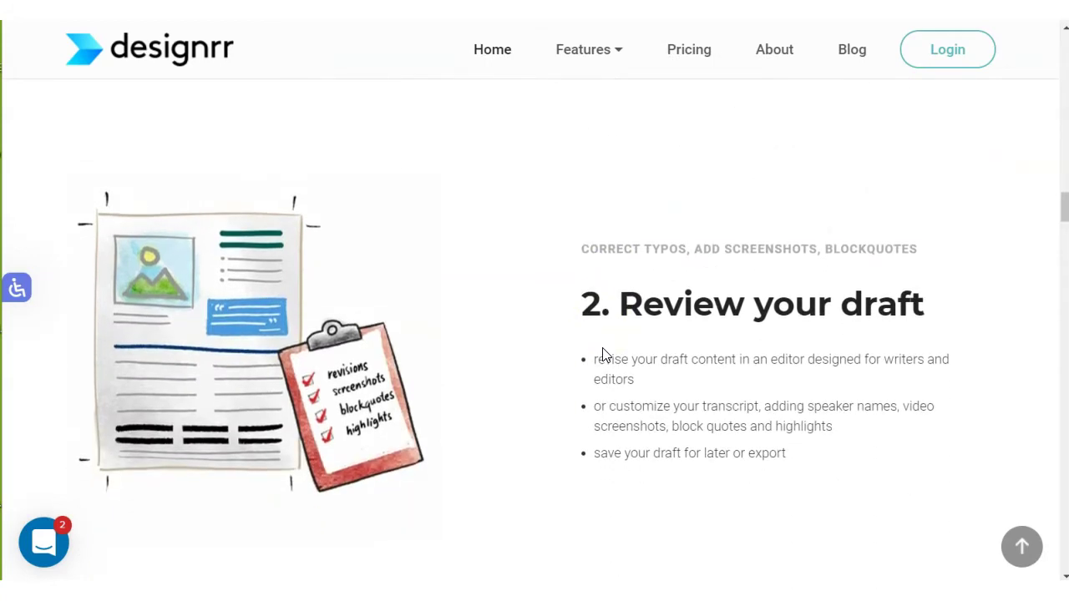
{"action": "scroll", "coordinate": [602, 351], "scroll_direction": "down", "scroll_amount": 1}
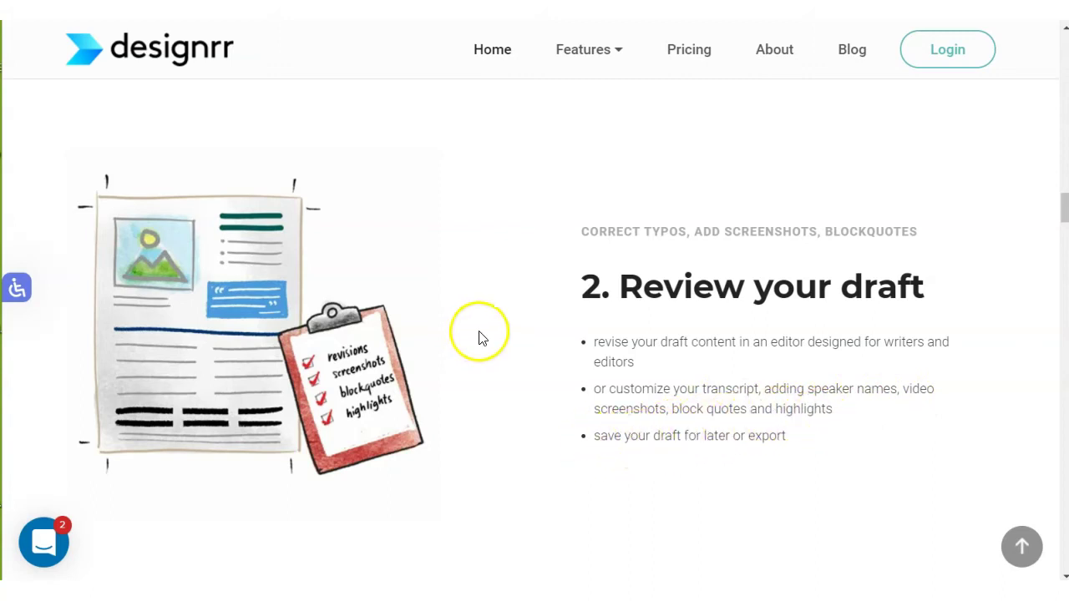
{"action": "scroll", "coordinate": [480, 336], "scroll_direction": "down", "scroll_amount": 5}
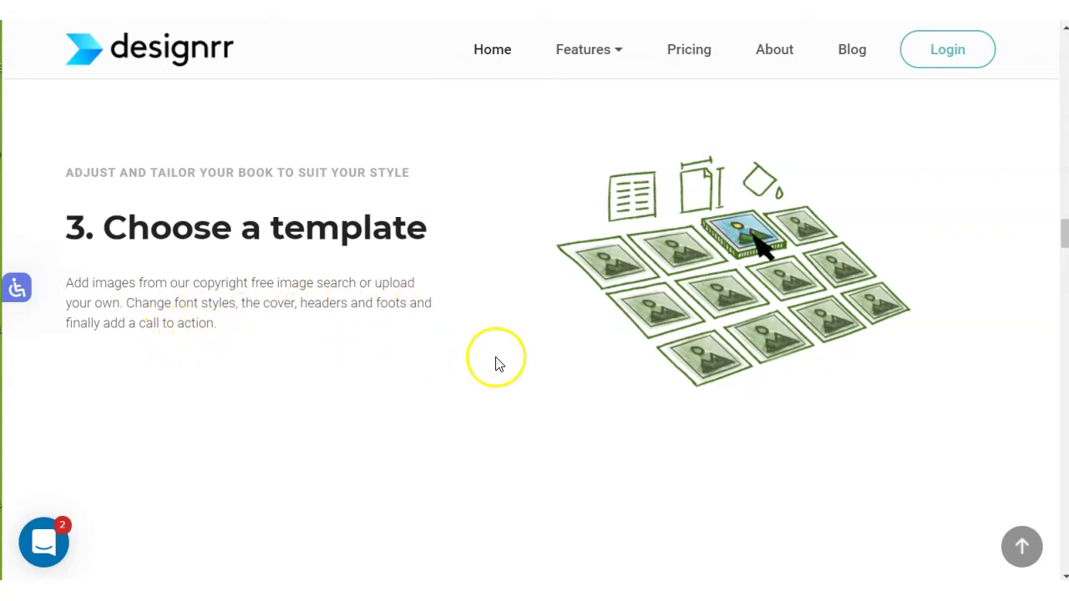
{"action": "scroll", "coordinate": [496, 364], "scroll_direction": "down", "scroll_amount": 5}
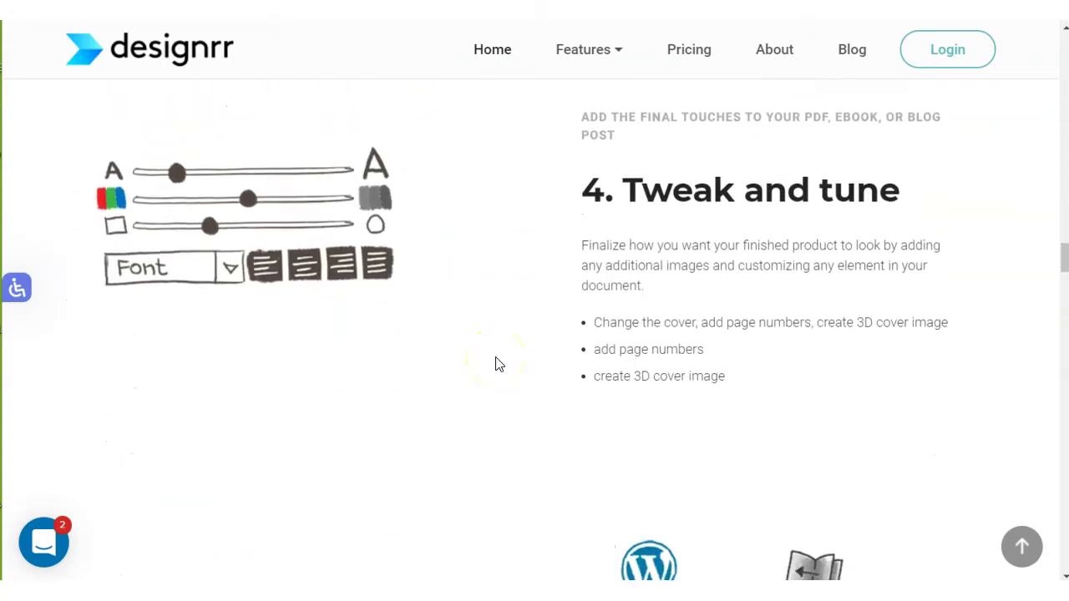
{"action": "scroll", "coordinate": [496, 364], "scroll_direction": "down", "scroll_amount": 5}
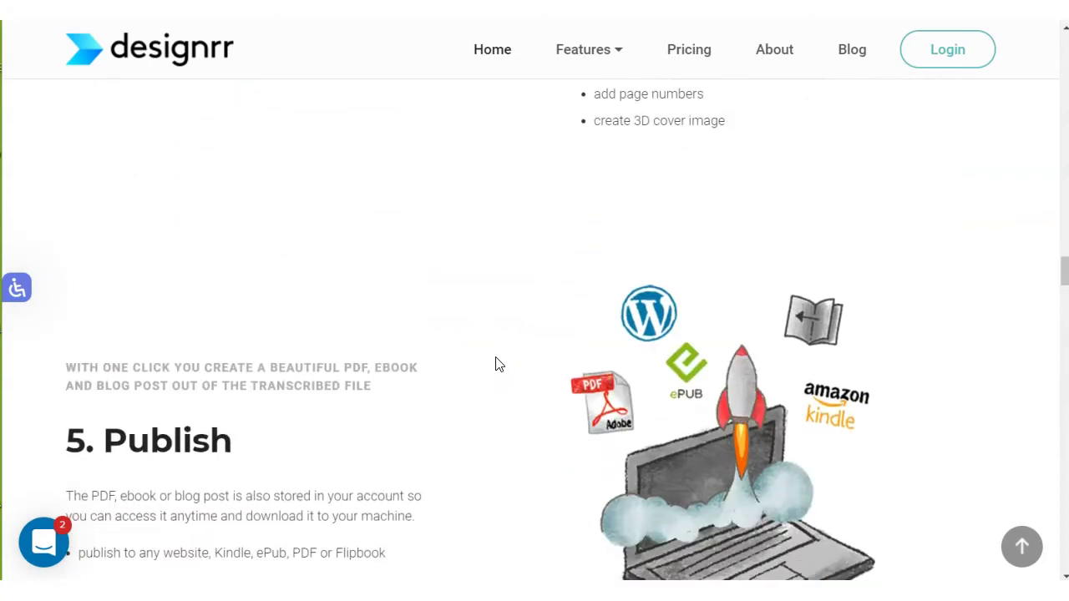
{"action": "scroll", "coordinate": [496, 363], "scroll_direction": "down", "scroll_amount": 15}
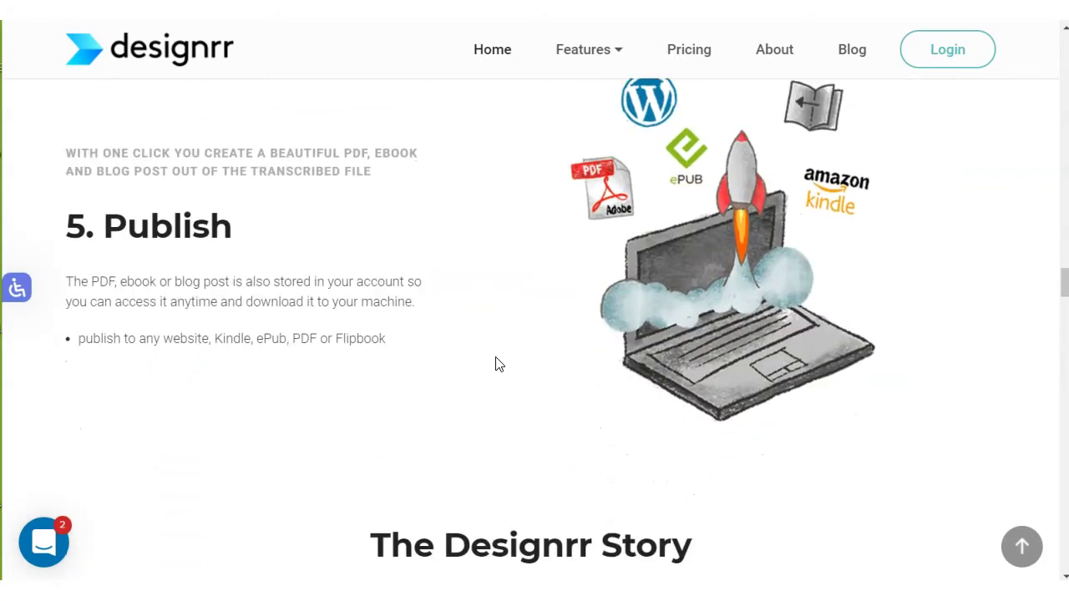
{"action": "scroll", "coordinate": [398, 446], "scroll_direction": "down", "scroll_amount": 5}
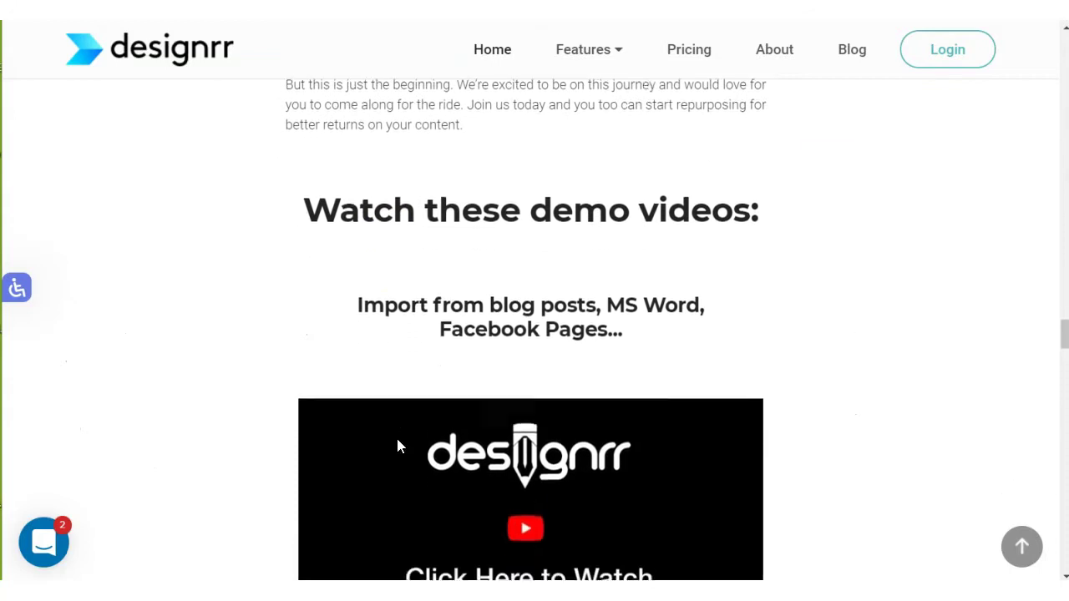
{"action": "scroll", "coordinate": [397, 446], "scroll_direction": "down", "scroll_amount": 6}
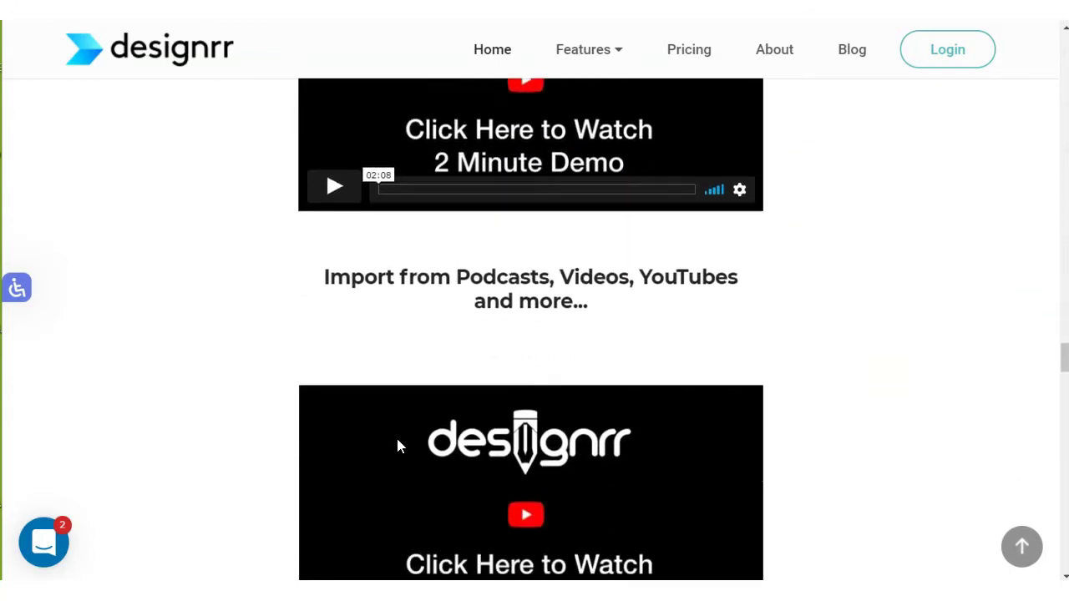
{"action": "scroll", "coordinate": [398, 445], "scroll_direction": "down", "scroll_amount": 9}
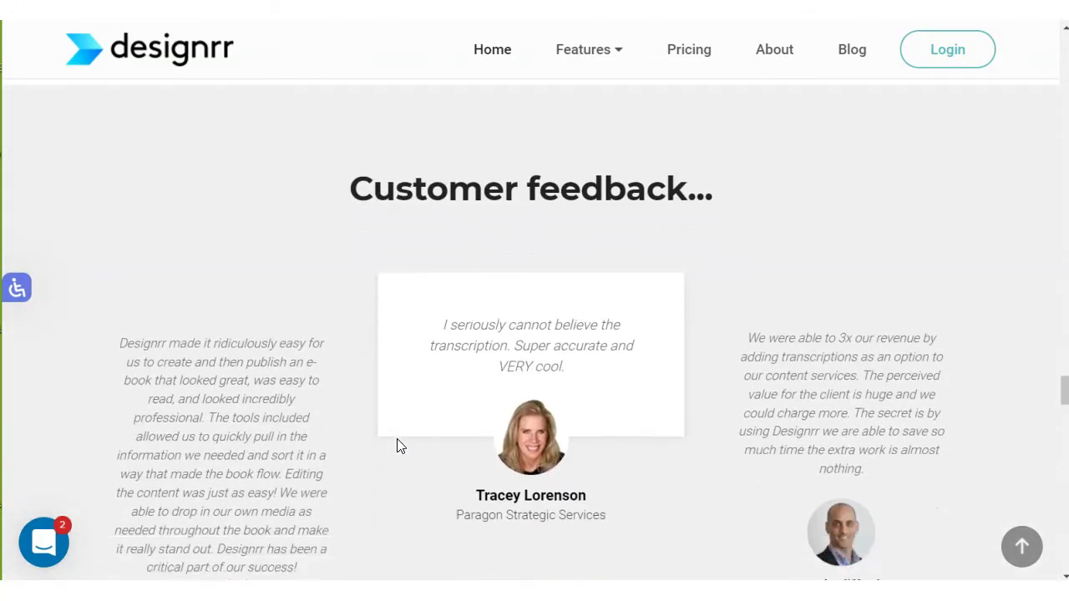
{"action": "scroll", "coordinate": [397, 445], "scroll_direction": "down", "scroll_amount": 5}
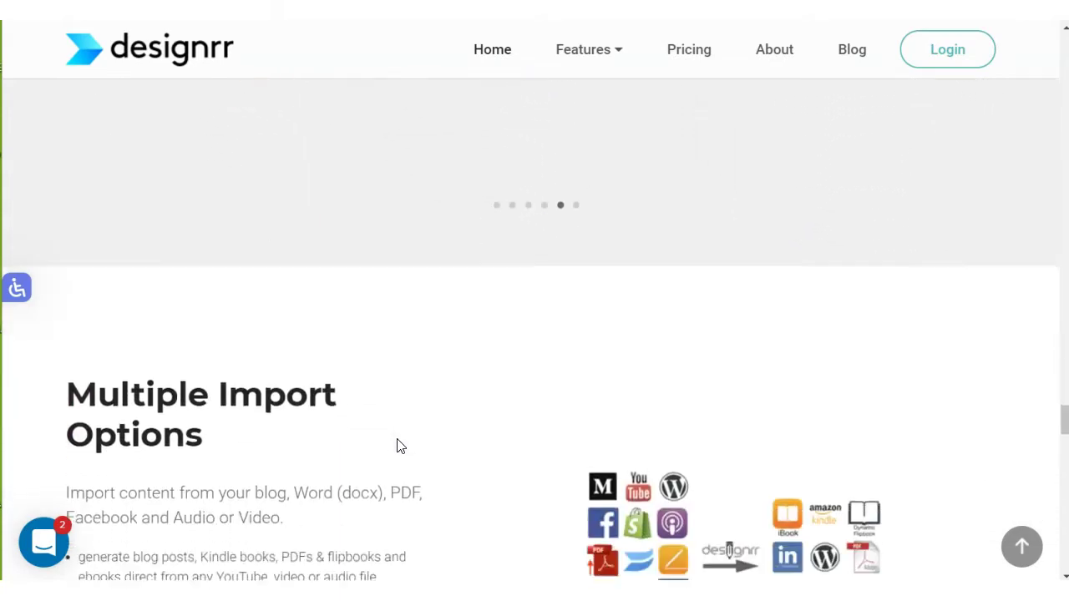
{"action": "scroll", "coordinate": [397, 446], "scroll_direction": "down", "scroll_amount": 4}
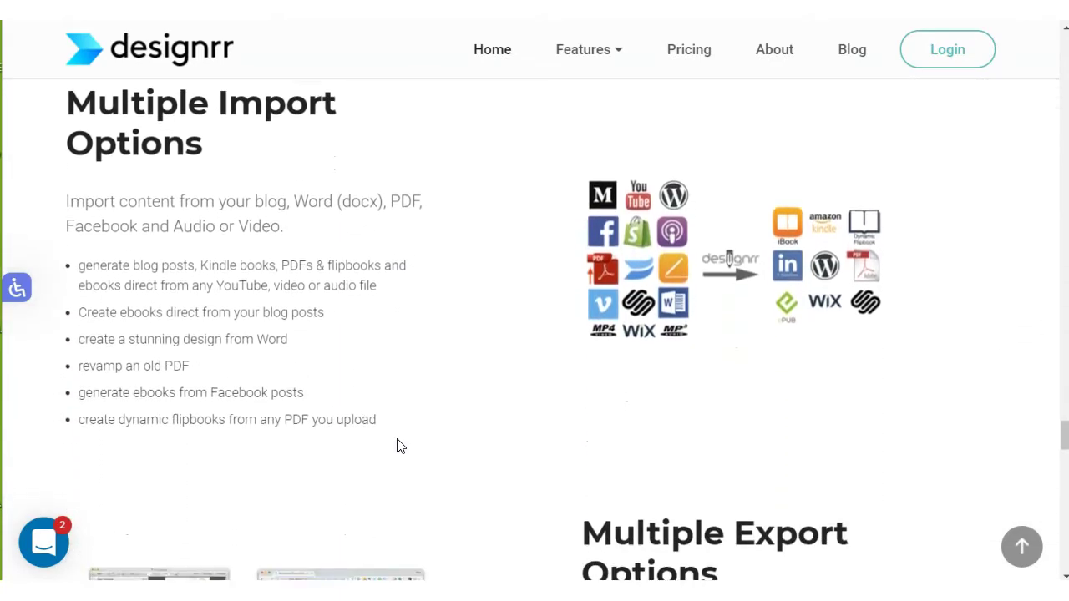
{"action": "scroll", "coordinate": [398, 446], "scroll_direction": "down", "scroll_amount": 5}
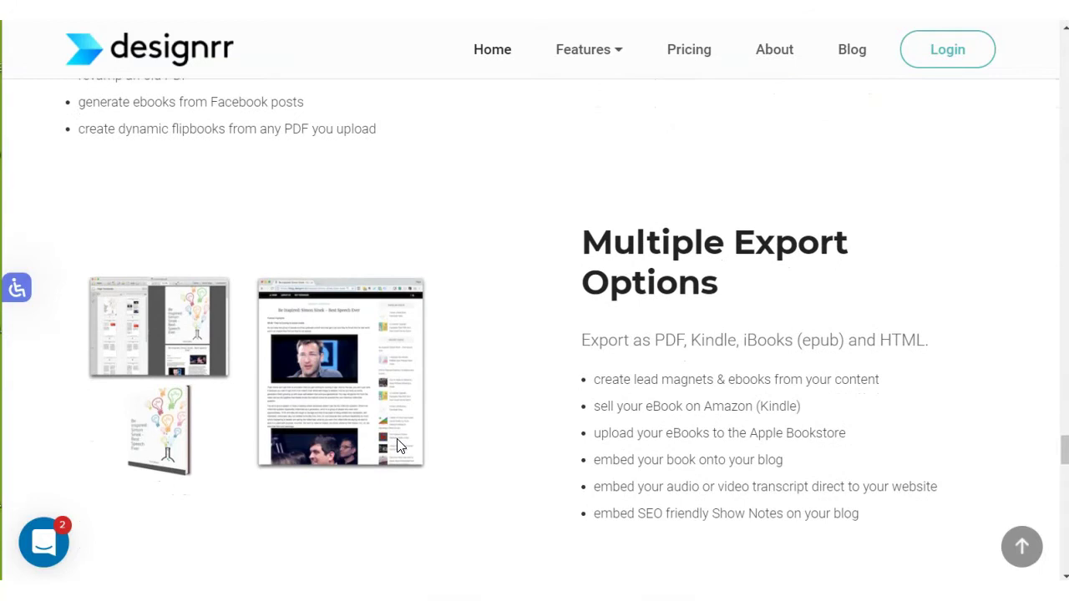
{"action": "scroll", "coordinate": [398, 446], "scroll_direction": "down", "scroll_amount": 9}
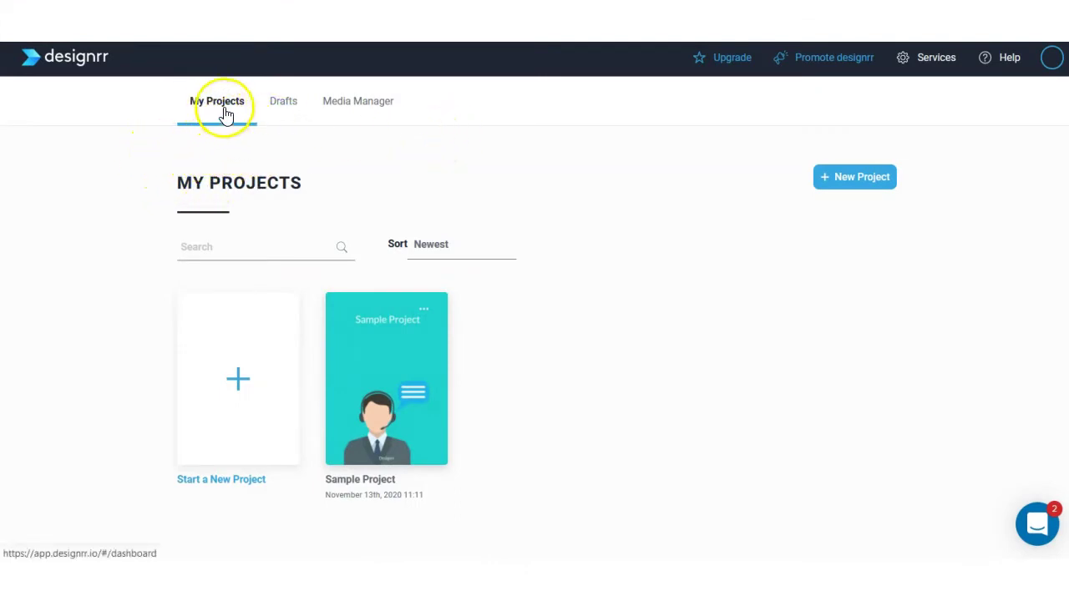
View the empty Drafts page, then look over the Services and Help menus.
{"action": "left_click", "coordinate": [284, 104]}
{"action": "left_click", "coordinate": [346, 107]}
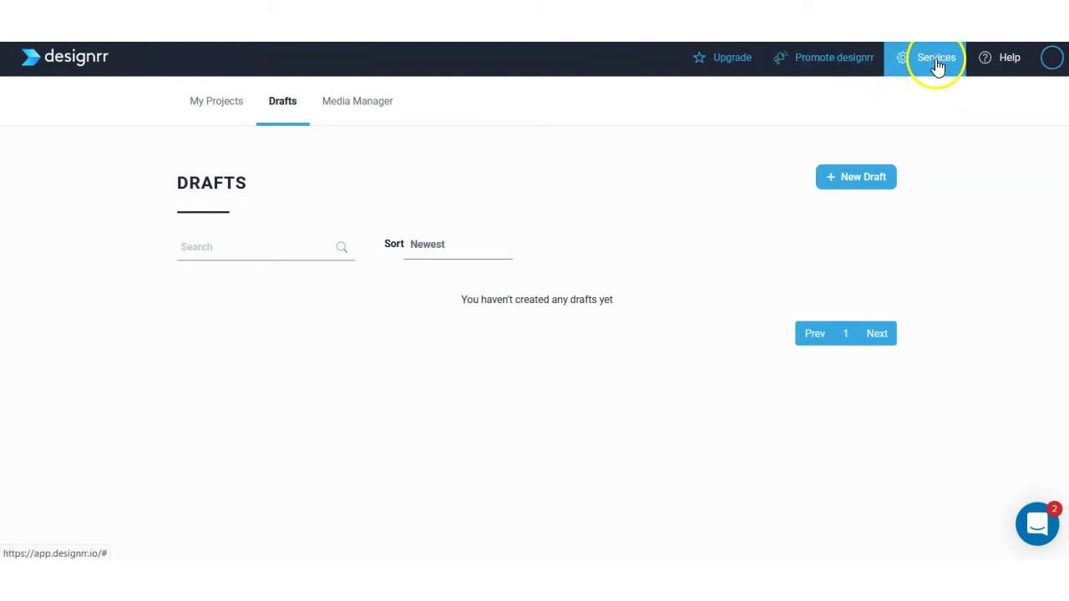
{"action": "left_click", "coordinate": [937, 65]}
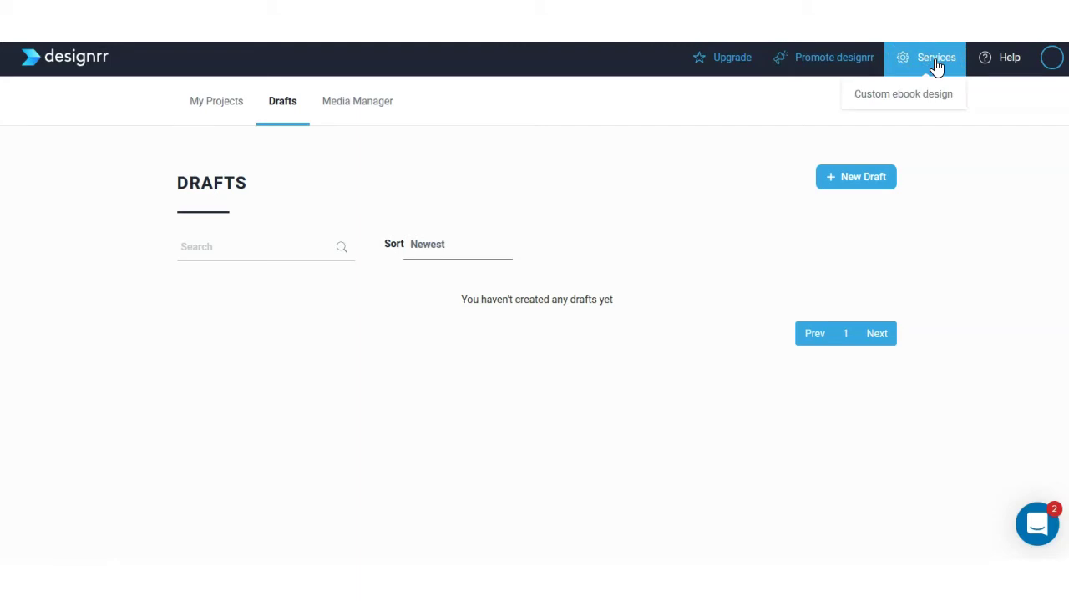
{"action": "left_click", "coordinate": [1009, 60]}
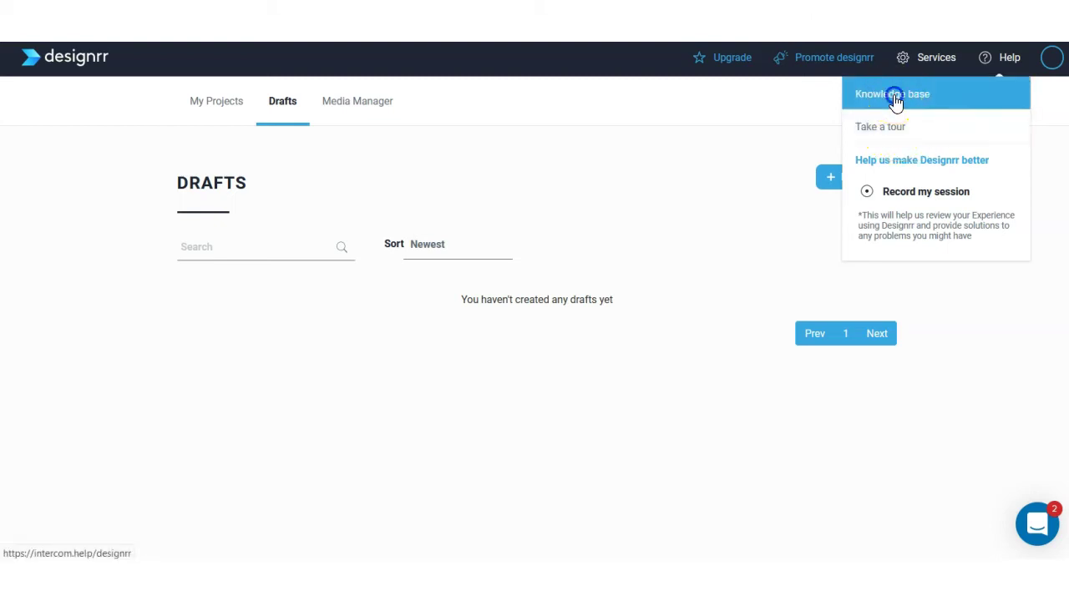
Open the knowledge base Help Center and scroll through its collections.
{"action": "left_click", "coordinate": [893, 96]}
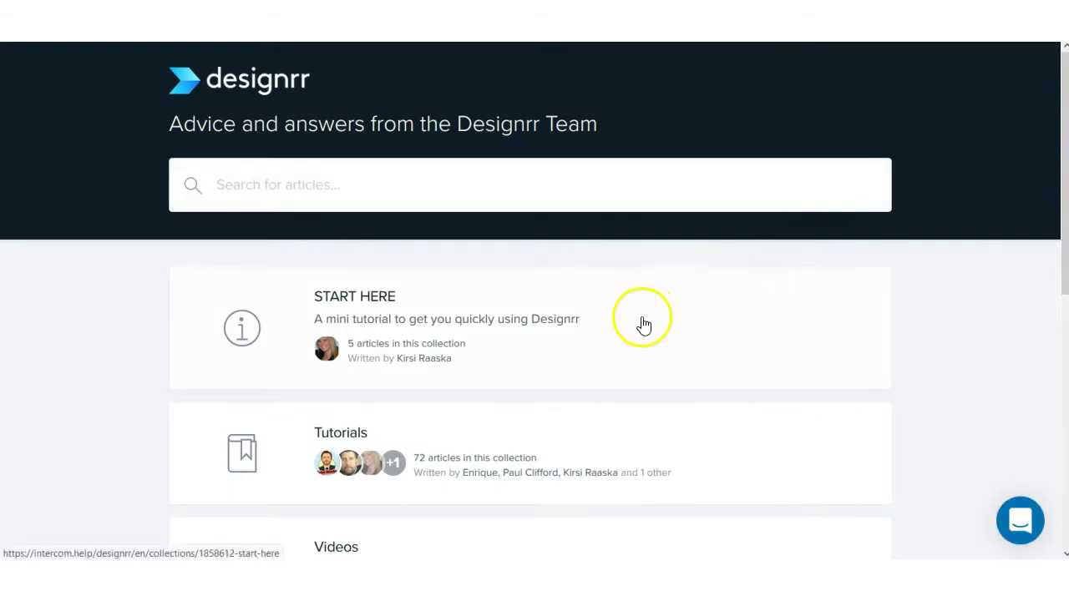
{"action": "scroll", "coordinate": [643, 325], "scroll_direction": "down", "scroll_amount": 3}
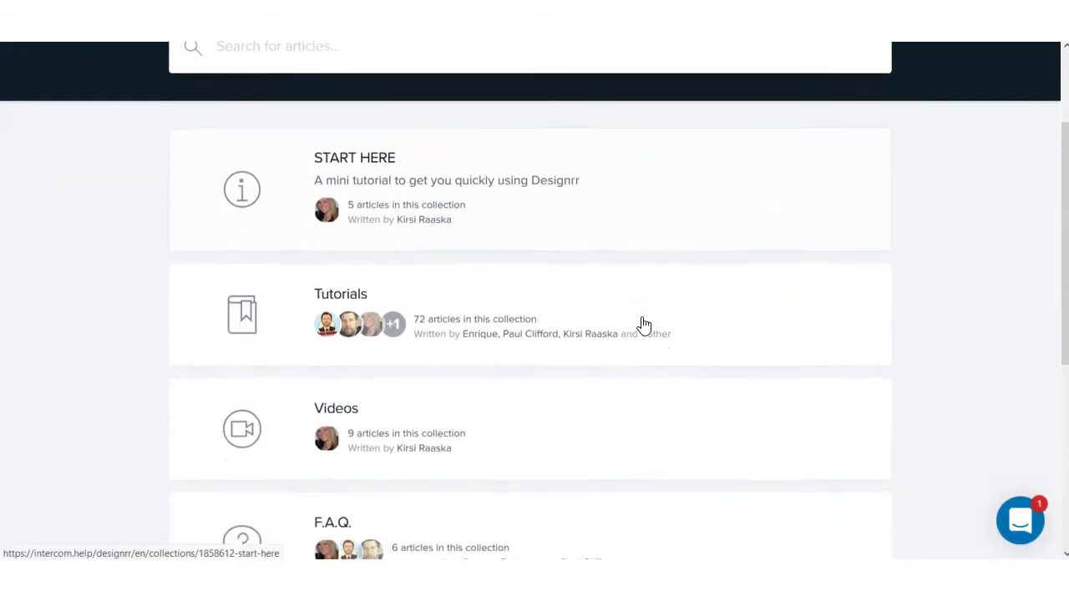
{"action": "scroll", "coordinate": [643, 324], "scroll_direction": "down", "scroll_amount": 5}
{"action": "scroll", "coordinate": [639, 325], "scroll_direction": "up", "scroll_amount": 5}
{"action": "scroll", "coordinate": [639, 324], "scroll_direction": "down", "scroll_amount": 1}
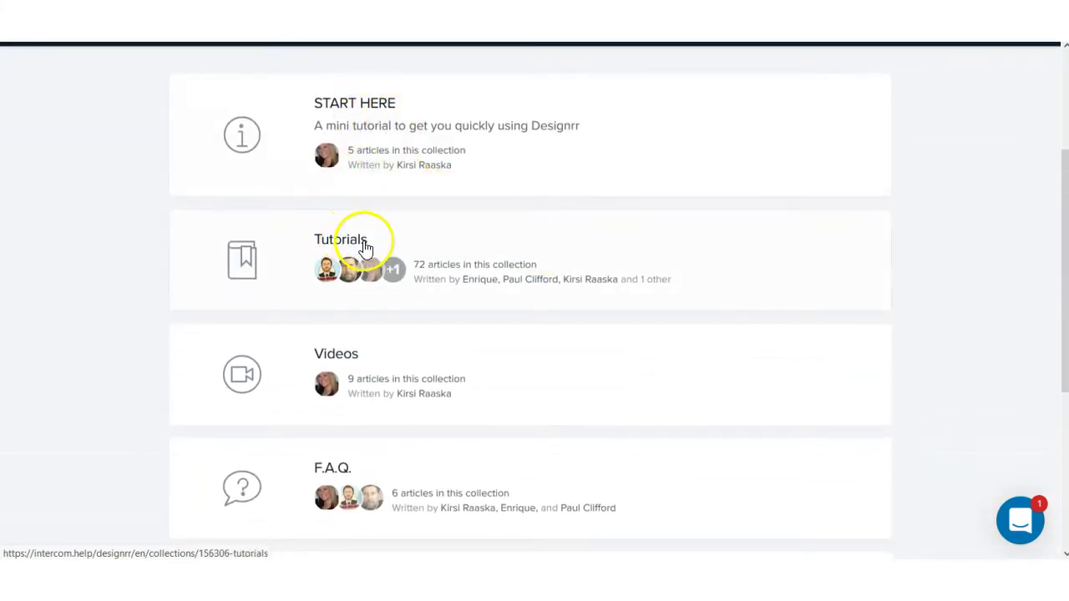
{"action": "scroll", "coordinate": [520, 265], "scroll_direction": "down", "scroll_amount": 2}
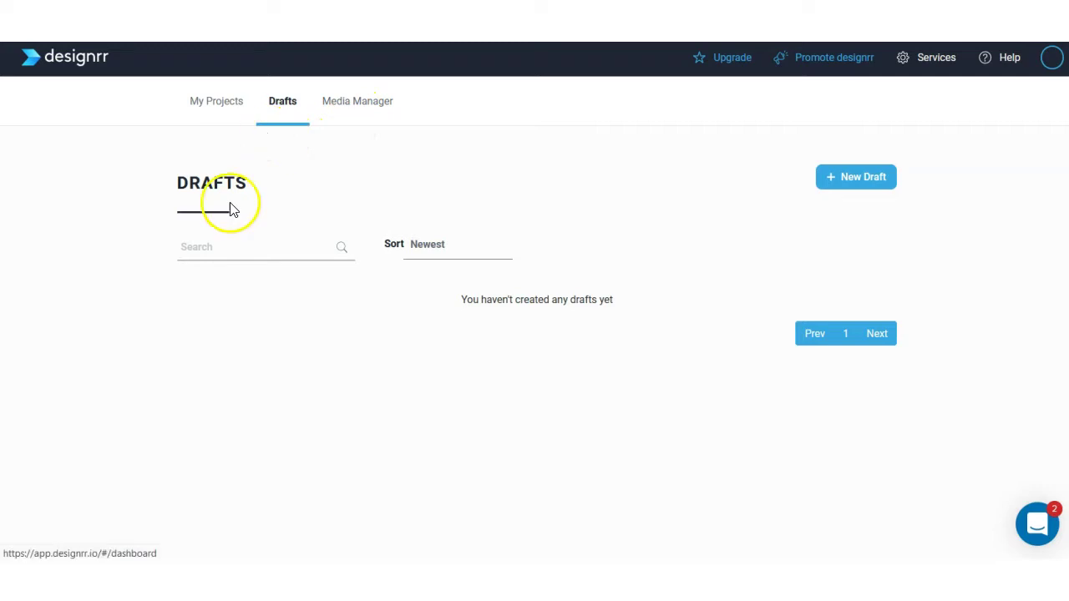
Start a new project from My Projects and browse all the Select Import Option cards.
{"action": "left_click", "coordinate": [225, 114]}
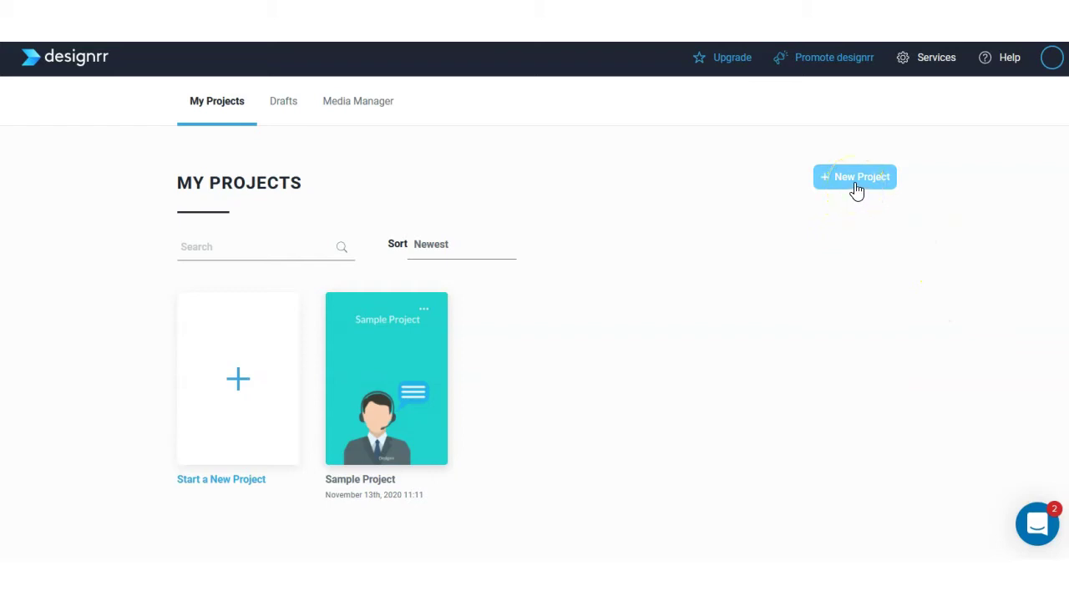
{"action": "left_click", "coordinate": [856, 180]}
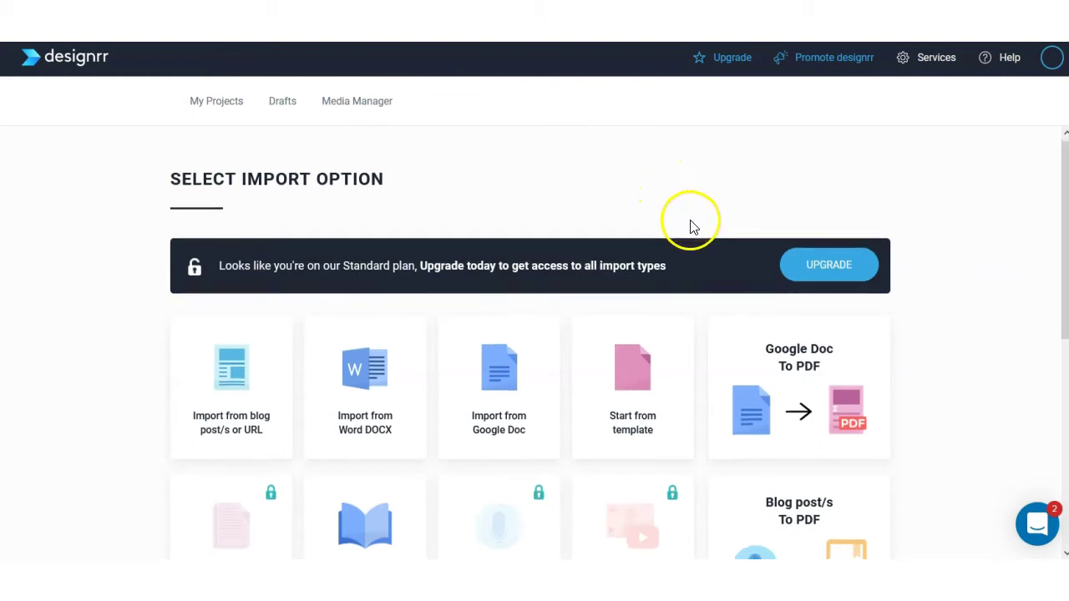
{"action": "scroll", "coordinate": [692, 226], "scroll_direction": "down", "scroll_amount": 2}
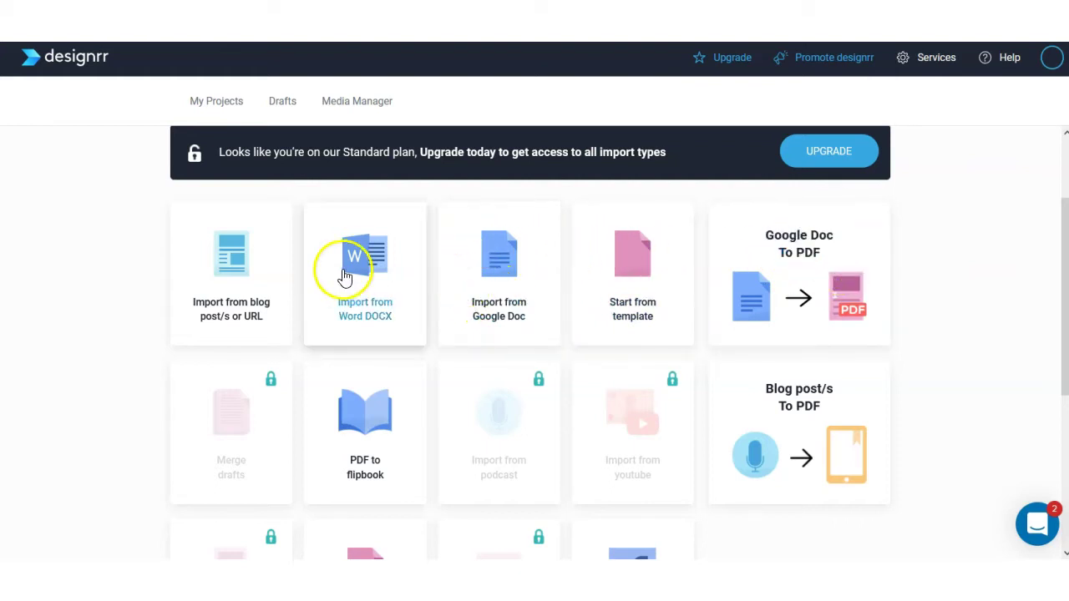
{"action": "scroll", "coordinate": [368, 277], "scroll_direction": "down", "scroll_amount": 2}
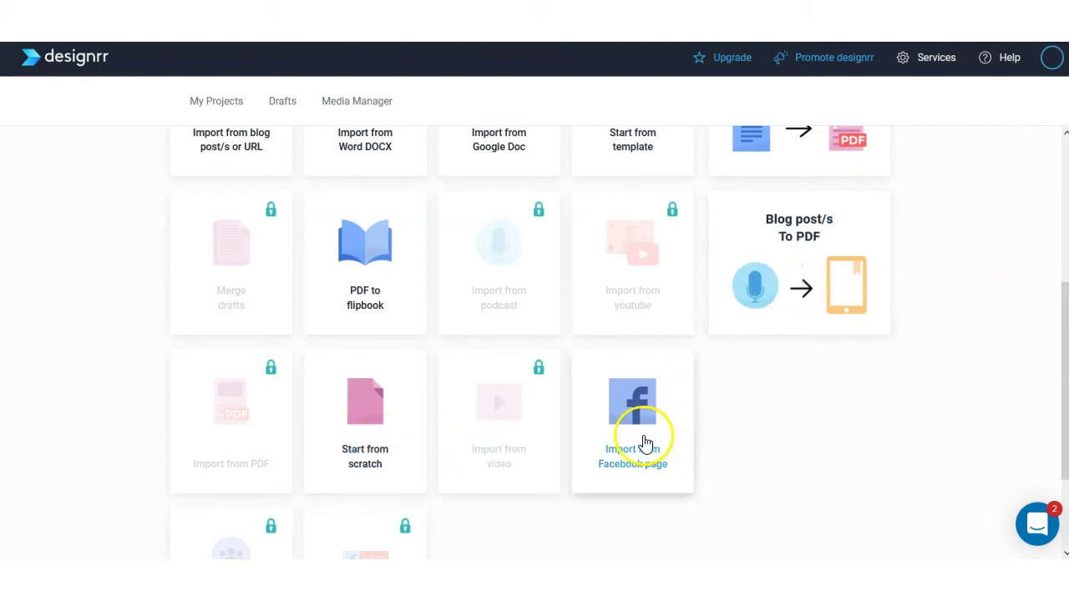
{"action": "scroll", "coordinate": [659, 438], "scroll_direction": "up", "scroll_amount": 3}
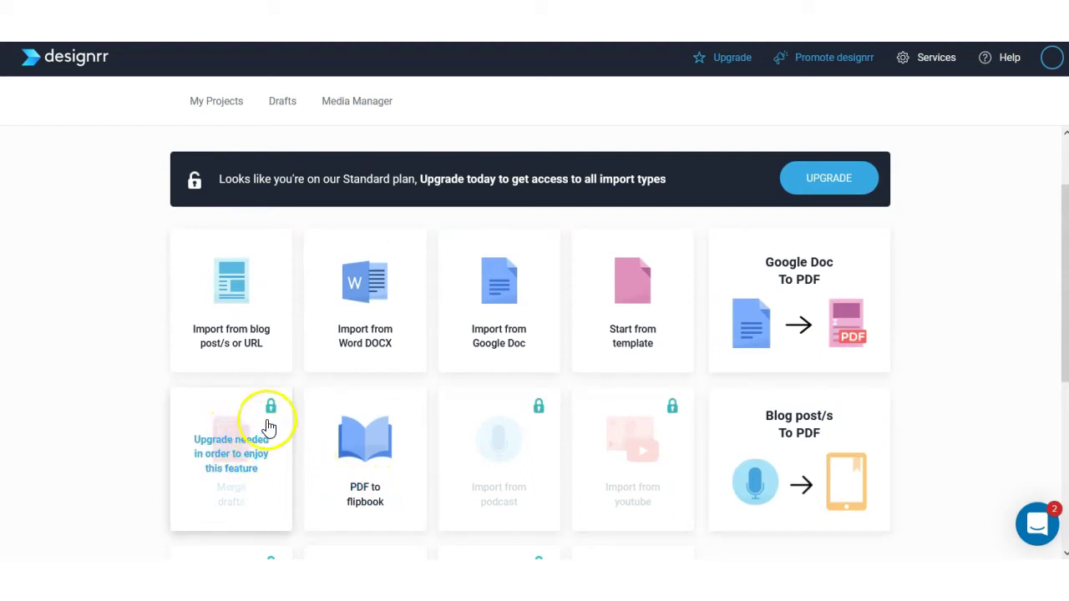
{"action": "scroll", "coordinate": [273, 412], "scroll_direction": "down", "scroll_amount": 1}
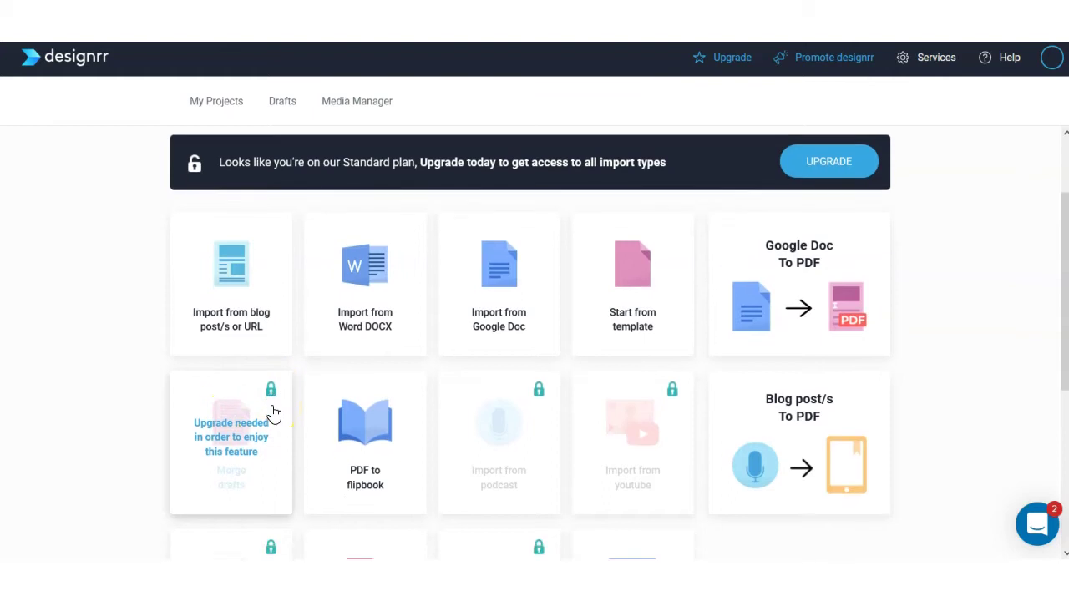
{"action": "scroll", "coordinate": [925, 339], "scroll_direction": "down", "scroll_amount": 1}
{"action": "scroll", "coordinate": [799, 326], "scroll_direction": "up", "scroll_amount": 3}
{"action": "scroll", "coordinate": [491, 301], "scroll_direction": "down", "scroll_amount": 1}
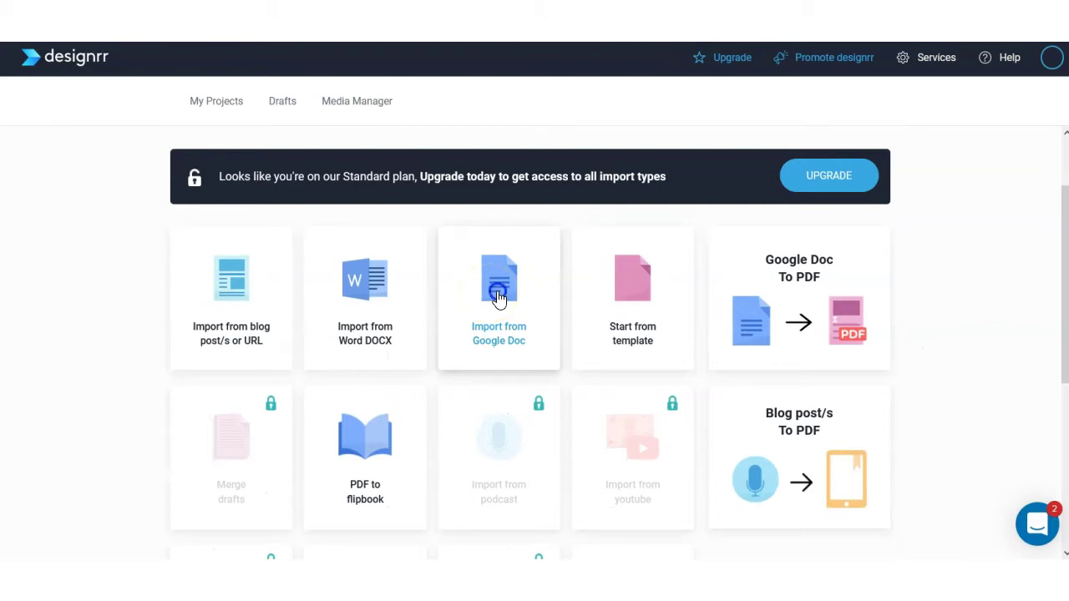
Choose Import from Google Doc and copy the Lazy Affiliate Method Setup Guide's share link.
{"action": "left_click", "coordinate": [499, 297]}
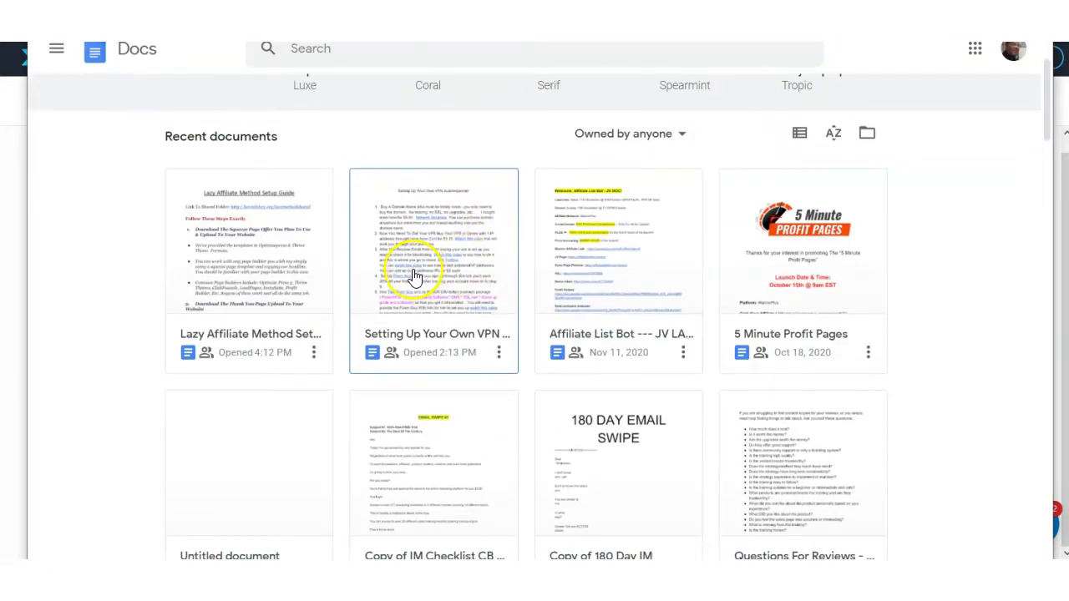
{"action": "left_click", "coordinate": [253, 284]}
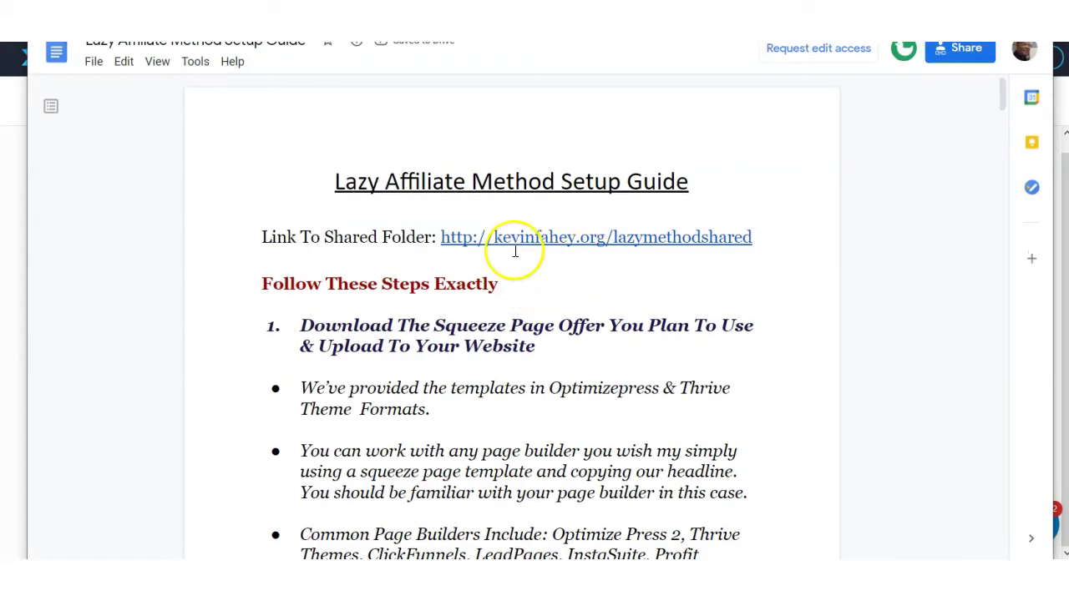
{"action": "left_click", "coordinate": [967, 51]}
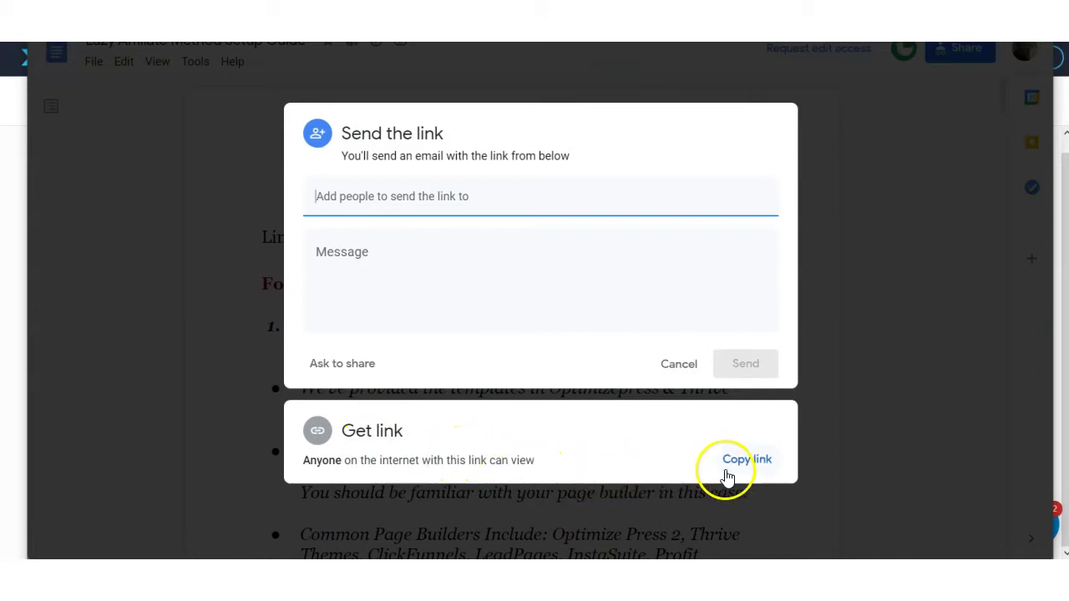
{"action": "left_click", "coordinate": [753, 462]}
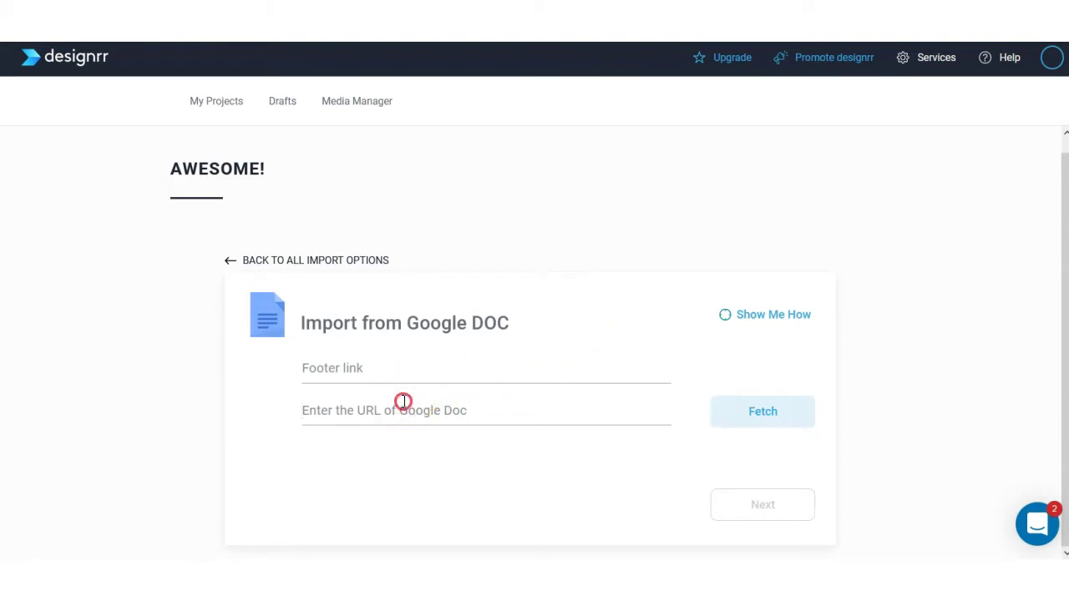
Paste the copied Google Doc link into the URL field and continue to templates.
{"action": "right_click", "coordinate": [403, 402]}
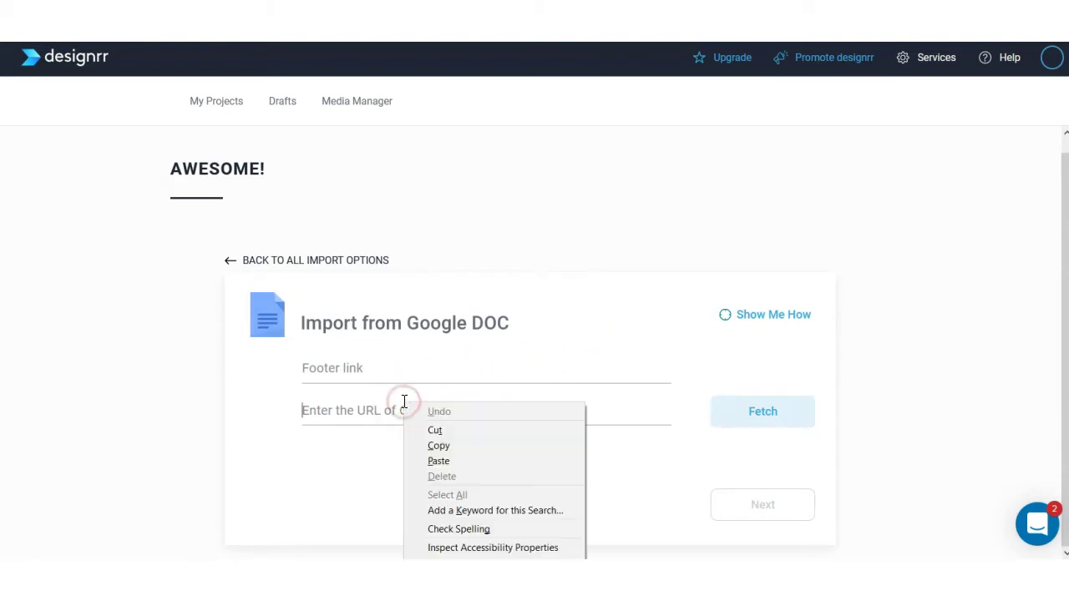
{"action": "left_click", "coordinate": [441, 461]}
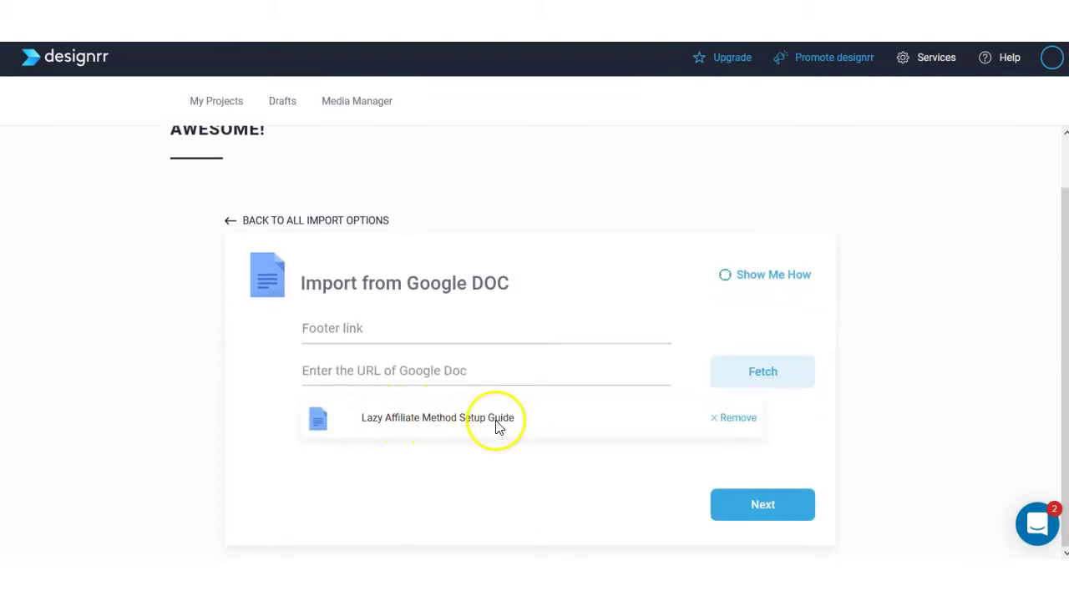
{"action": "left_click", "coordinate": [762, 508]}
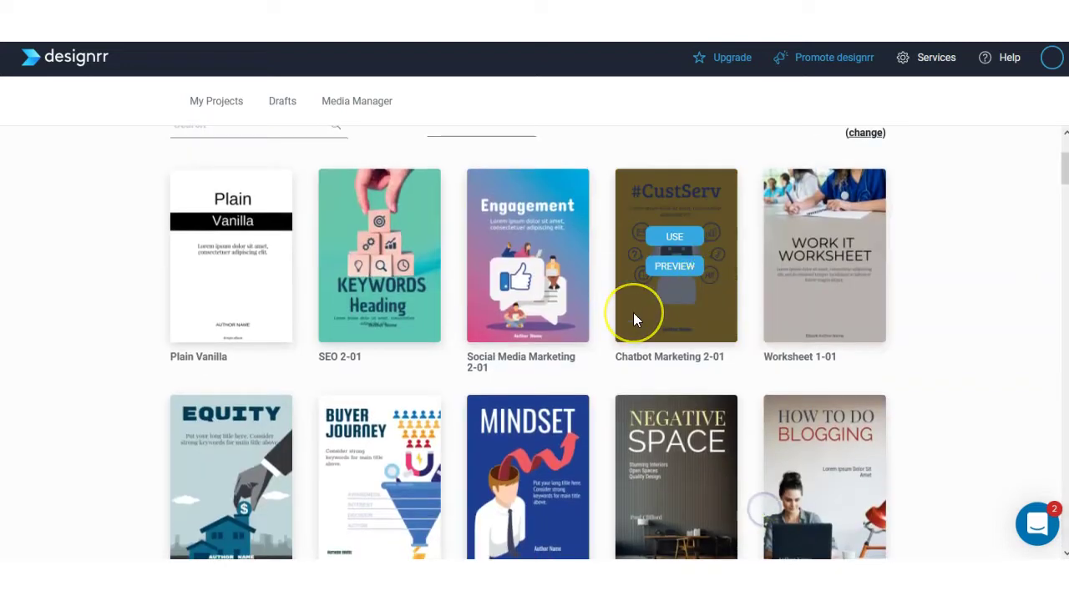
Apply the Marketing 2-01 template to the imported e-book.
{"action": "scroll", "coordinate": [633, 315], "scroll_direction": "down", "scroll_amount": 2}
{"action": "scroll", "coordinate": [633, 315], "scroll_direction": "down", "scroll_amount": 3}
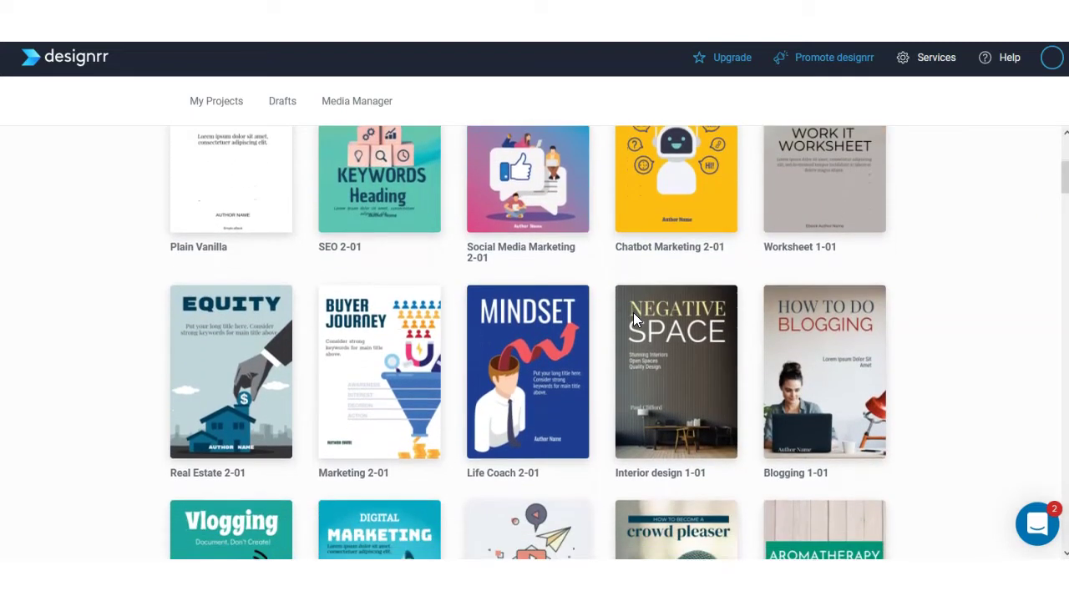
{"action": "mouse_move", "coordinate": [409, 407]}
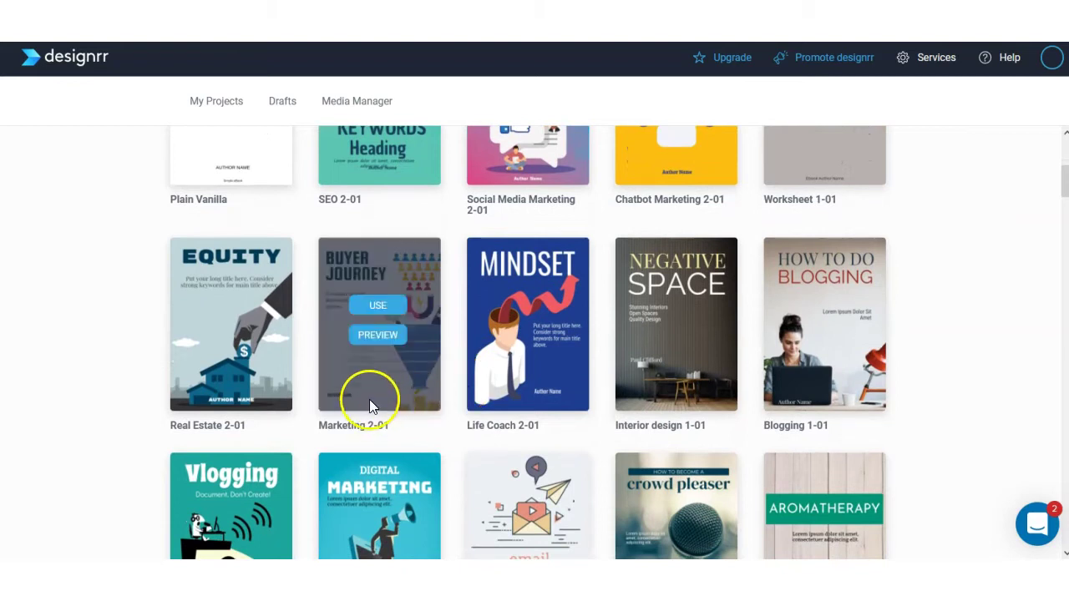
{"action": "left_click", "coordinate": [382, 305]}
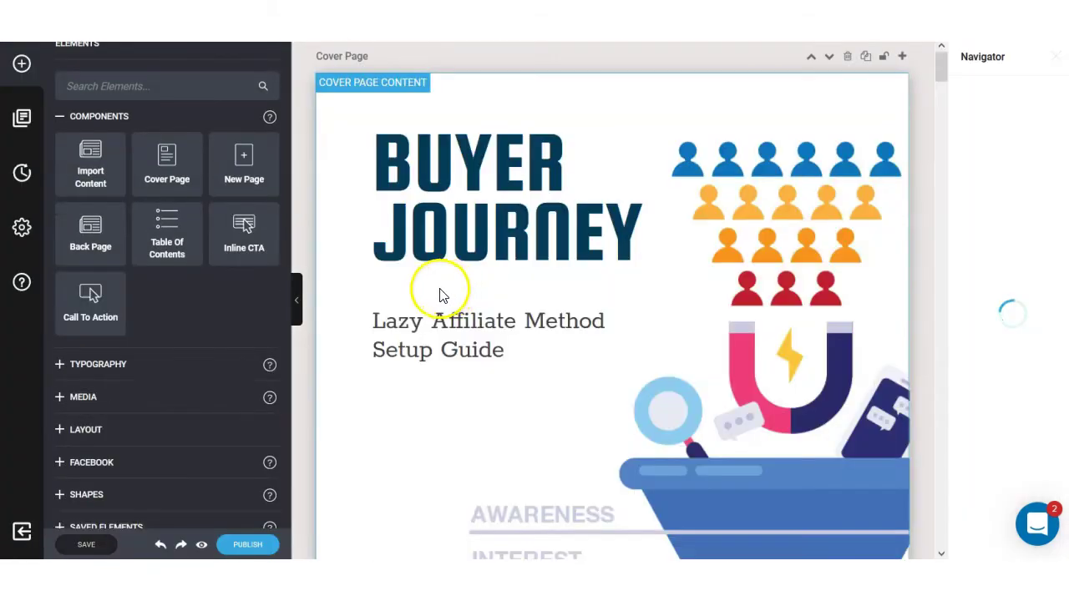
On the guide's first text page, open the Page Content shadow settings and select the first step.
{"action": "scroll", "coordinate": [442, 295], "scroll_direction": "down", "scroll_amount": 10}
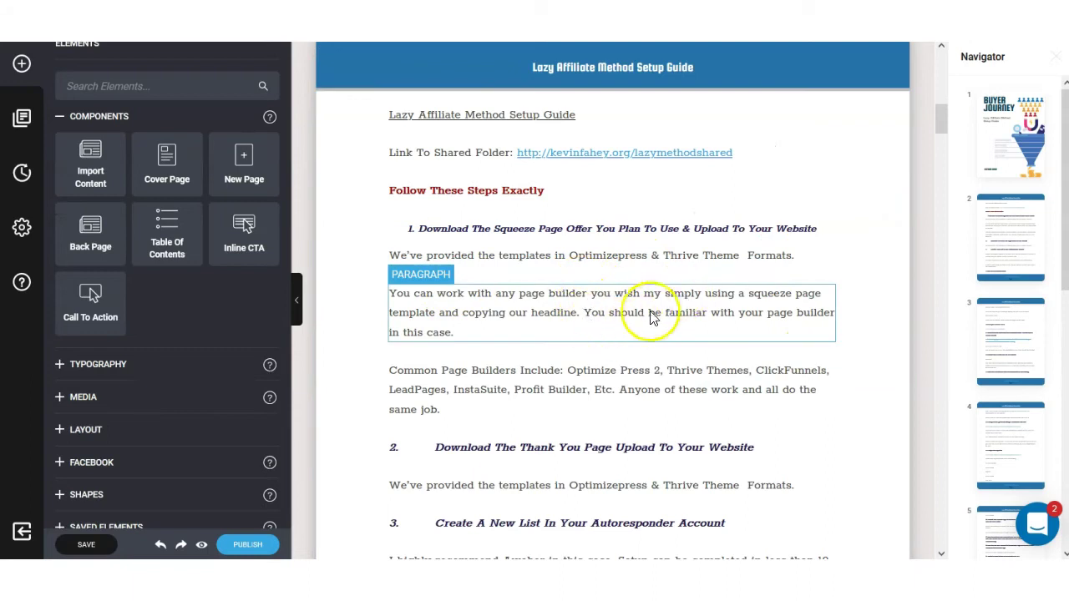
{"action": "scroll", "coordinate": [701, 346], "scroll_direction": "down", "scroll_amount": 1}
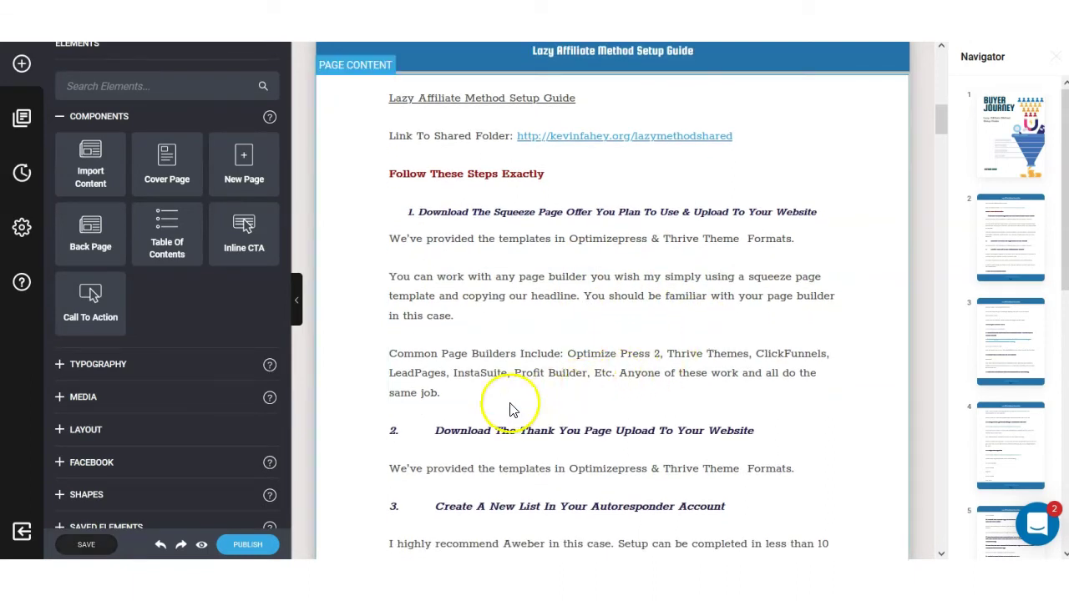
{"action": "left_click", "coordinate": [357, 317]}
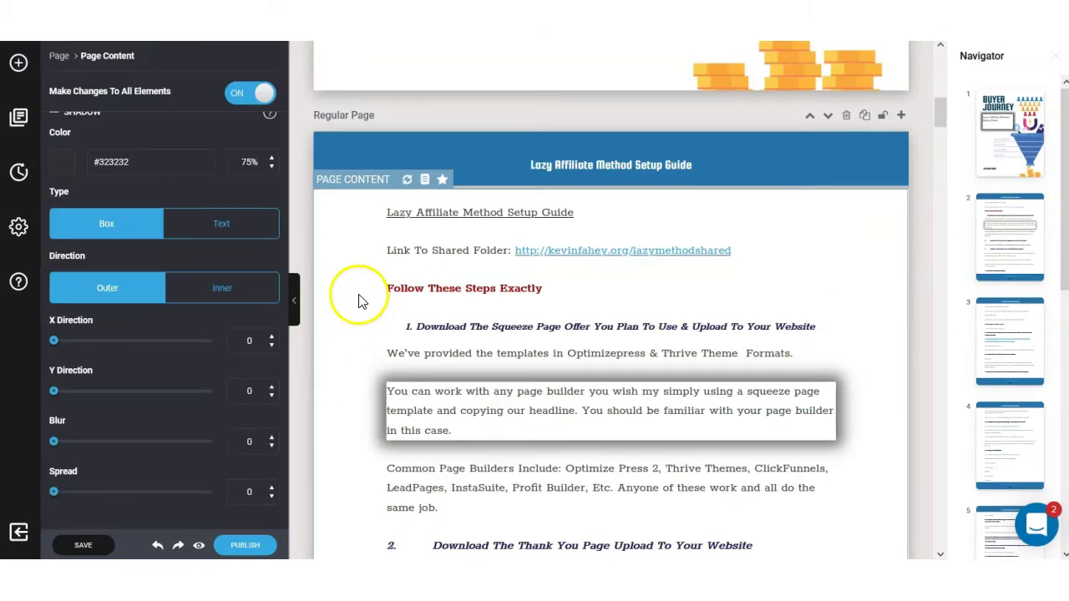
{"action": "left_click", "coordinate": [515, 331]}
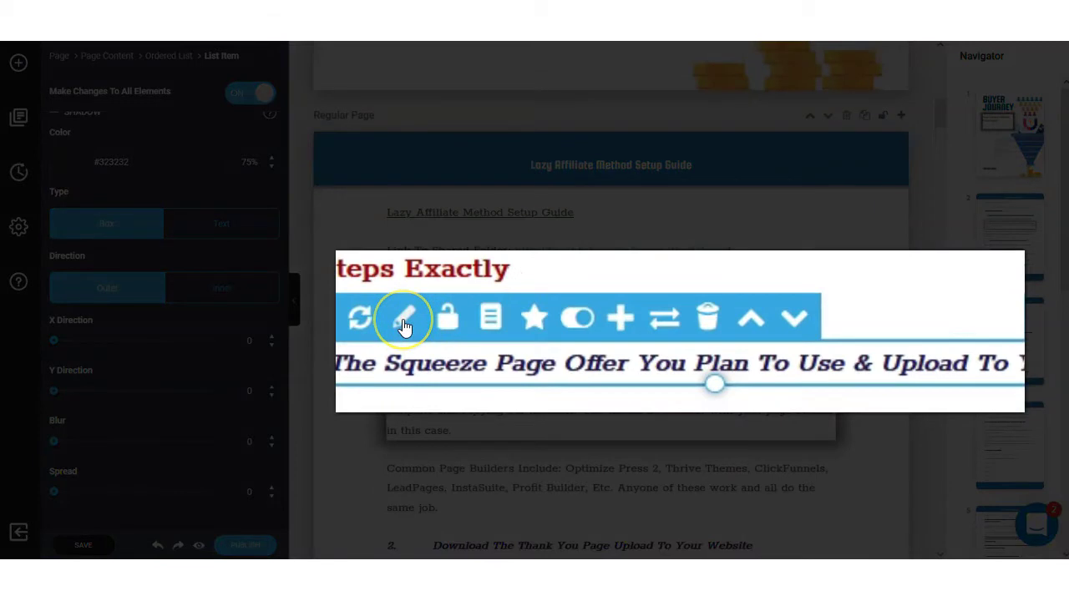
Edit the first numbered step, replacing 'The' before 'Squeeze' with lowercase 'the'.
{"action": "left_click", "coordinate": [404, 321]}
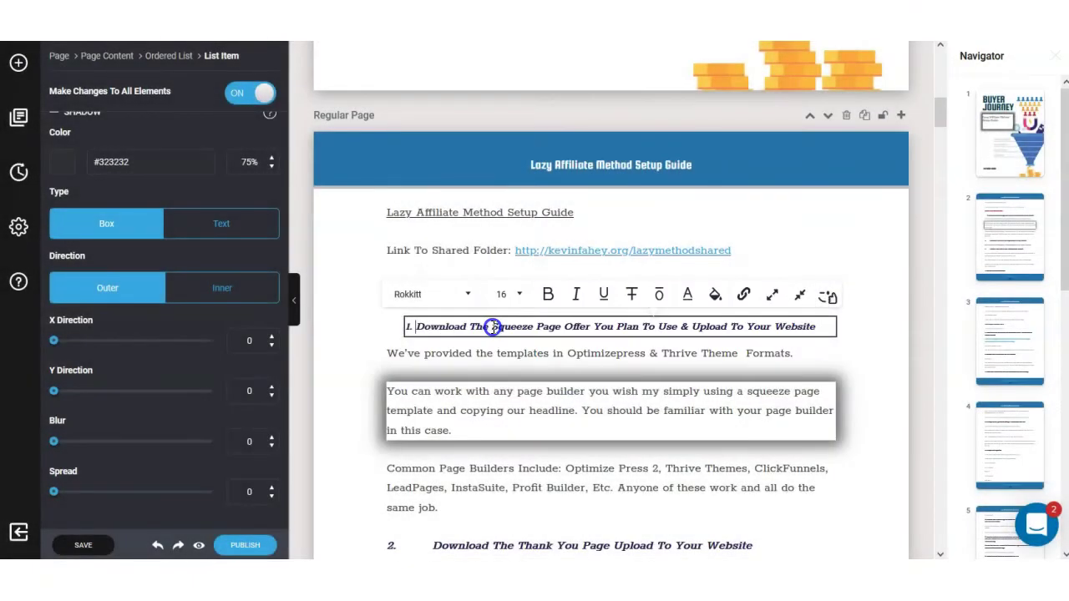
{"action": "triple_click", "coordinate": [493, 327]}
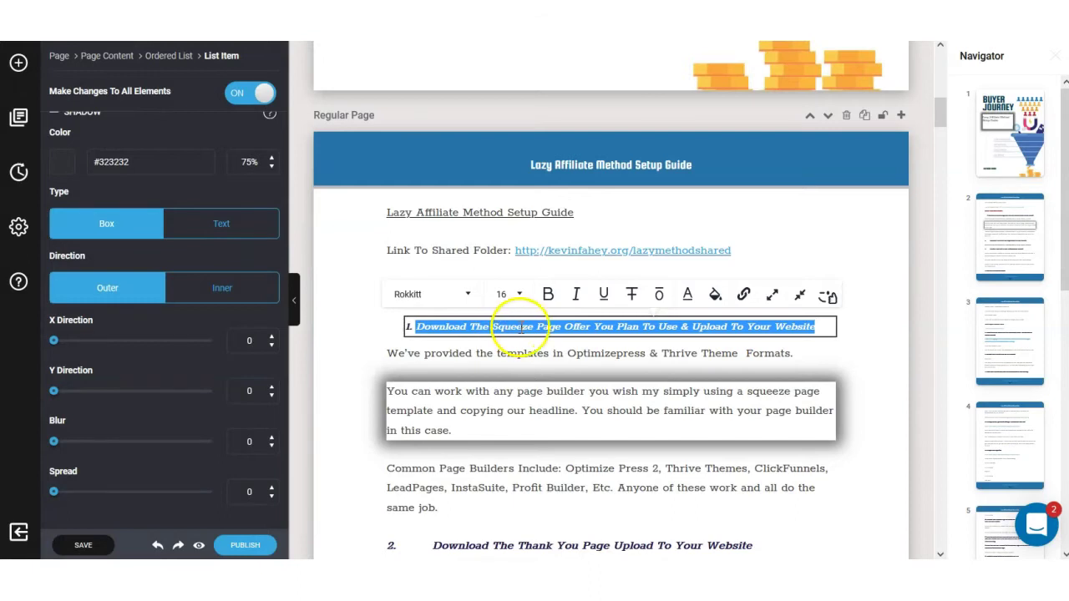
{"action": "left_click", "coordinate": [491, 329]}
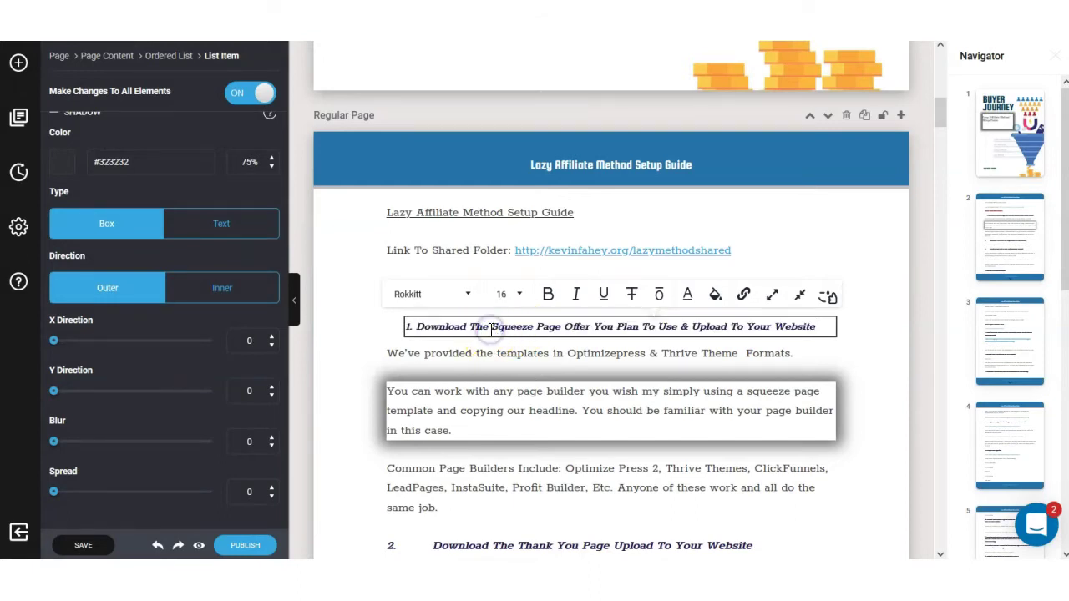
{"action": "key", "text": "BackSpace"}
{"action": "key", "text": "BackSpace"}
{"action": "key", "text": "BackSpace"}
{"action": "key", "text": "BackSpace"}
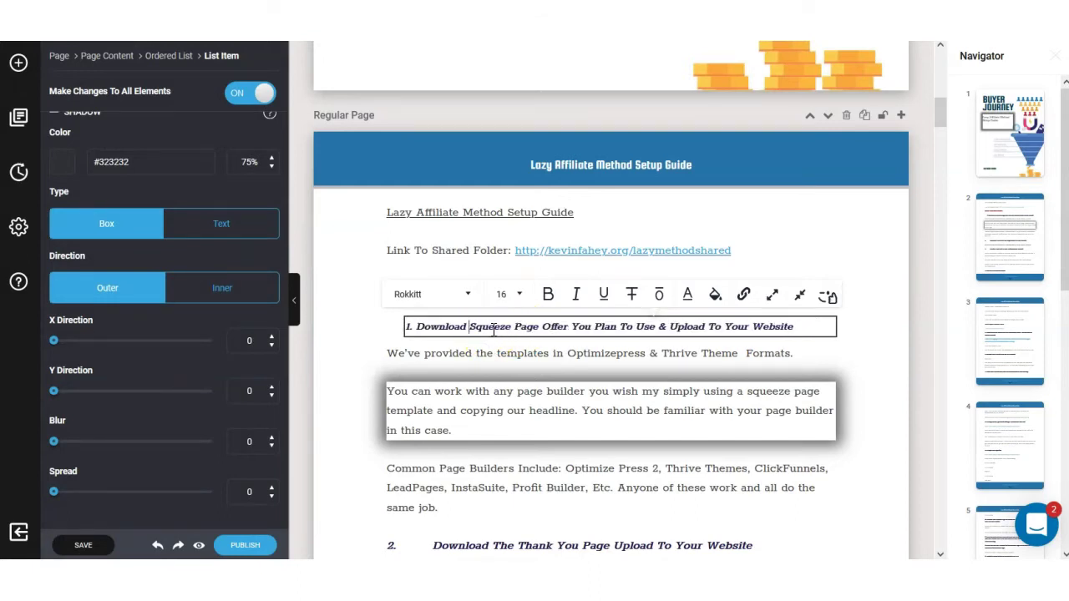
{"action": "type", "text": "th"}
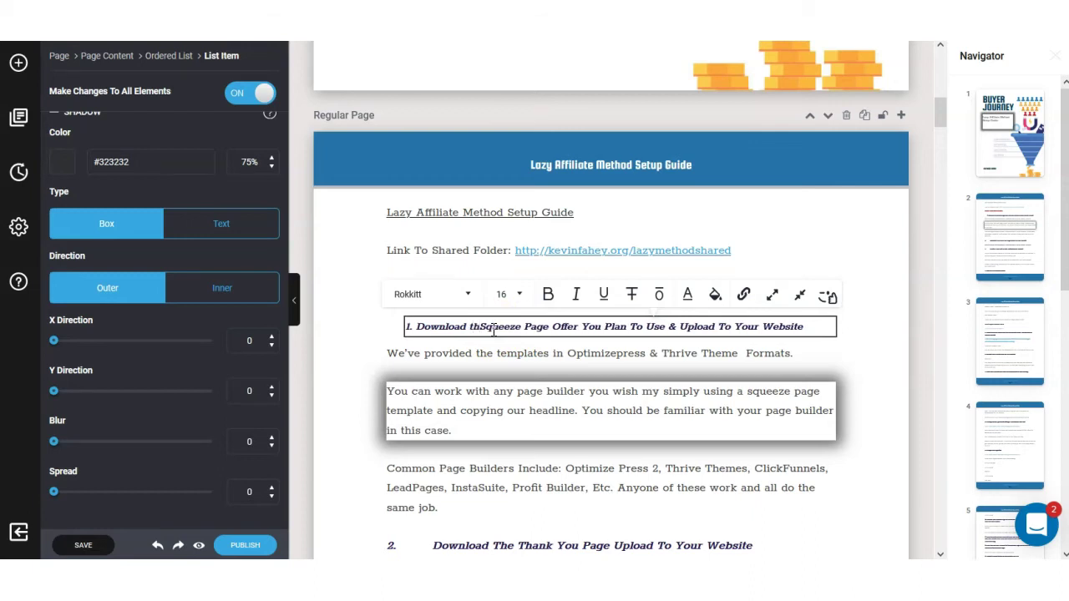
{"action": "type", "text": "e"}
{"action": "scroll", "coordinate": [493, 329], "scroll_direction": "down", "scroll_amount": 2}
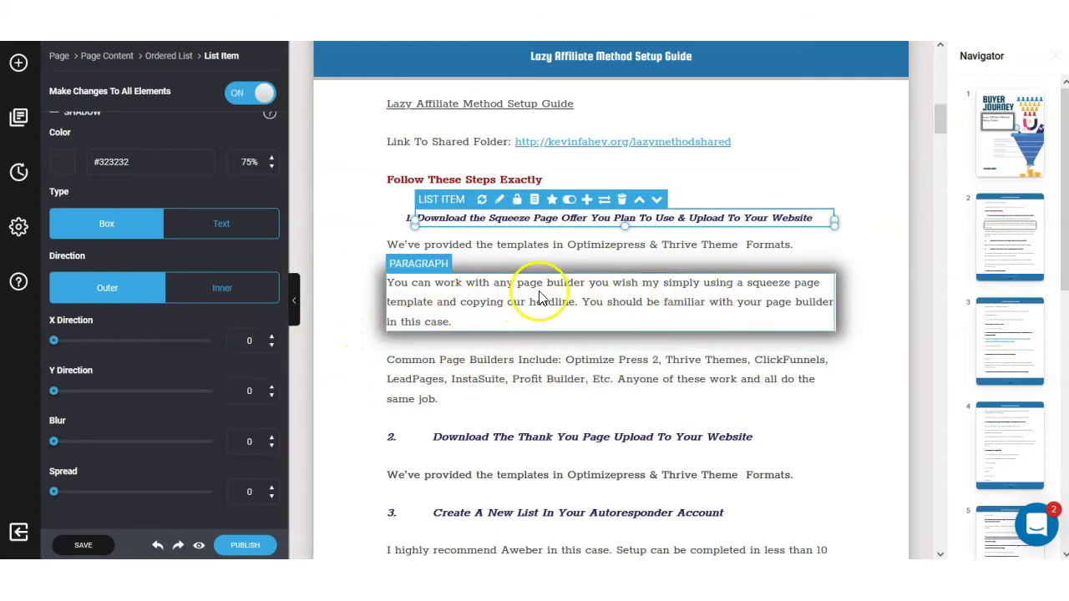
Give the page-builder paragraph an Outer shadow and adjust its X, Y, blur and spread.
{"action": "left_click", "coordinate": [598, 298]}
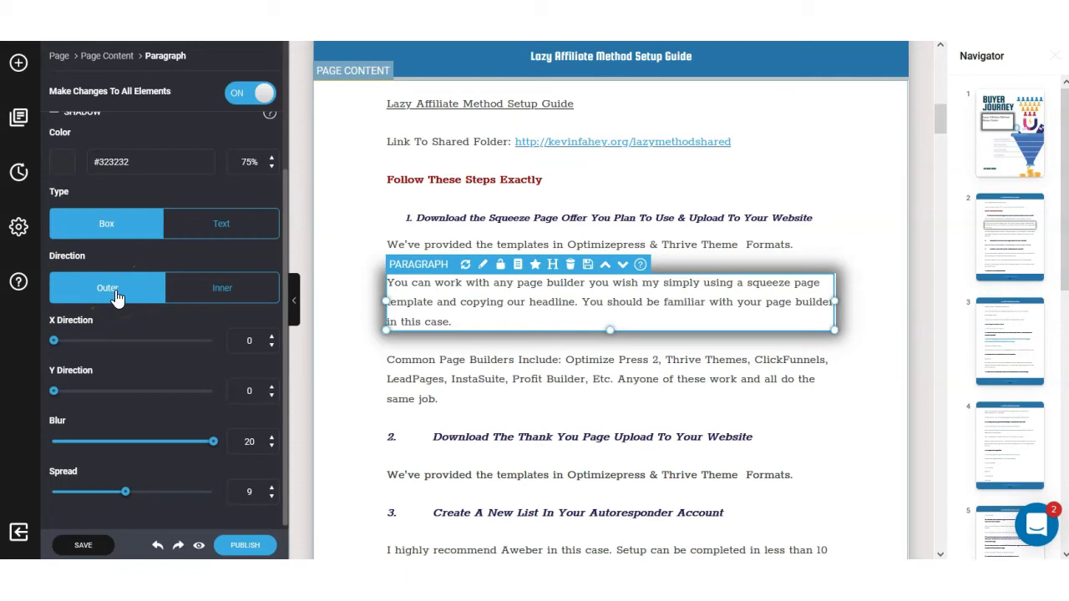
{"action": "left_click", "coordinate": [206, 288]}
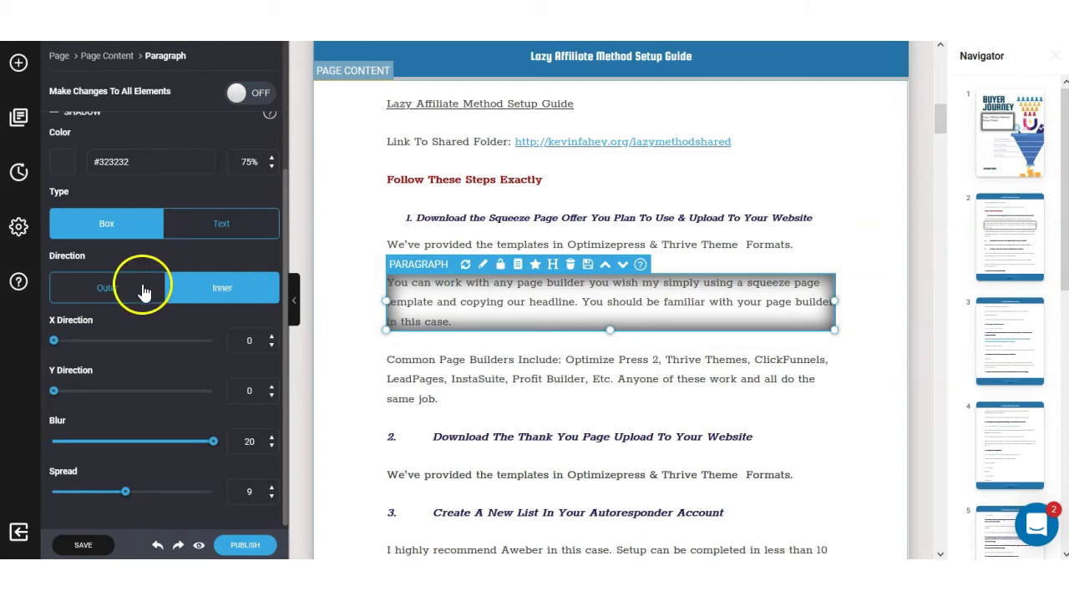
{"action": "left_click", "coordinate": [114, 288]}
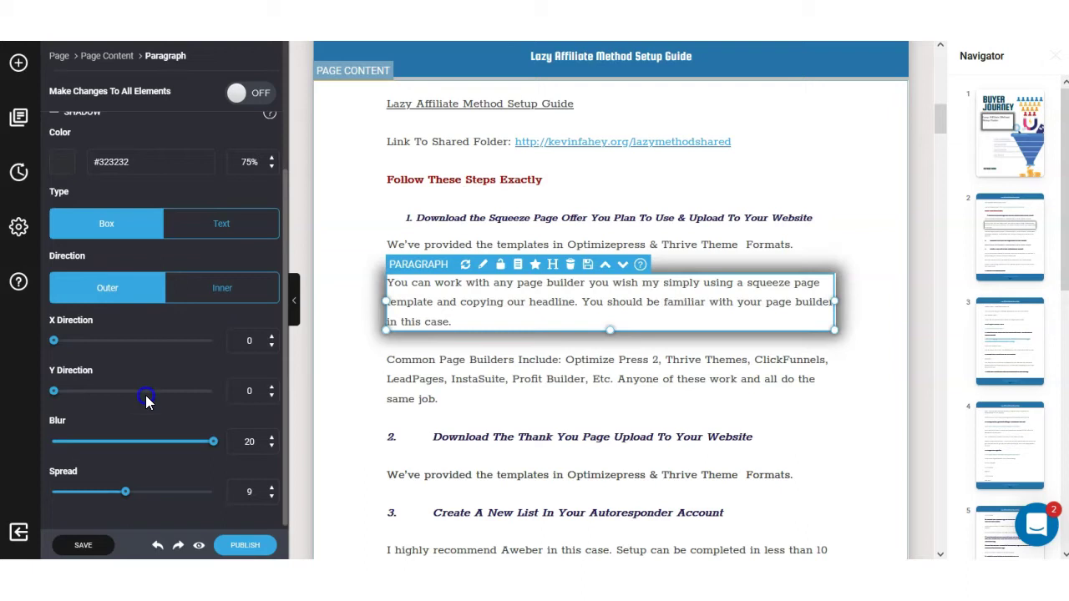
{"action": "mouse_move", "coordinate": [54, 345]}
{"action": "left_mouse_down"}
{"action": "mouse_move", "coordinate": [217, 349]}
{"action": "mouse_move", "coordinate": [59, 340]}
{"action": "left_mouse_up"}
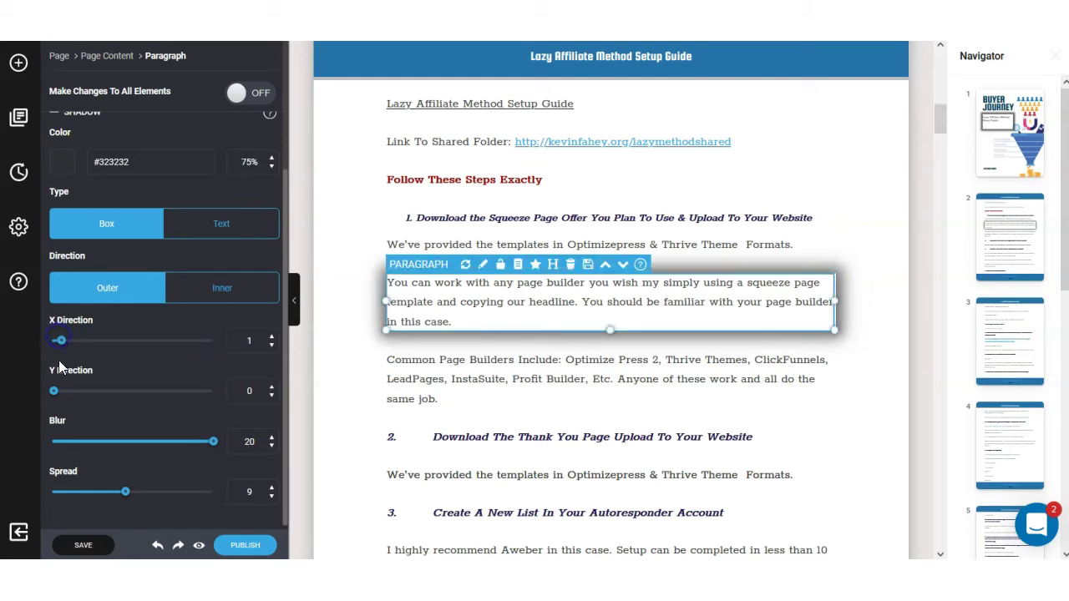
{"action": "mouse_move", "coordinate": [54, 393]}
{"action": "left_mouse_down"}
{"action": "mouse_move", "coordinate": [191, 389]}
{"action": "mouse_move", "coordinate": [53, 391]}
{"action": "left_mouse_up"}
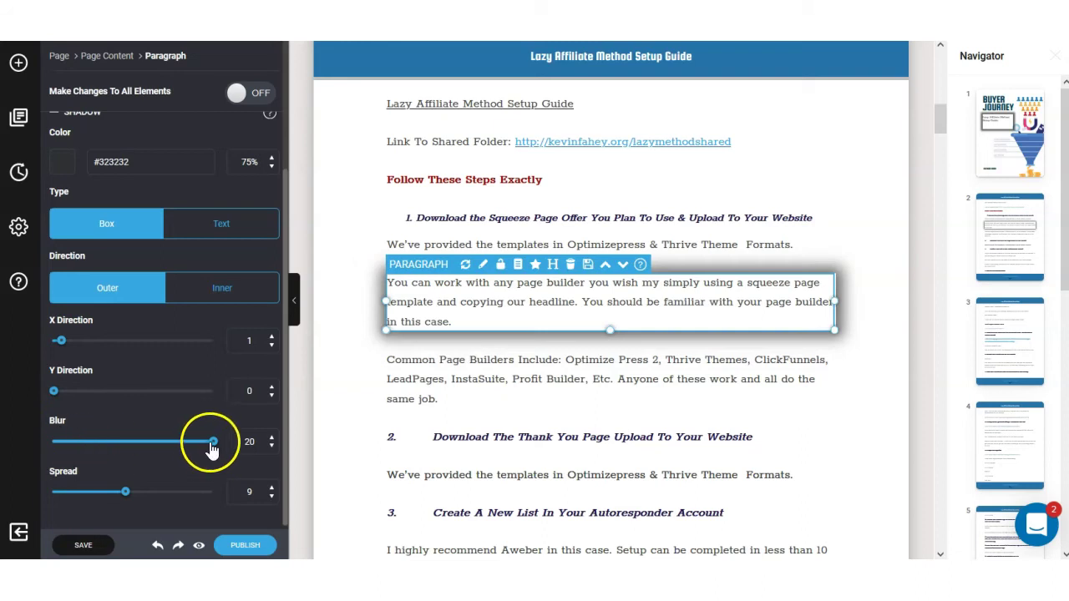
{"action": "left_click_drag", "start_coordinate": [209, 447], "coordinate": [46, 443]}
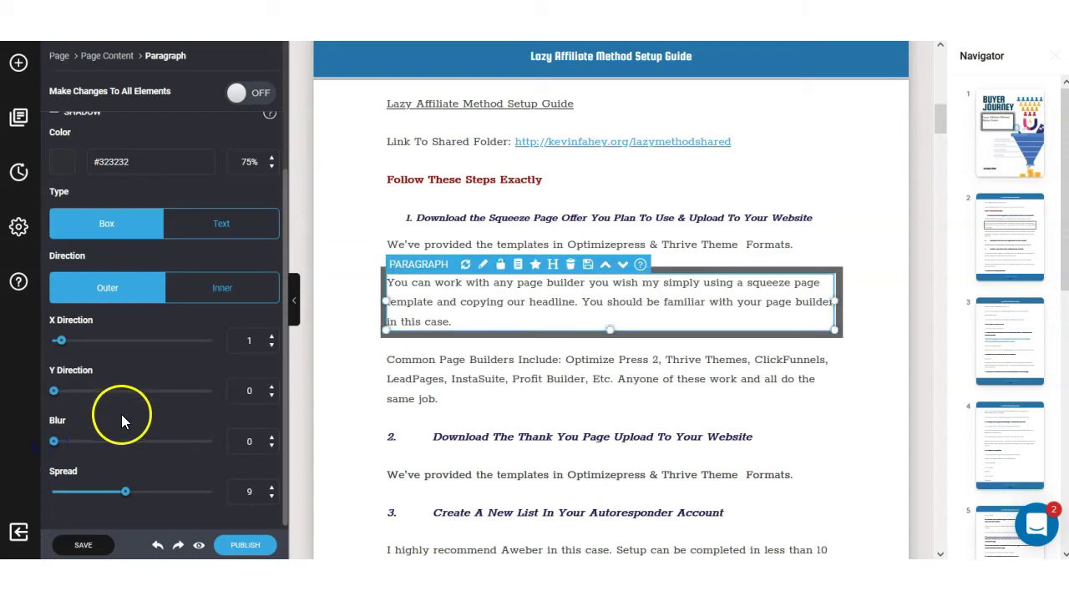
{"action": "left_click_drag", "start_coordinate": [125, 494], "coordinate": [212, 494]}
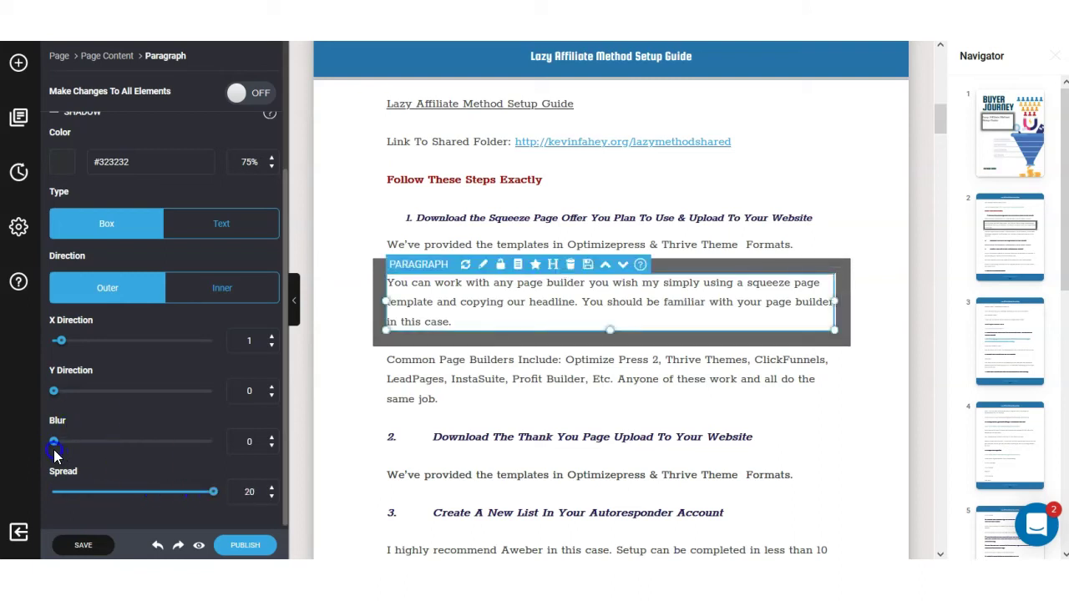
{"action": "left_click_drag", "start_coordinate": [54, 445], "coordinate": [144, 446]}
Reselect the paragraph and bring its shadow spread and blur down to 0.
{"action": "left_click", "coordinate": [537, 200]}
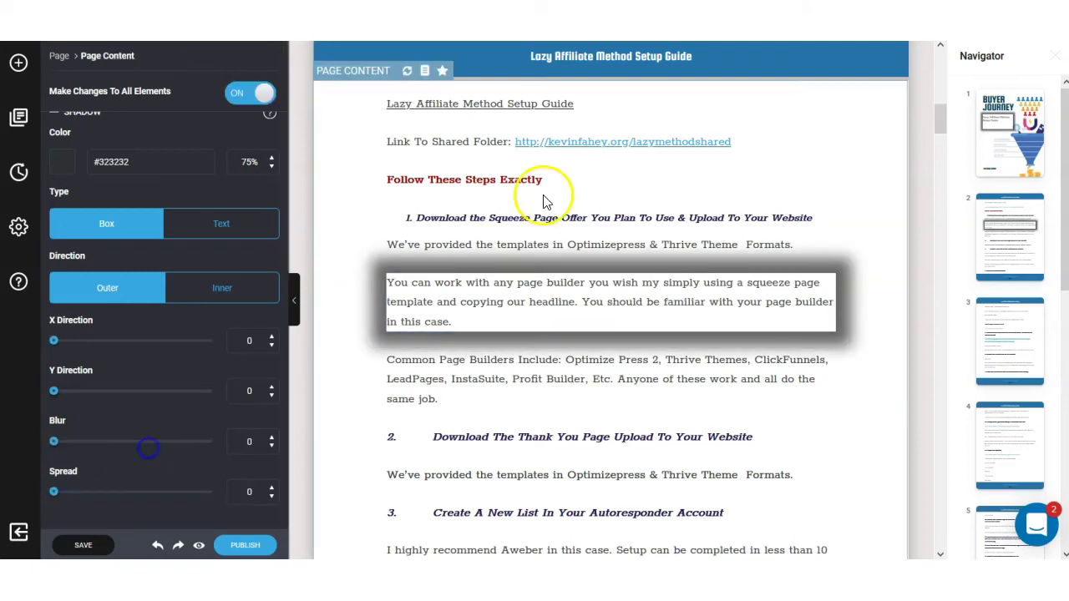
{"action": "left_click", "coordinate": [560, 307]}
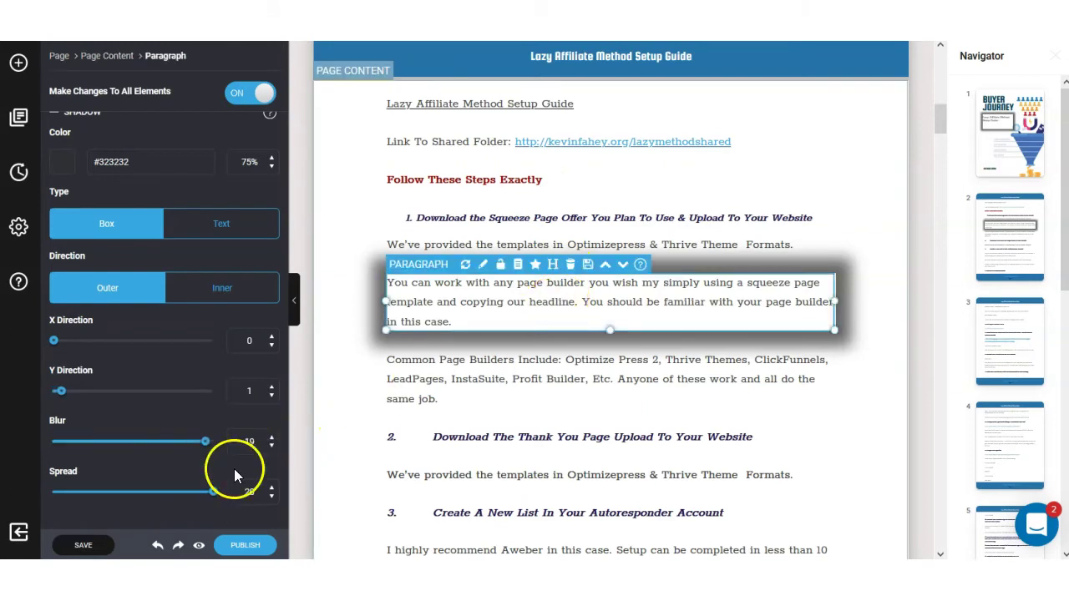
{"action": "left_click_drag", "start_coordinate": [211, 494], "coordinate": [43, 489]}
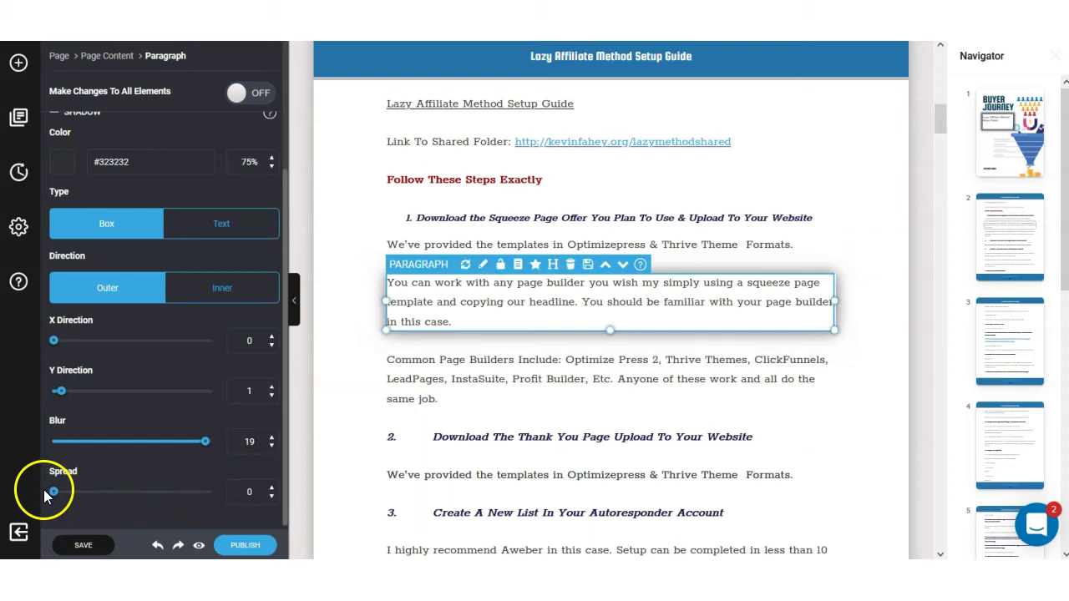
{"action": "left_click_drag", "start_coordinate": [204, 448], "coordinate": [42, 440]}
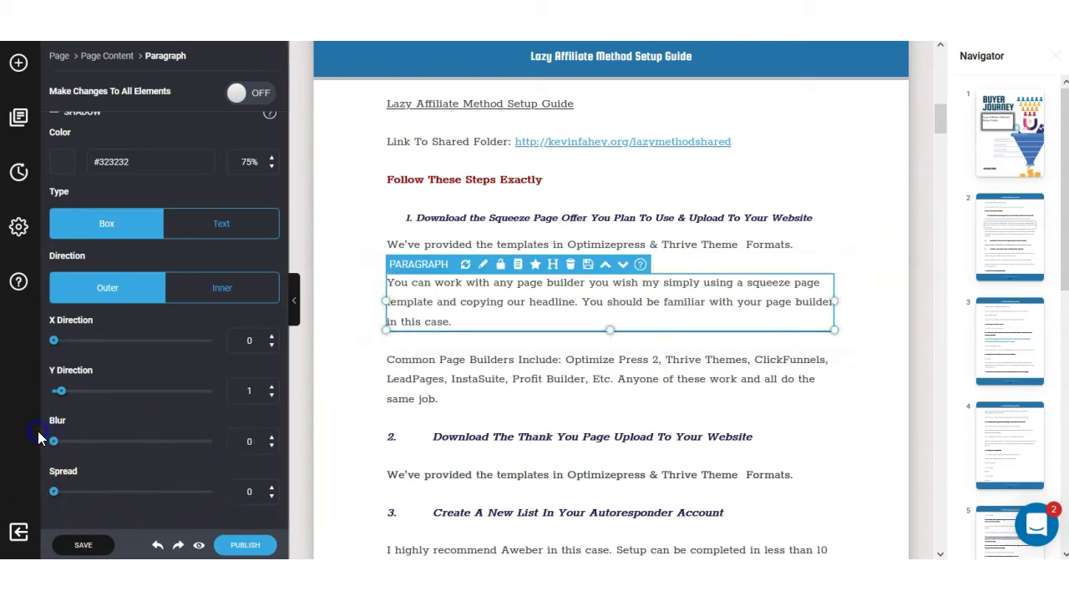
{"action": "left_click", "coordinate": [348, 355]}
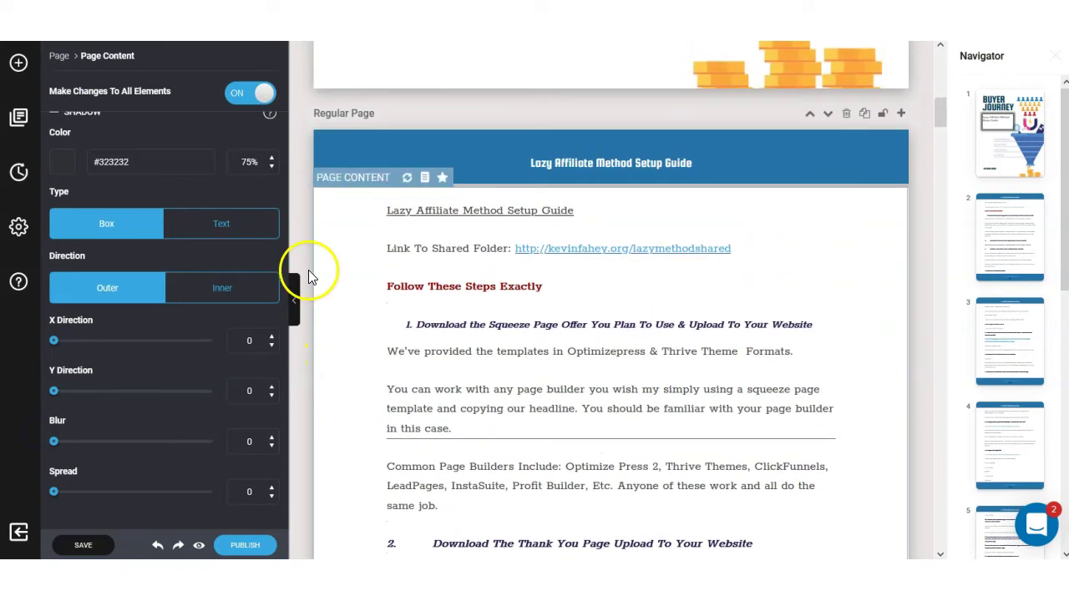
Scroll through the guide pages, selecting the Common Page Builders paragraph along the way.
{"action": "scroll", "coordinate": [535, 267], "scroll_direction": "down", "scroll_amount": 3}
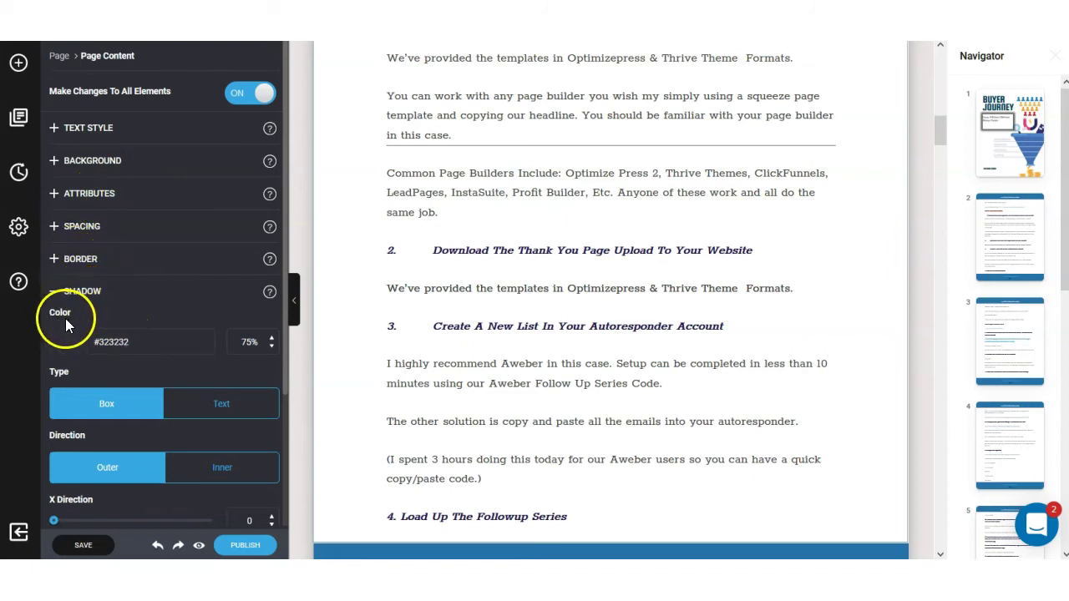
{"action": "scroll", "coordinate": [147, 345], "scroll_direction": "down", "scroll_amount": 1}
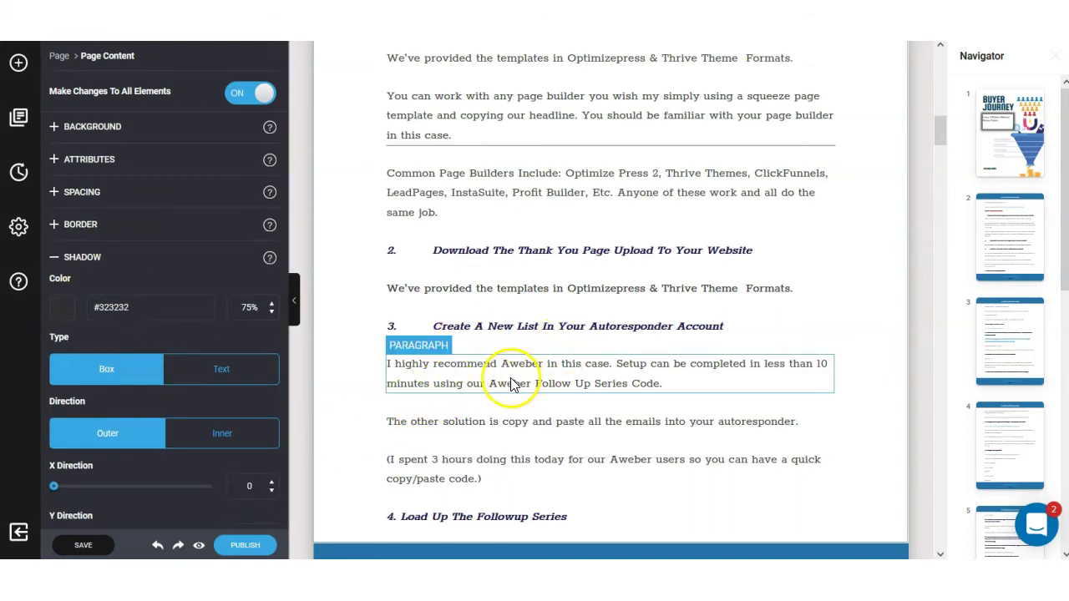
{"action": "left_click", "coordinate": [476, 378]}
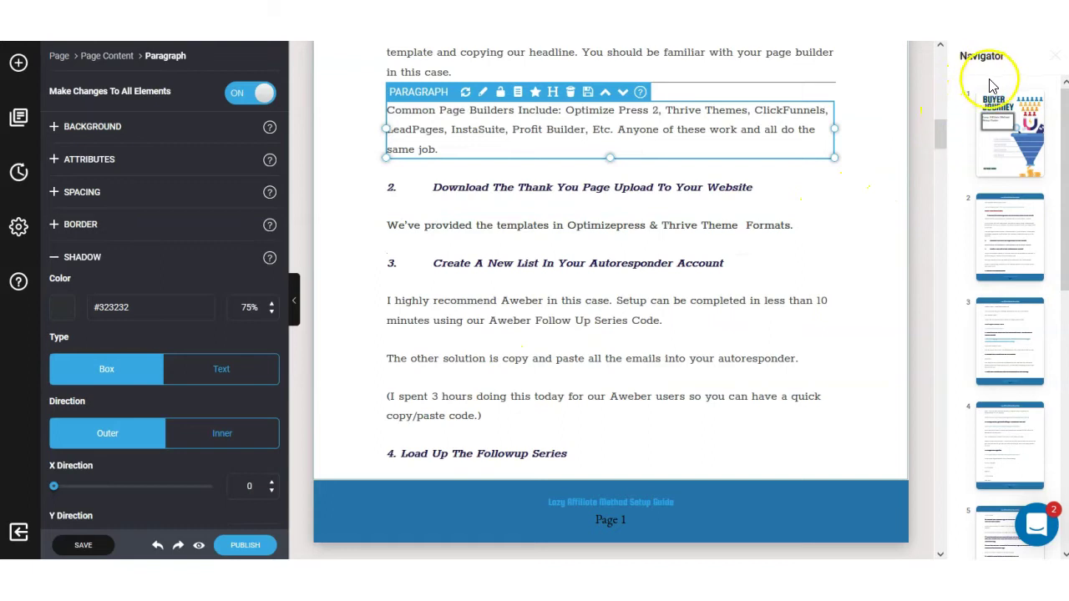
{"action": "scroll", "coordinate": [1002, 143], "scroll_direction": "down", "scroll_amount": 3}
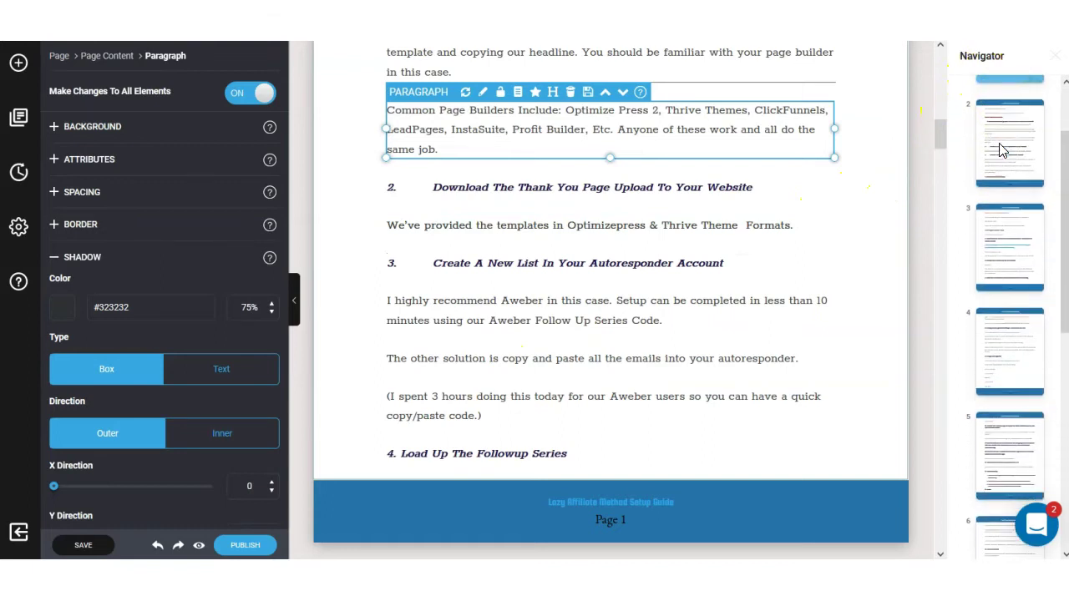
{"action": "scroll", "coordinate": [1001, 148], "scroll_direction": "down", "scroll_amount": 5}
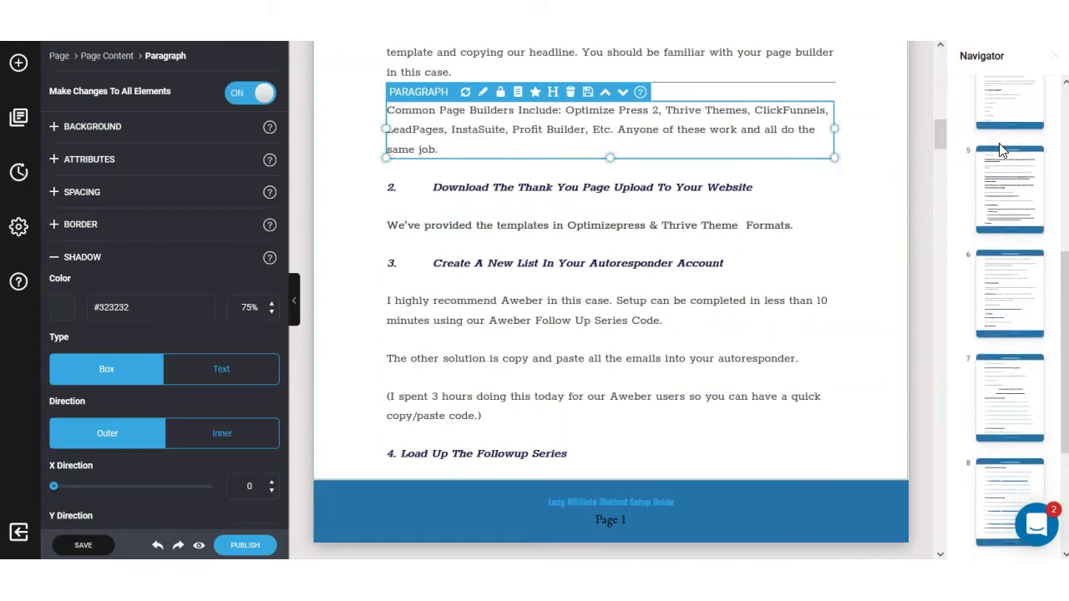
{"action": "scroll", "coordinate": [1002, 149], "scroll_direction": "down", "scroll_amount": 2}
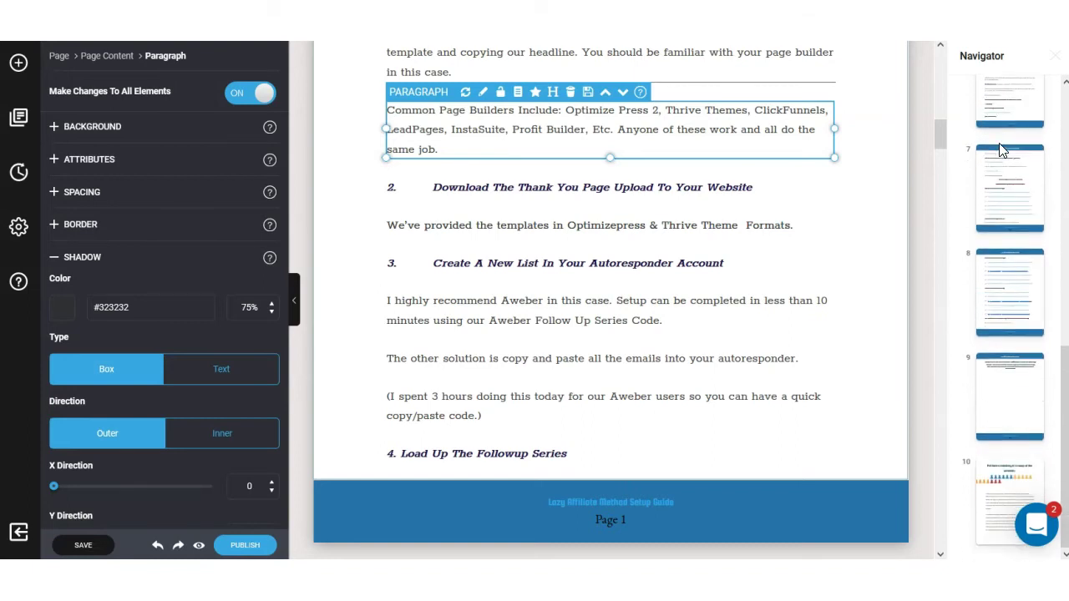
{"action": "scroll", "coordinate": [998, 449], "scroll_direction": "up", "scroll_amount": 10}
Return to the top, collapse the Shadow section and show the Elements list.
{"action": "left_click", "coordinate": [996, 446]}
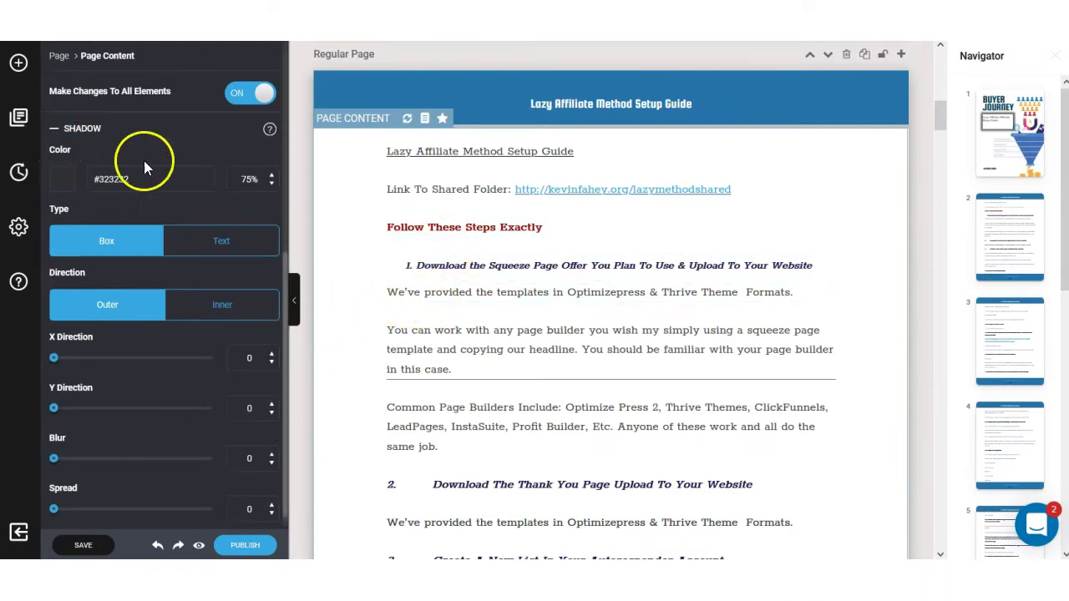
{"action": "left_click", "coordinate": [55, 134]}
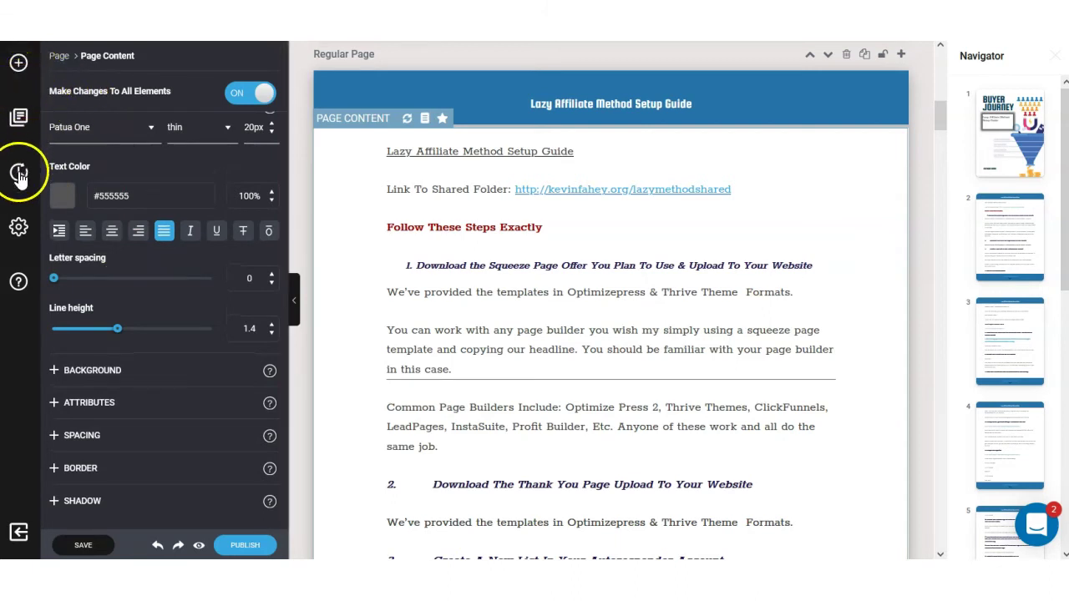
{"action": "left_click", "coordinate": [18, 67]}
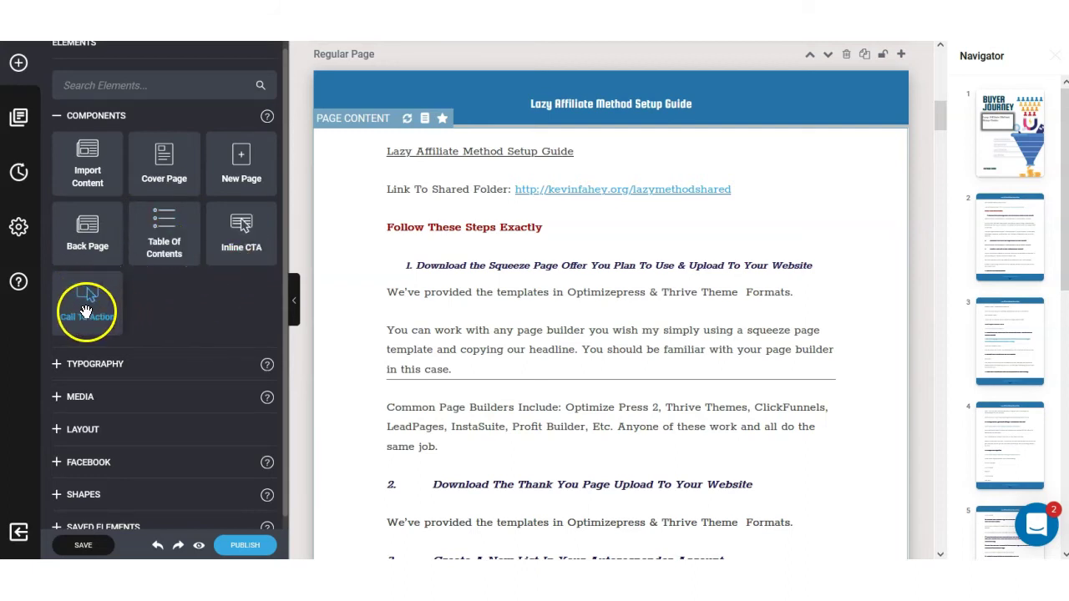
Insert a Call To Action block and select its heading, paragraph and Learn more button.
{"action": "left_click_drag", "start_coordinate": [86, 311], "coordinate": [489, 313]}
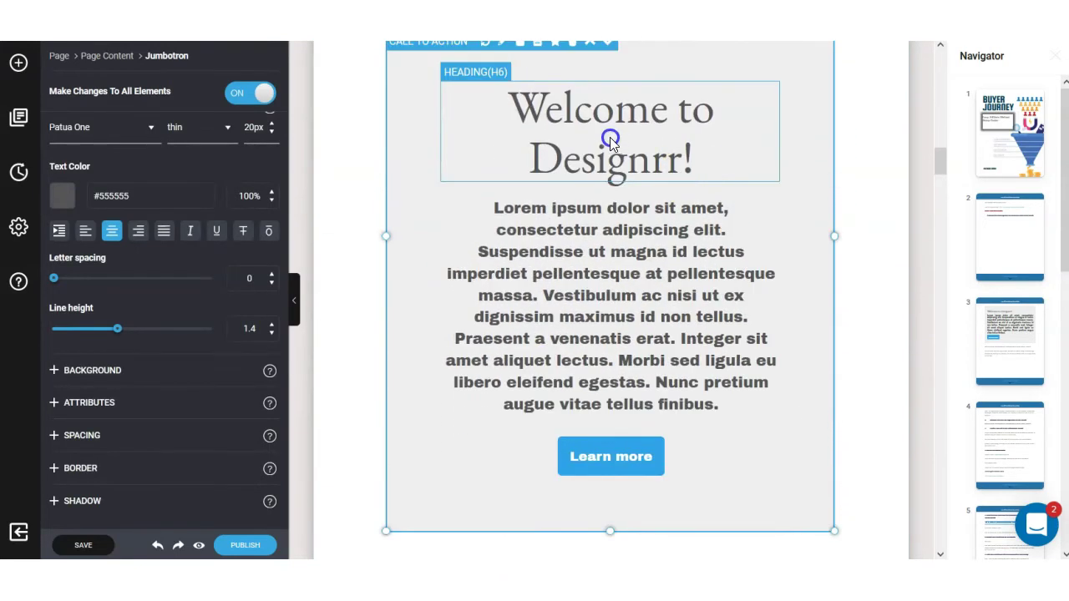
{"action": "left_click", "coordinate": [609, 137]}
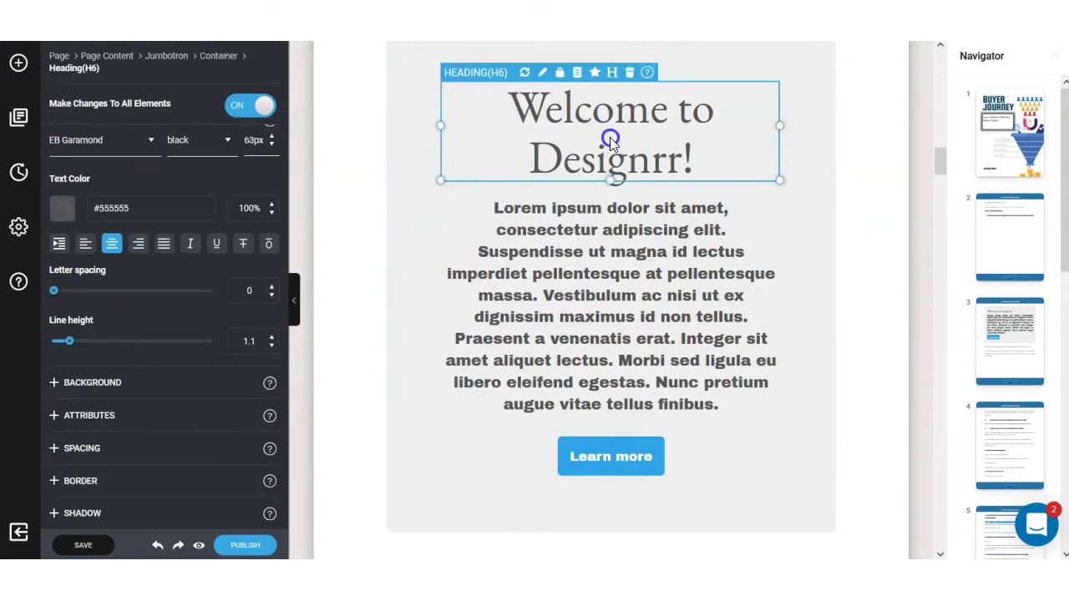
{"action": "left_click", "coordinate": [638, 277]}
{"action": "left_click", "coordinate": [611, 461]}
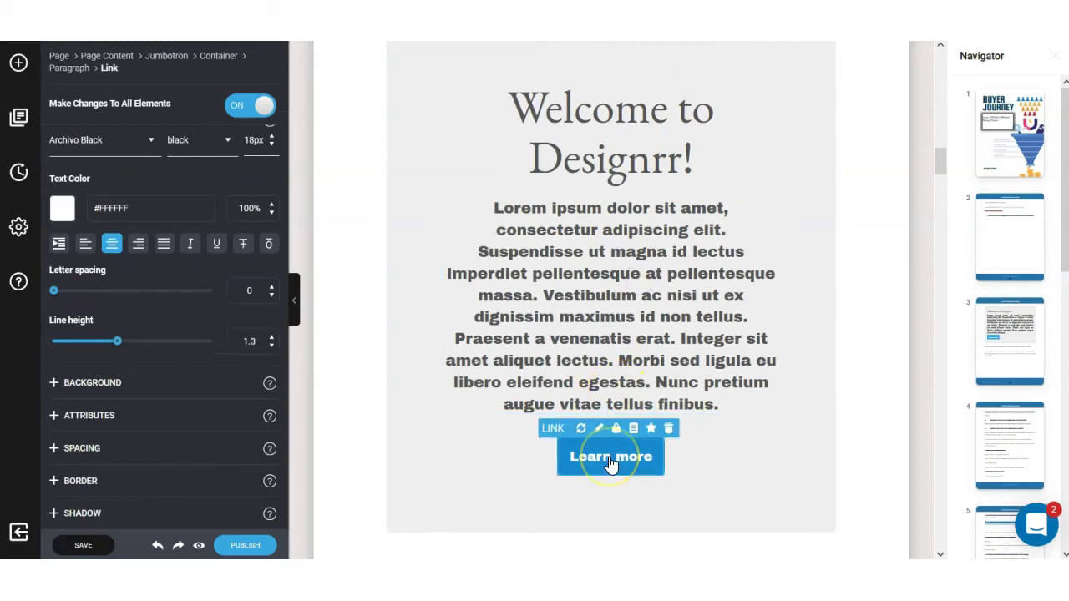
Open the Learn more button's link settings and cancel without changes.
{"action": "mouse_move", "coordinate": [611, 464]}
{"action": "left_mouse_down"}
{"action": "mouse_move", "coordinate": [565, 454]}
{"action": "mouse_move", "coordinate": [602, 440]}
{"action": "left_mouse_up"}
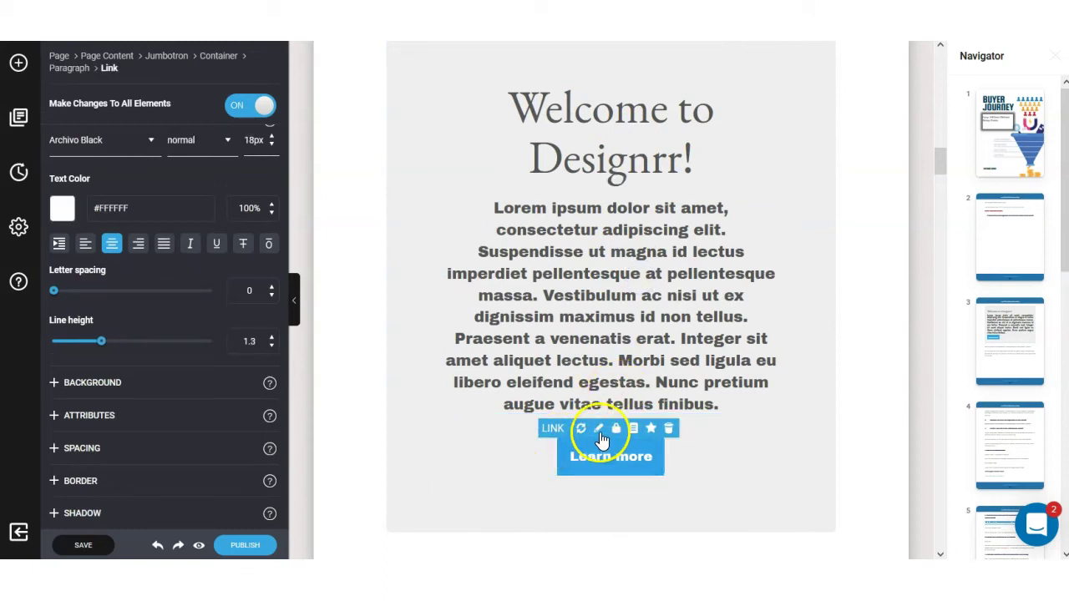
{"action": "left_click", "coordinate": [599, 428]}
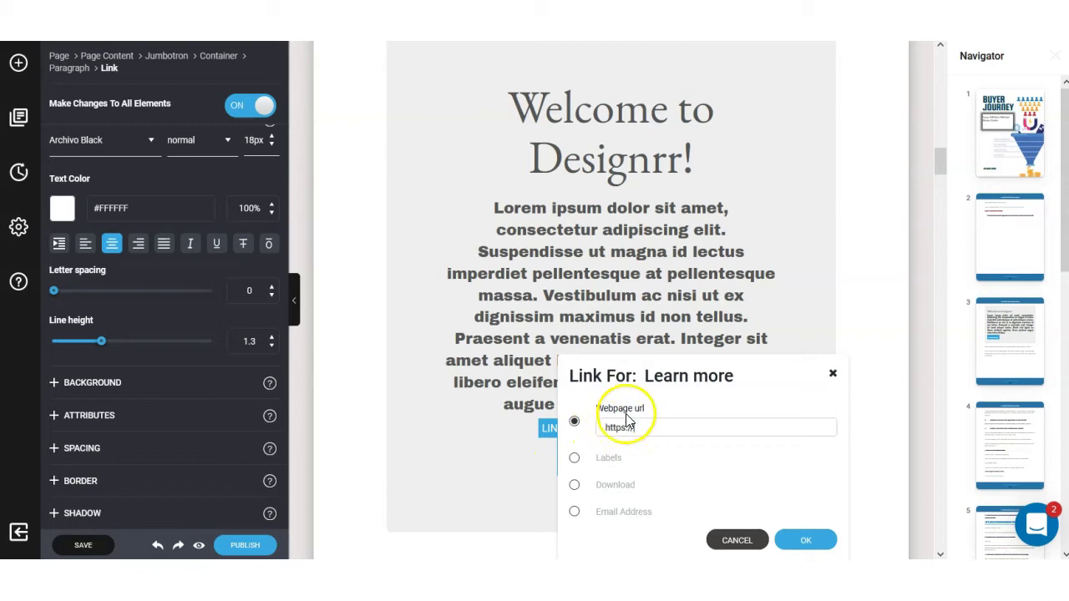
{"action": "left_click", "coordinate": [736, 540]}
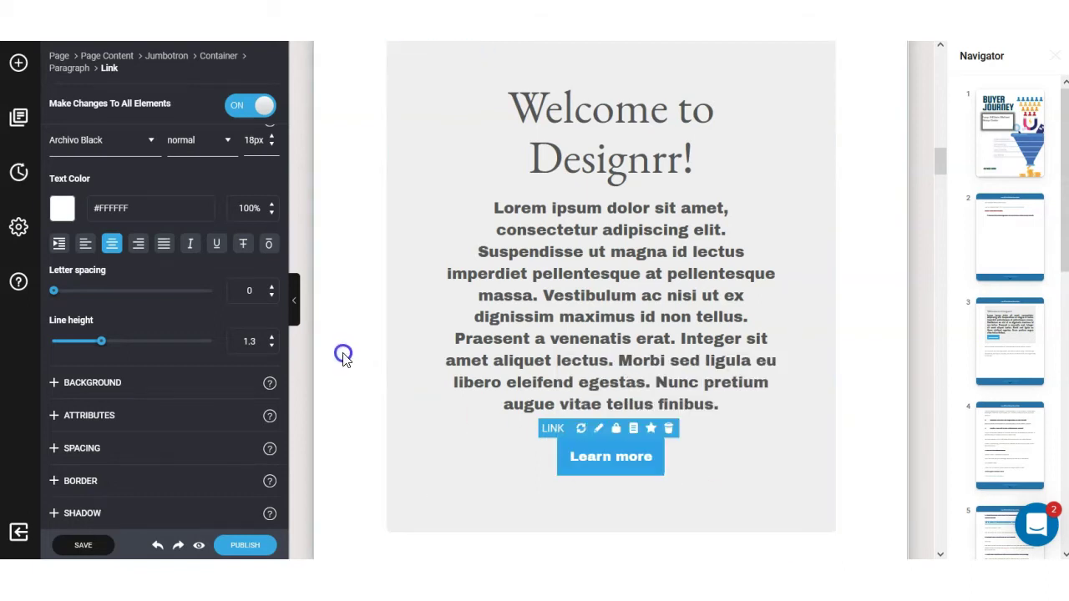
In the template gallery, page through the Real Estate 2-01 preview, then close it.
{"action": "left_click", "coordinate": [18, 118]}
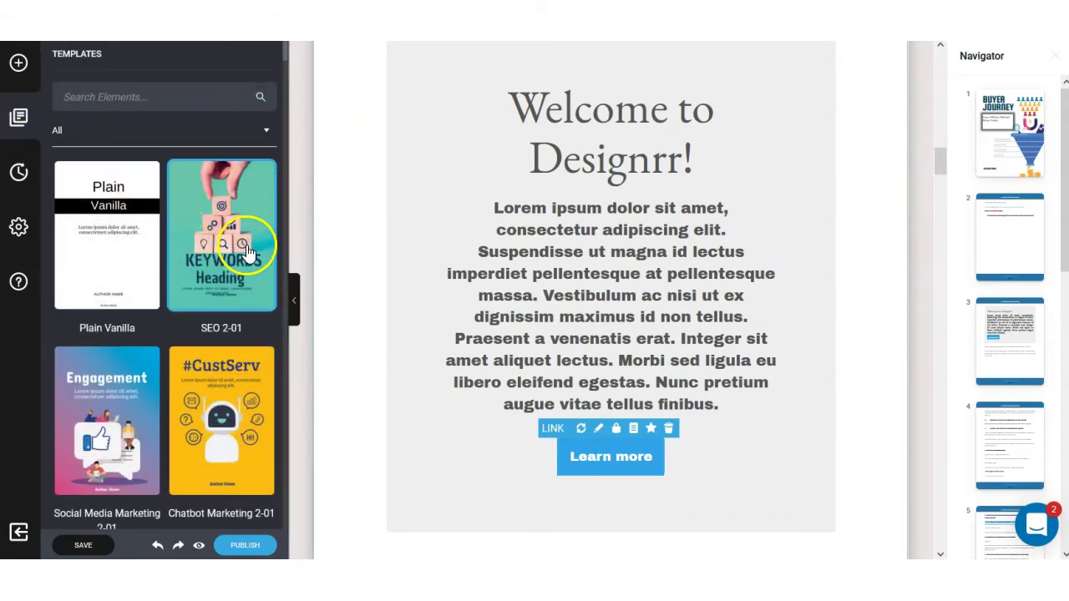
{"action": "scroll", "coordinate": [219, 294], "scroll_direction": "down", "scroll_amount": 3}
{"action": "scroll", "coordinate": [219, 294], "scroll_direction": "up", "scroll_amount": 2}
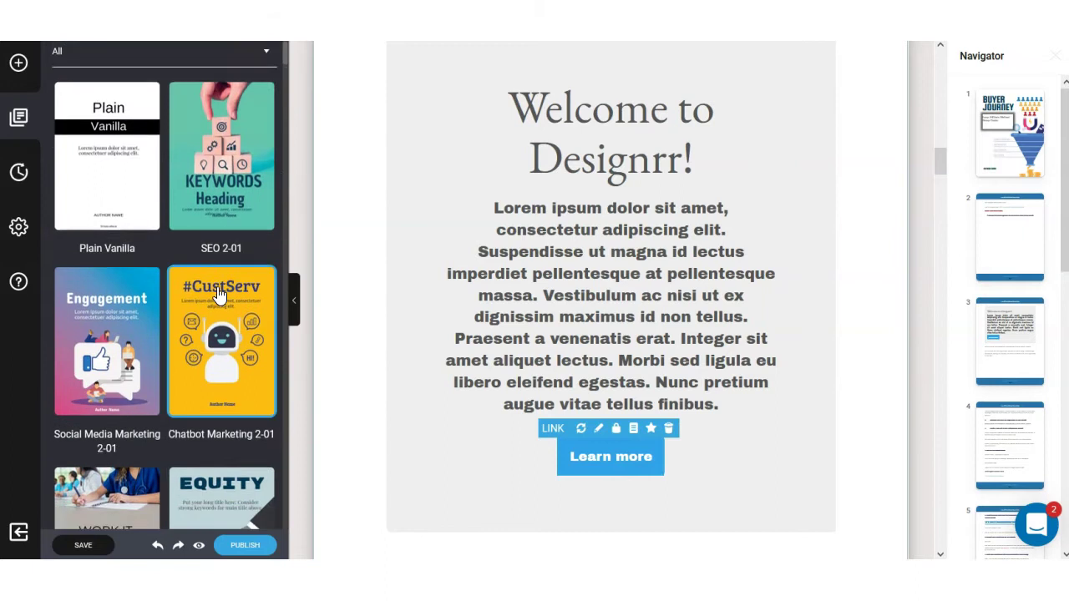
{"action": "scroll", "coordinate": [219, 294], "scroll_direction": "down", "scroll_amount": 5}
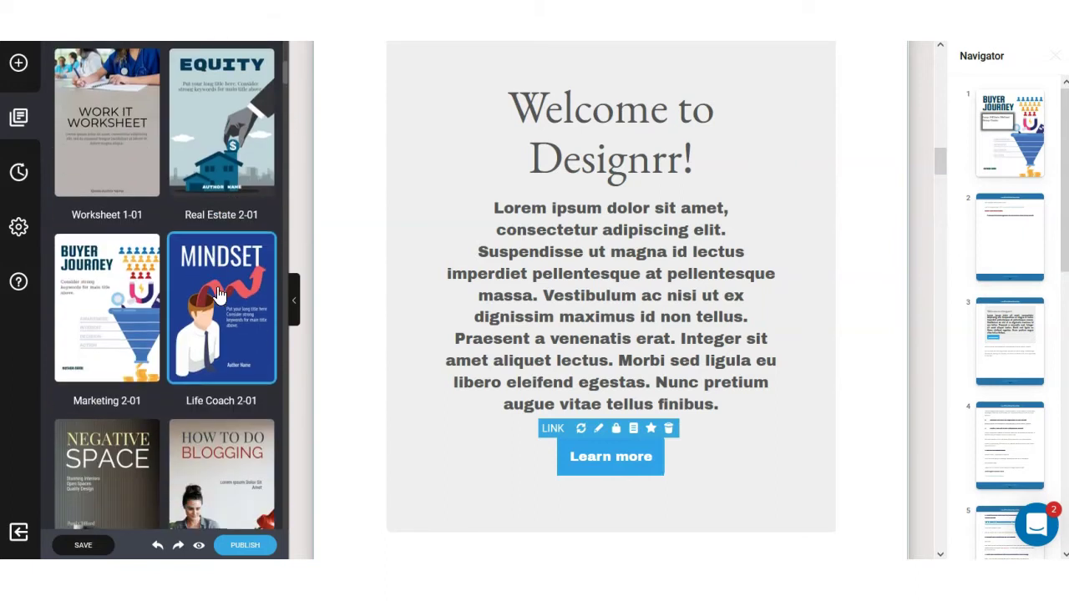
{"action": "left_click", "coordinate": [233, 147]}
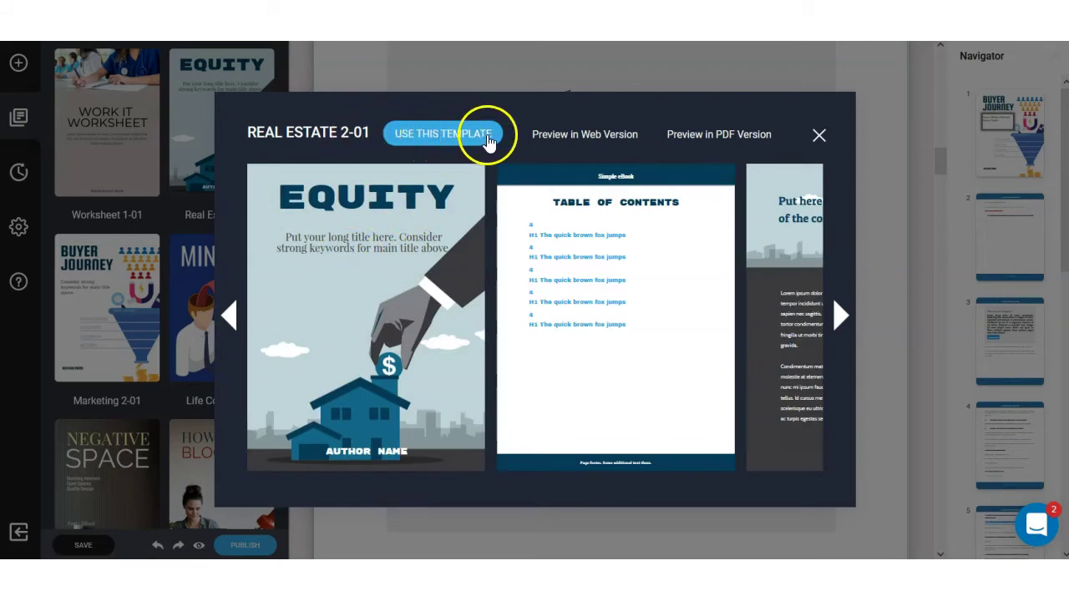
{"action": "left_click", "coordinate": [839, 316]}
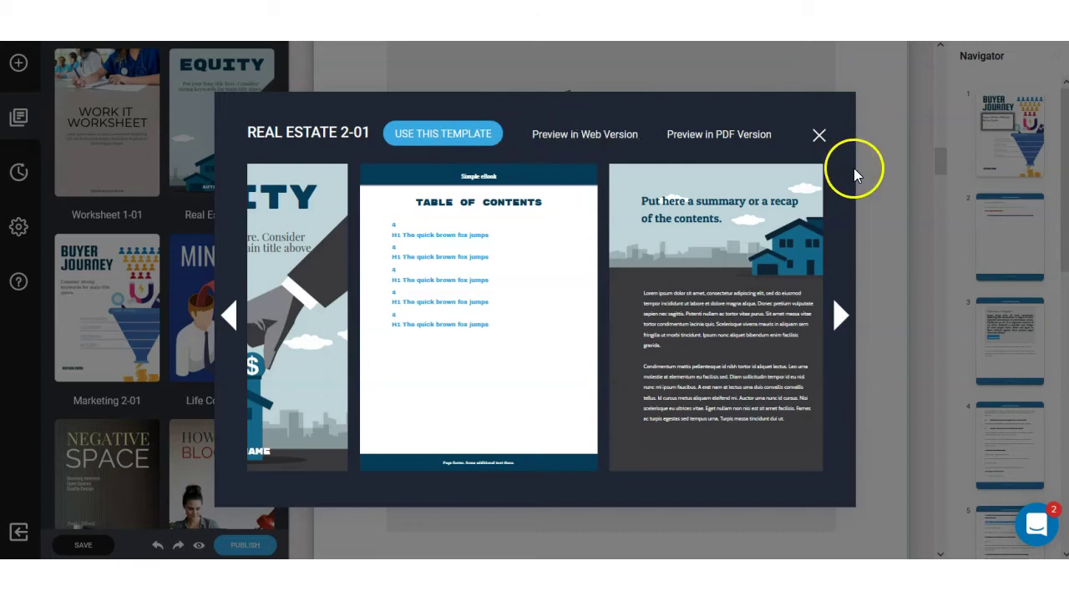
{"action": "left_click", "coordinate": [819, 138]}
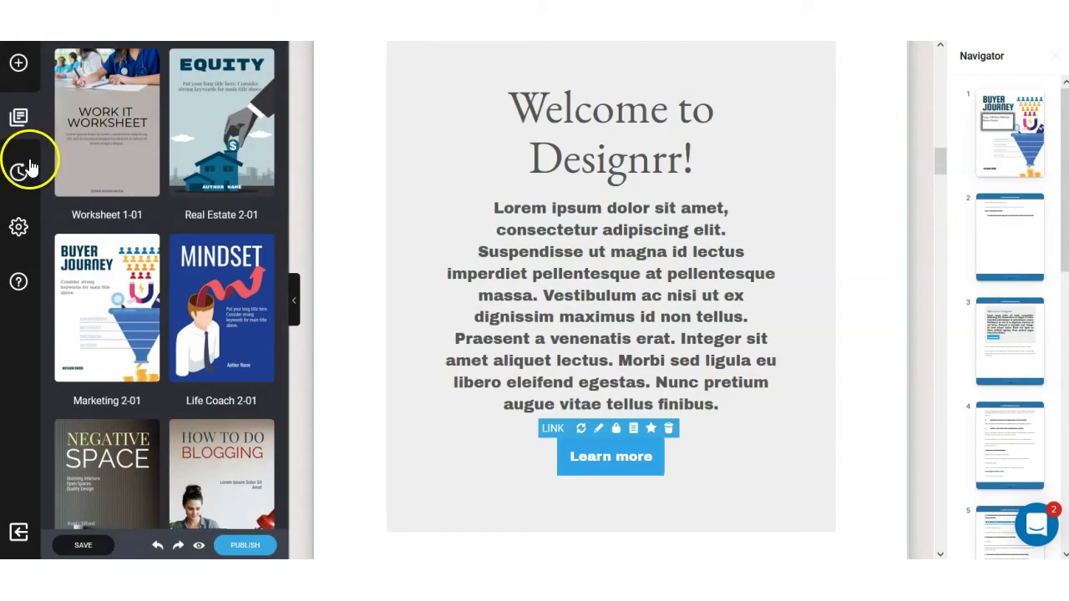
Check the saved revisions, then open Project Settings showing Letter, A4 and A5 page sizes.
{"action": "left_click", "coordinate": [20, 172]}
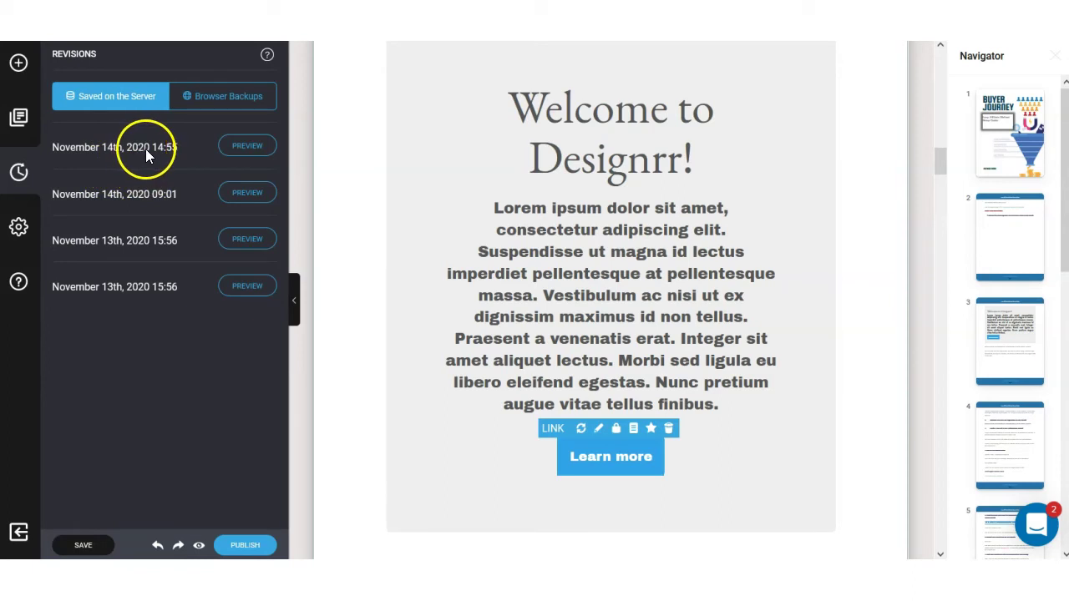
{"action": "left_click", "coordinate": [19, 228]}
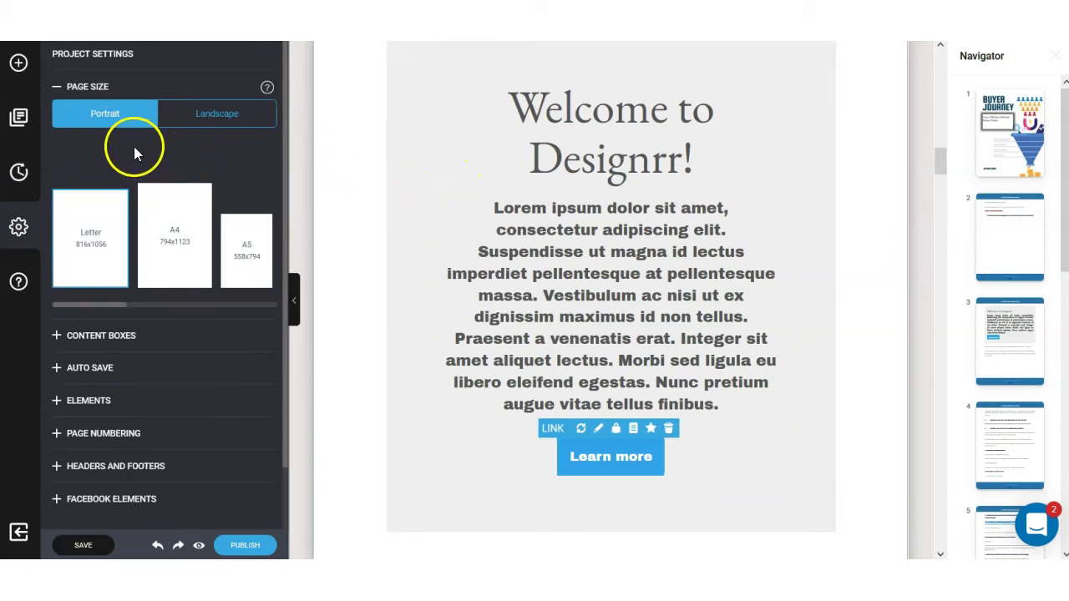
Switch the page orientation to Landscape and back to Portrait, then open the help guides.
{"action": "left_click", "coordinate": [217, 117]}
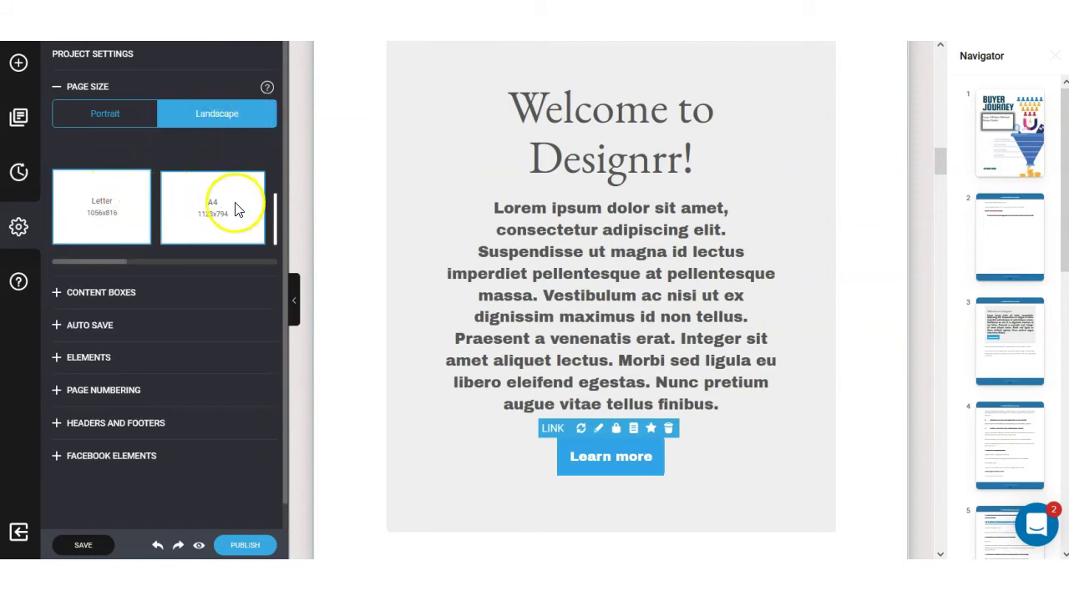
{"action": "mouse_move", "coordinate": [117, 267]}
{"action": "left_mouse_down"}
{"action": "mouse_move", "coordinate": [271, 276]}
{"action": "mouse_move", "coordinate": [118, 266]}
{"action": "left_mouse_up"}
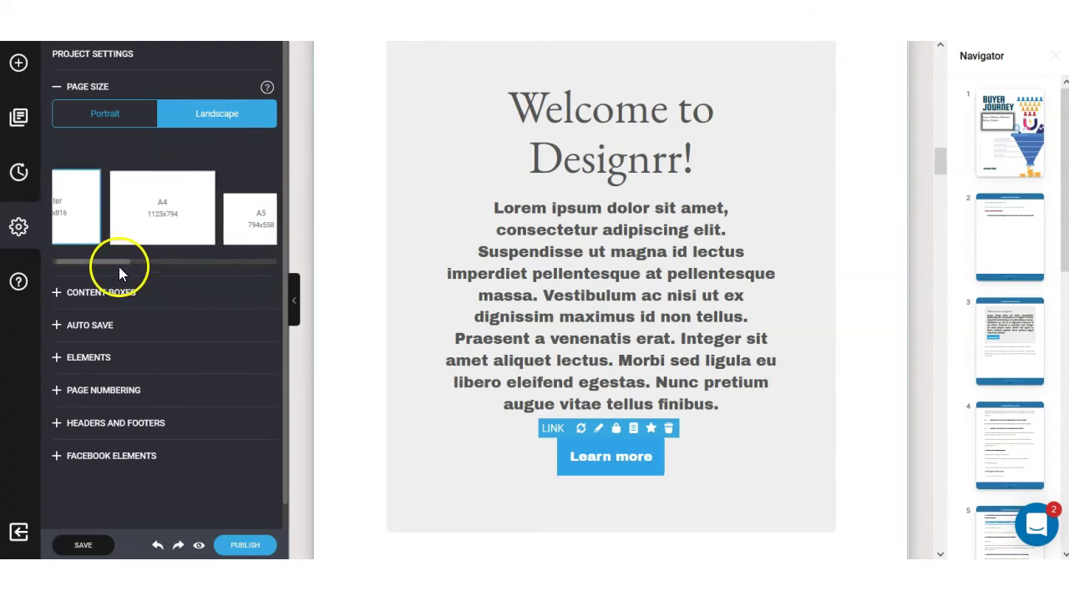
{"action": "left_click", "coordinate": [127, 123]}
{"action": "left_click_drag", "start_coordinate": [79, 306], "coordinate": [107, 312]}
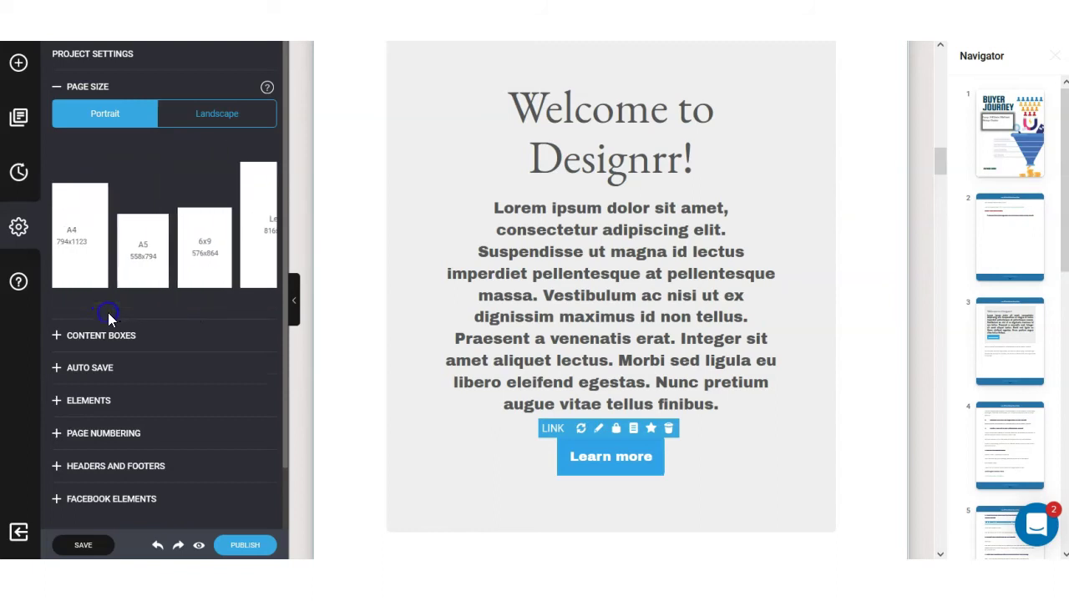
{"action": "left_click", "coordinate": [18, 285]}
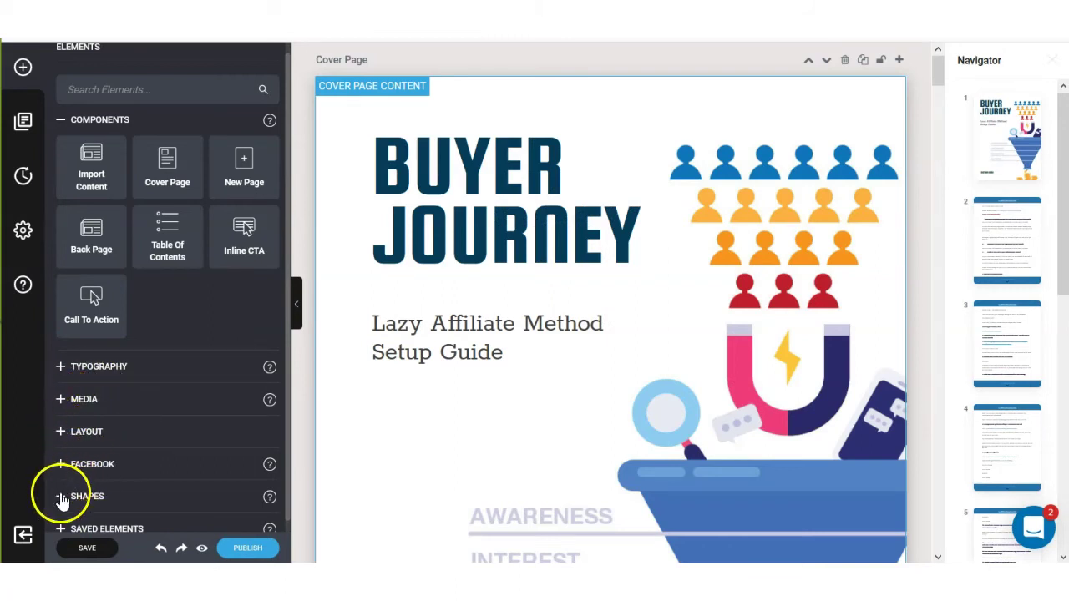
Browse Typography, expand the Media elements and select the Lazy Affiliate Method Setup Guide heading.
{"action": "scroll", "coordinate": [116, 469], "scroll_direction": "up", "scroll_amount": 1}
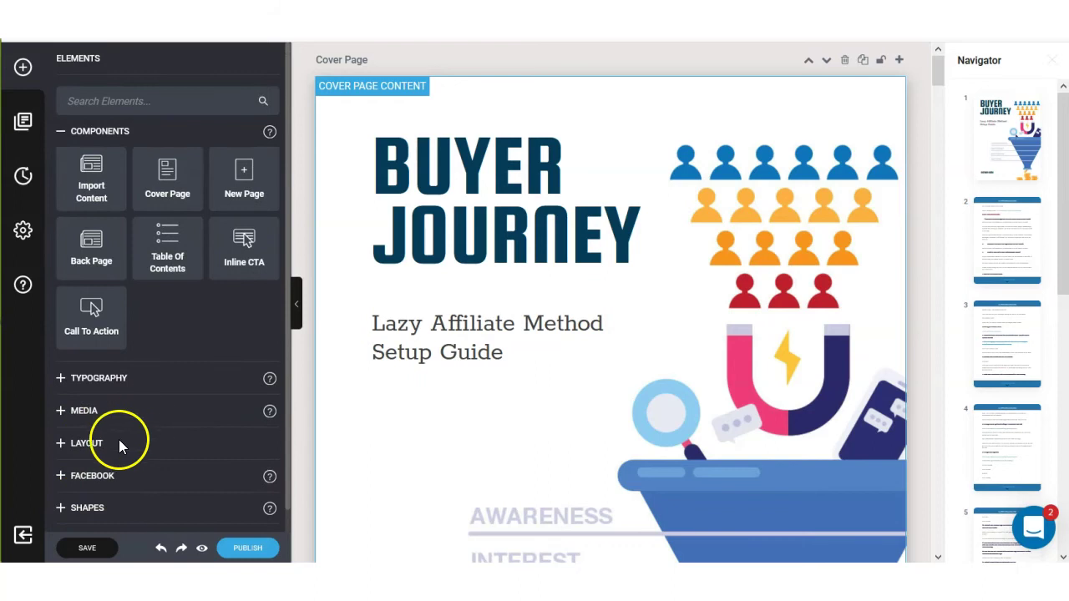
{"action": "left_click", "coordinate": [104, 378]}
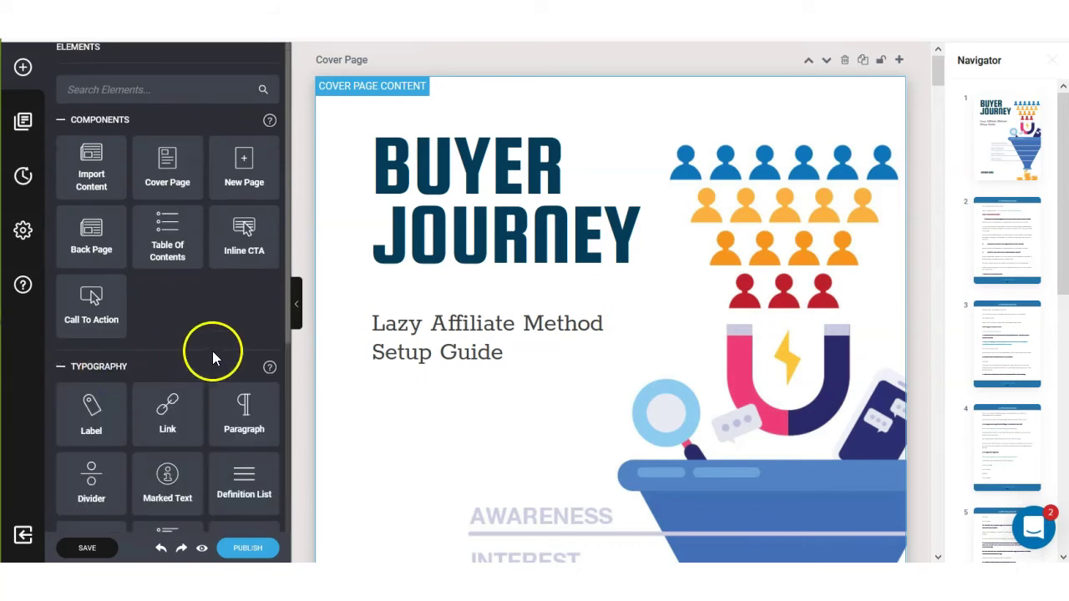
{"action": "scroll", "coordinate": [214, 351], "scroll_direction": "down", "scroll_amount": 3}
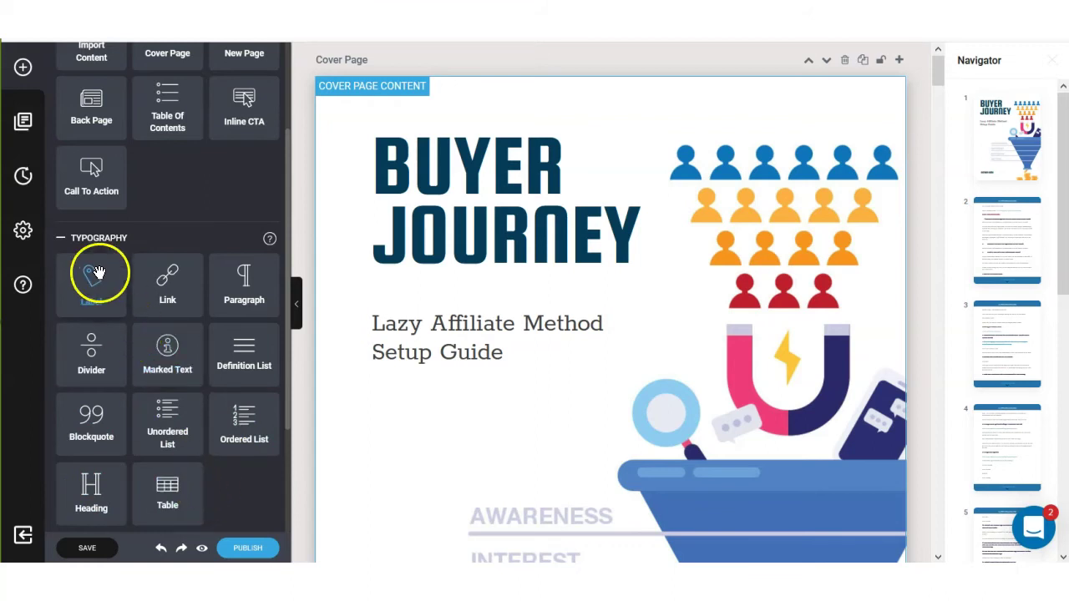
{"action": "left_click", "coordinate": [61, 241]}
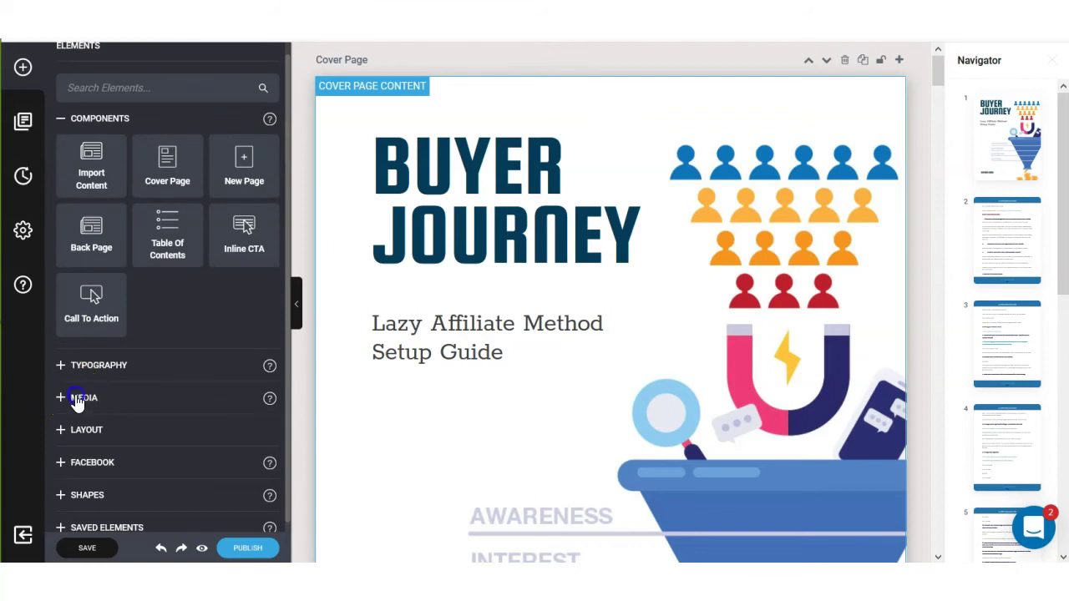
{"action": "left_click", "coordinate": [76, 400]}
{"action": "scroll", "coordinate": [192, 337], "scroll_direction": "down", "scroll_amount": 1}
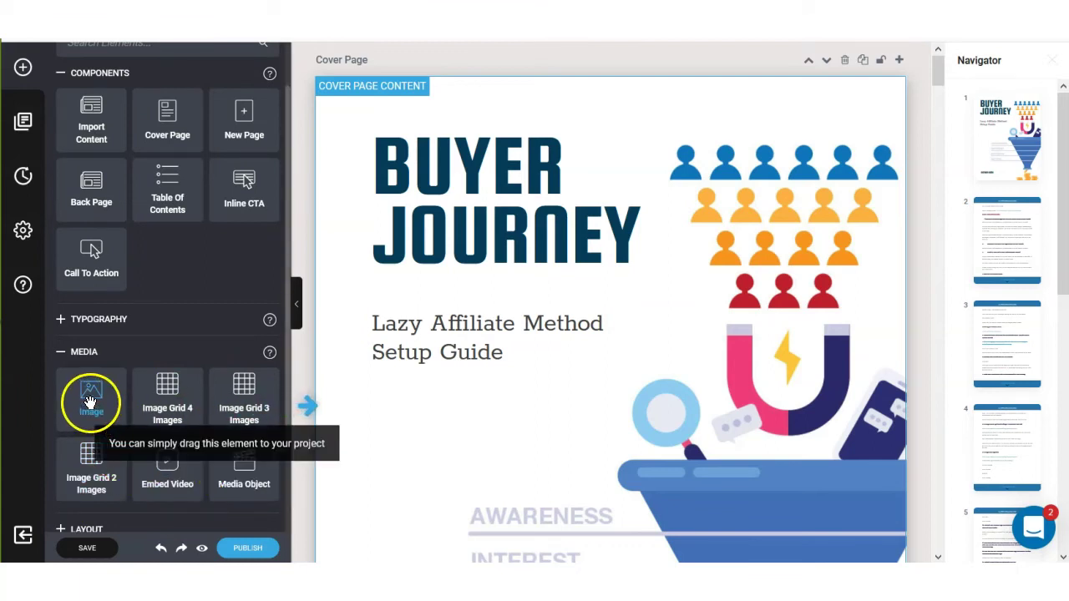
{"action": "left_click", "coordinate": [470, 350]}
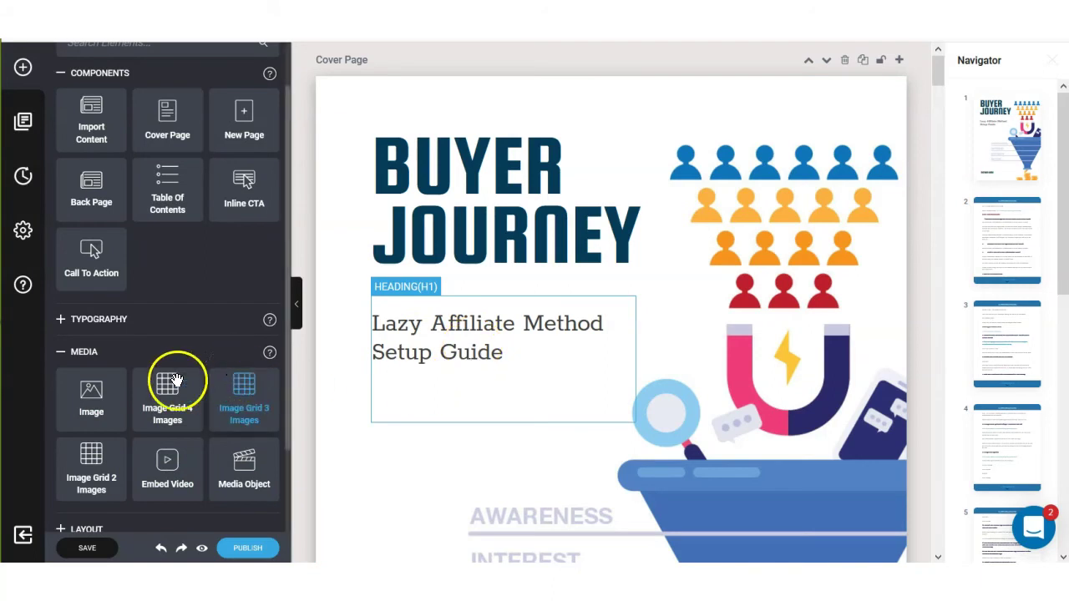
{"action": "left_click_drag", "start_coordinate": [88, 399], "coordinate": [515, 429]}
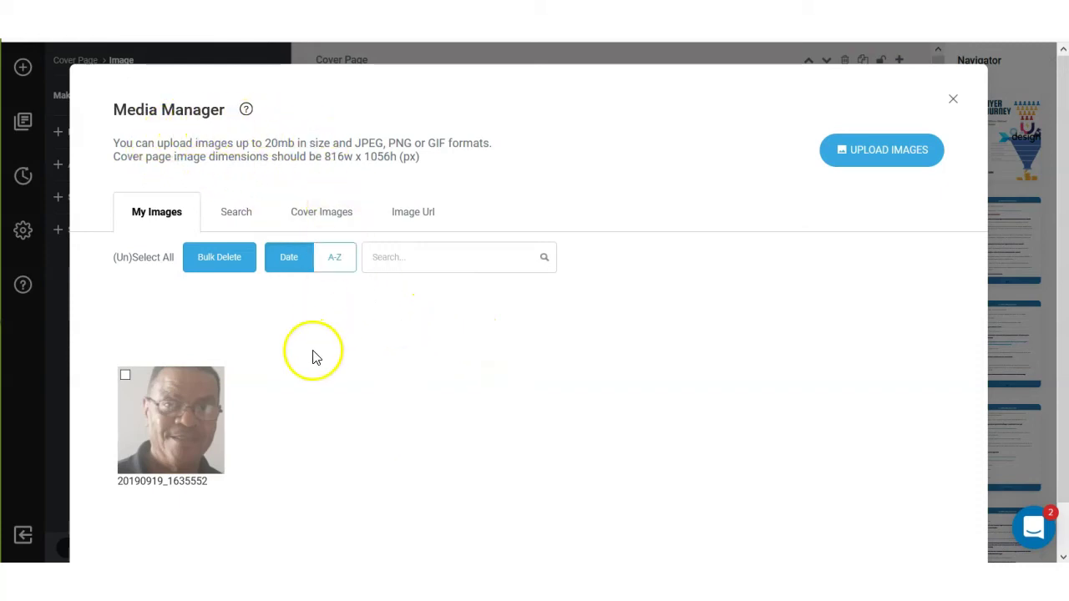
{"action": "mouse_move", "coordinate": [235, 398]}
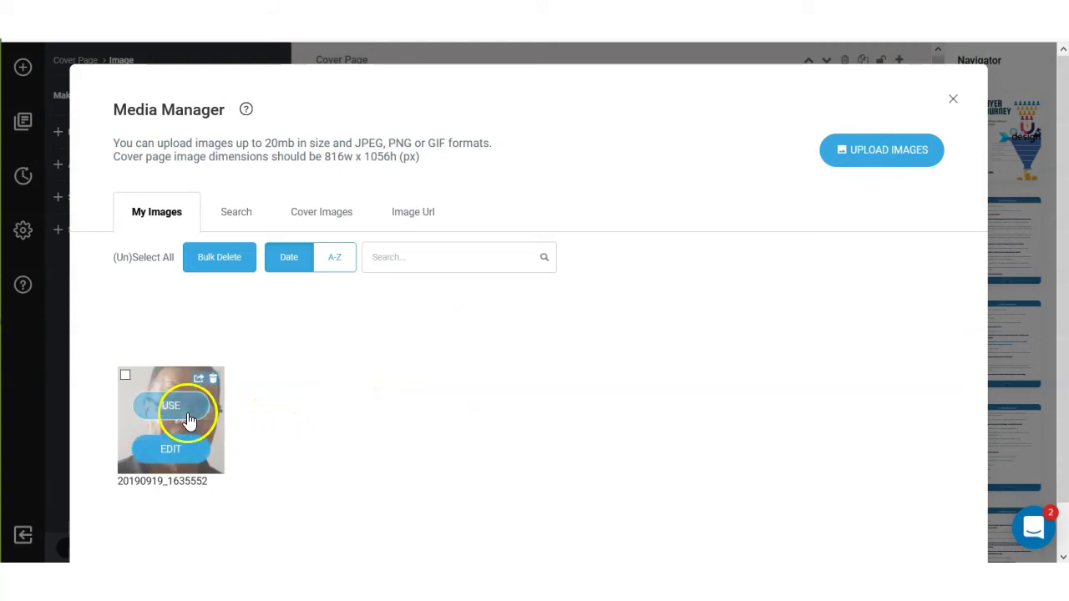
{"action": "left_click", "coordinate": [190, 420]}
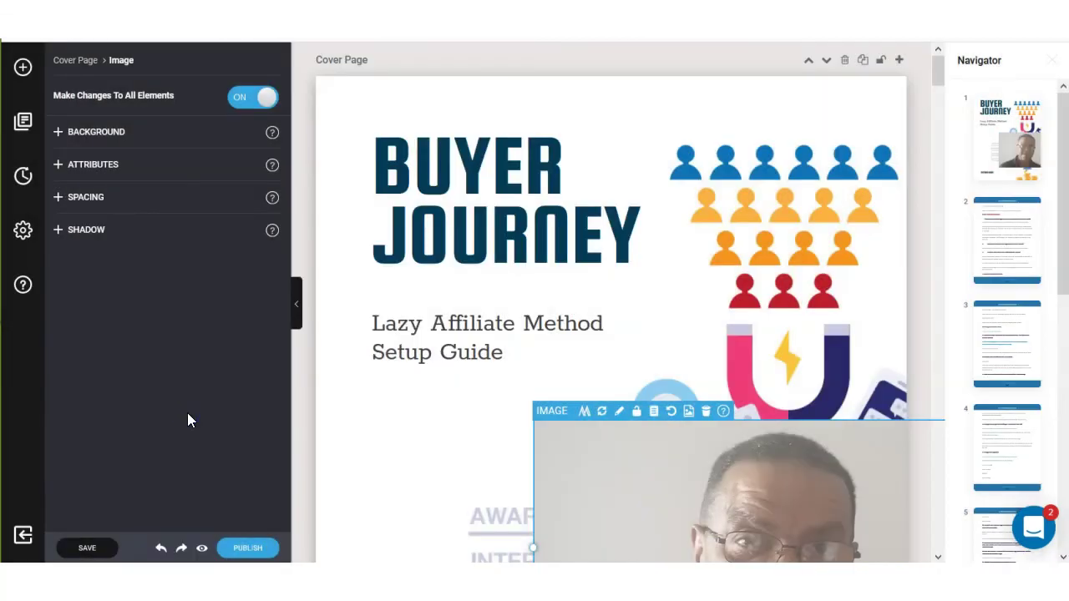
{"action": "scroll", "coordinate": [556, 317], "scroll_direction": "down", "scroll_amount": 2}
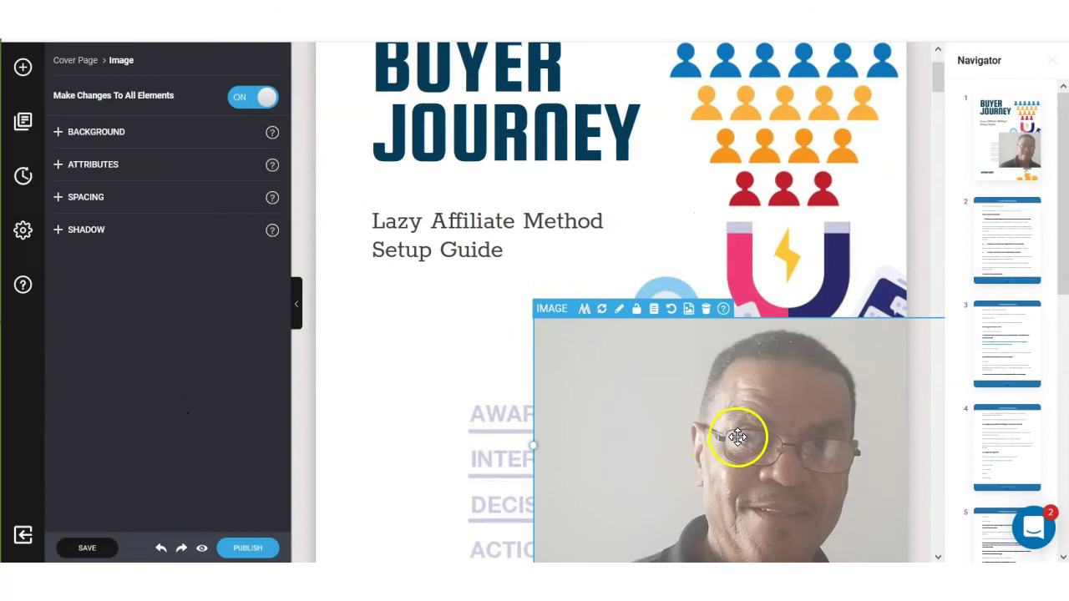
{"action": "left_click_drag", "start_coordinate": [740, 437], "coordinate": [629, 317]}
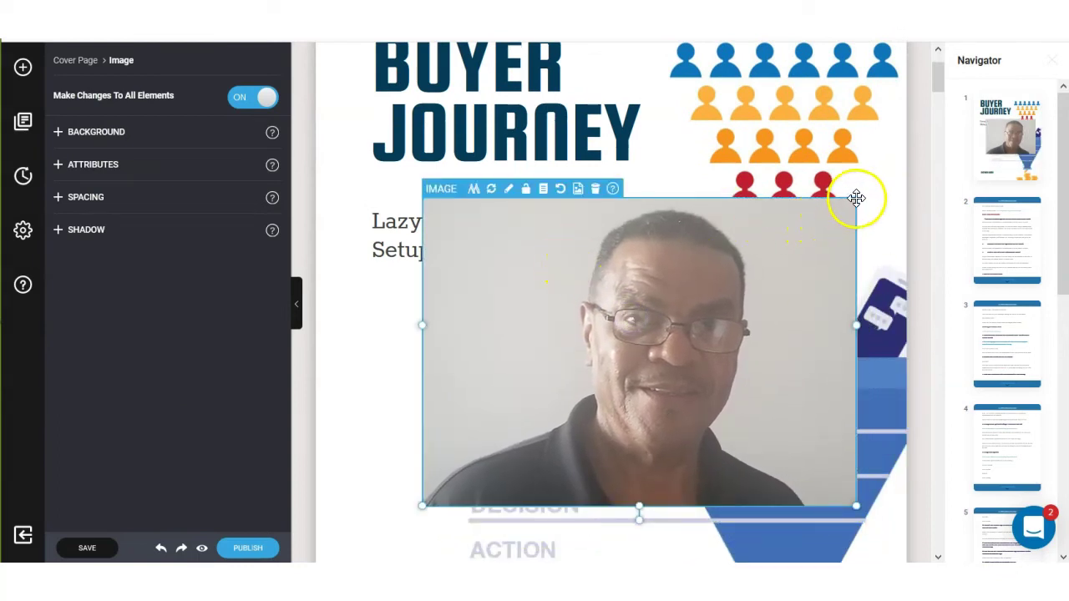
{"action": "left_click_drag", "start_coordinate": [859, 325], "coordinate": [644, 310]}
{"action": "left_click_drag", "start_coordinate": [548, 270], "coordinate": [470, 332]}
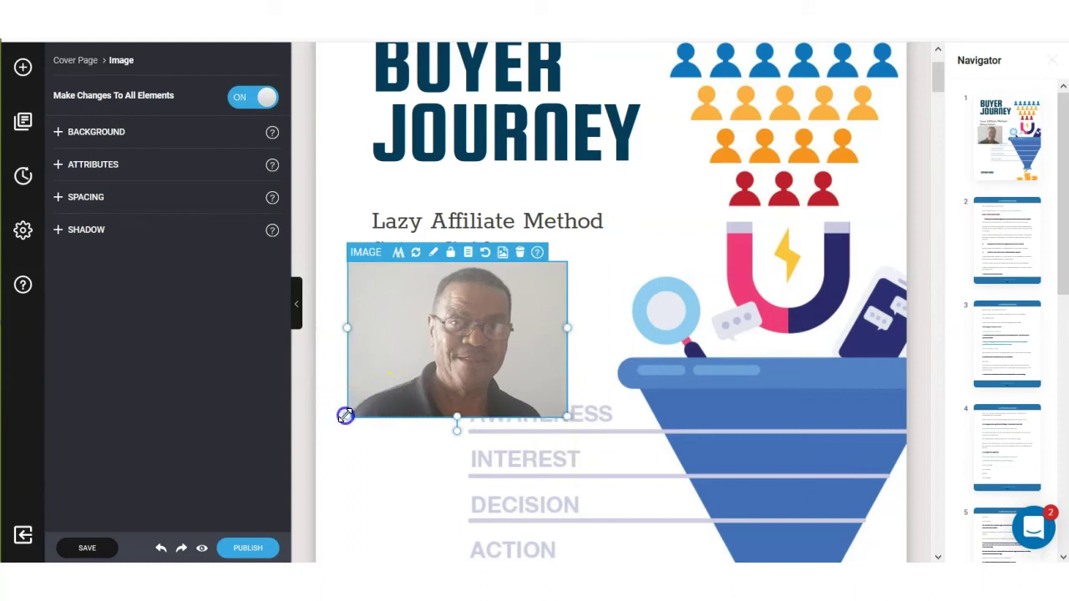
{"action": "left_click_drag", "start_coordinate": [346, 416], "coordinate": [372, 393]}
{"action": "left_click", "coordinate": [383, 443]}
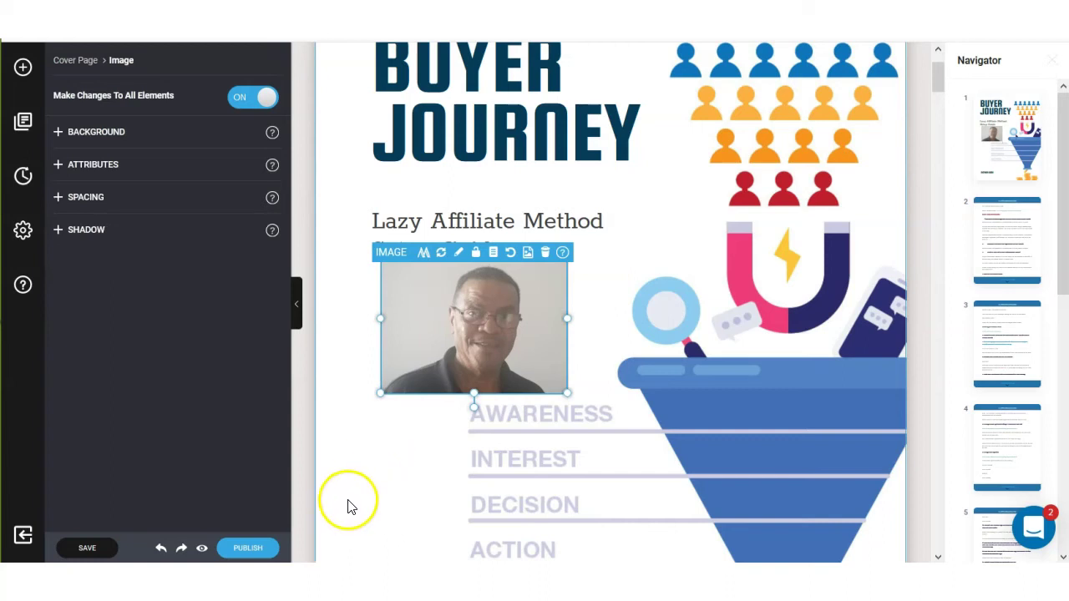
{"action": "left_click", "coordinate": [547, 253]}
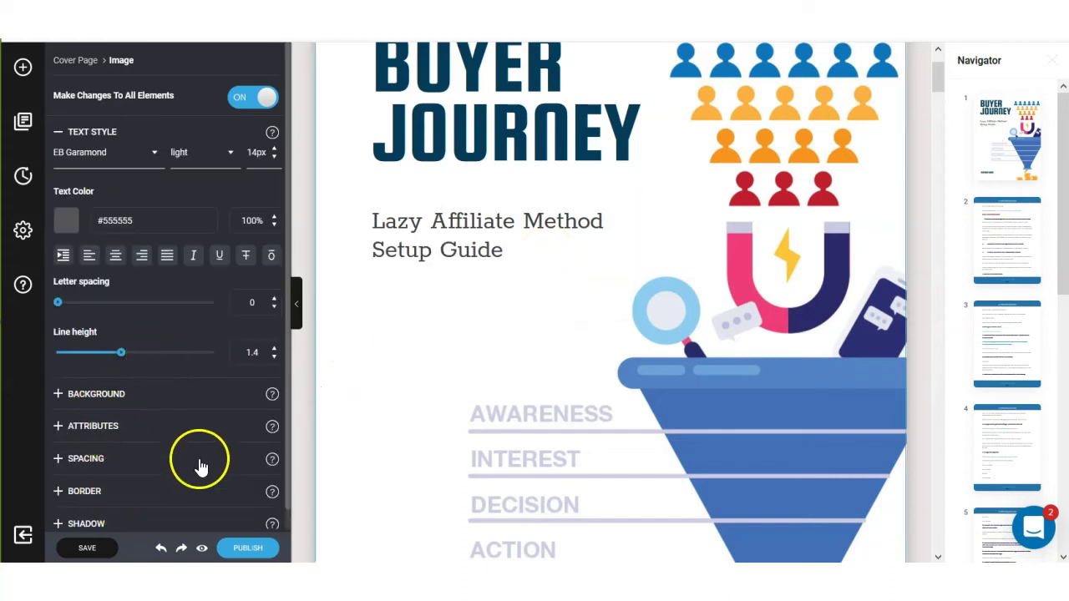
Place a star shape near AWARENESS, move it beside INTEREST, then delete it from the cover.
{"action": "scroll", "coordinate": [198, 468], "scroll_direction": "down", "scroll_amount": 1}
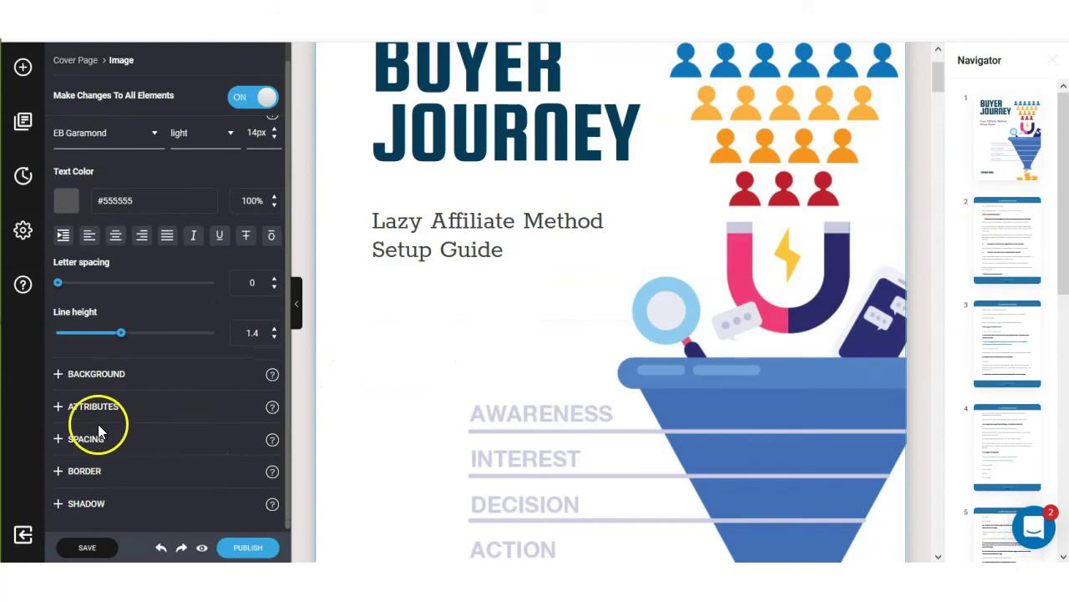
{"action": "key", "text": "Escape"}
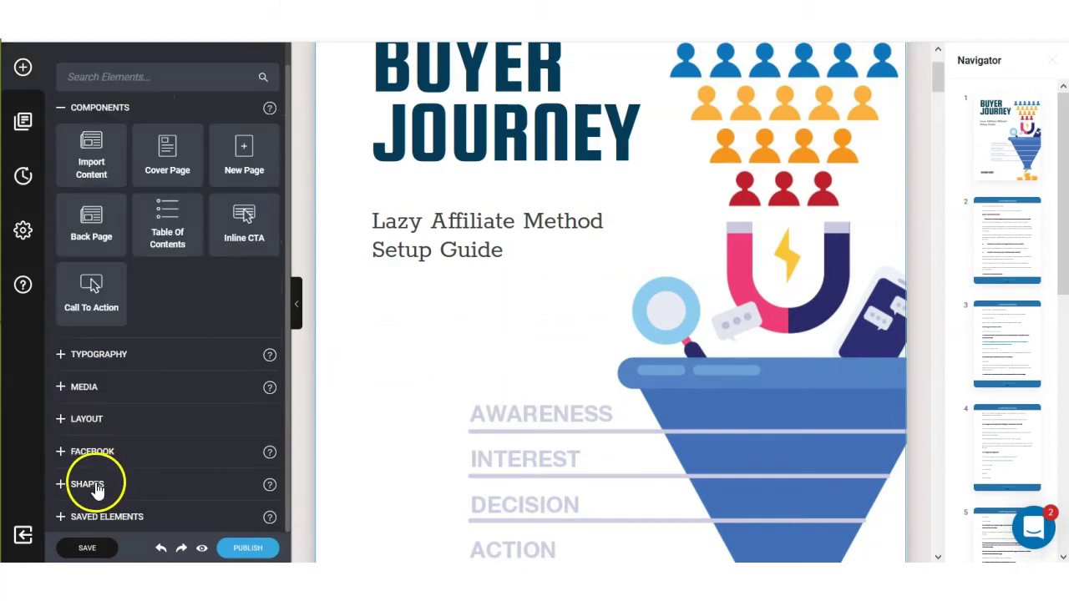
{"action": "left_click", "coordinate": [88, 485]}
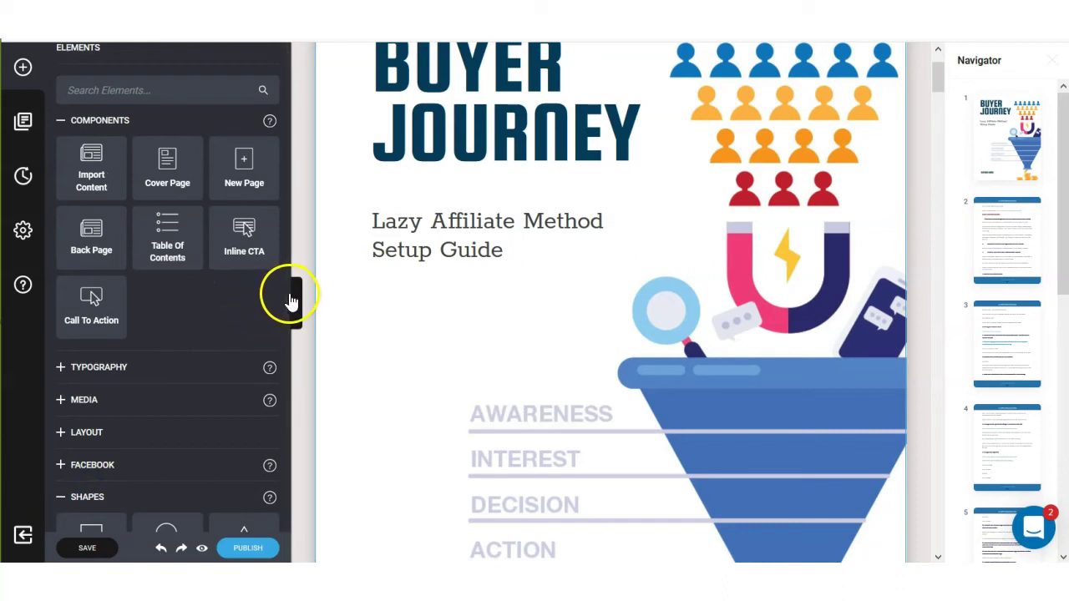
{"action": "left_click_drag", "start_coordinate": [289, 338], "coordinate": [308, 518]}
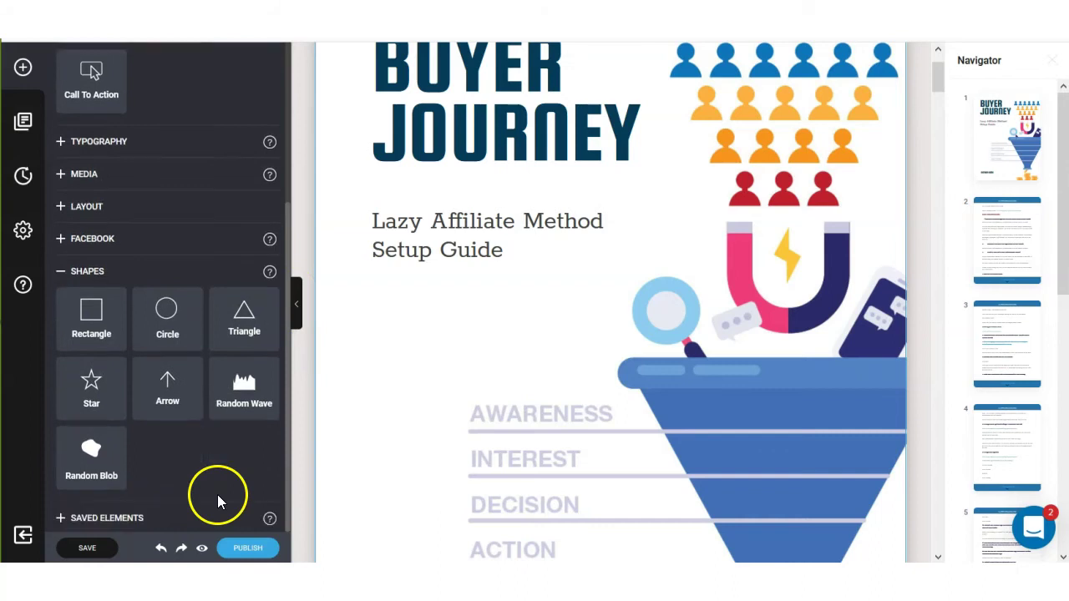
{"action": "scroll", "coordinate": [156, 425], "scroll_direction": "up", "scroll_amount": 1}
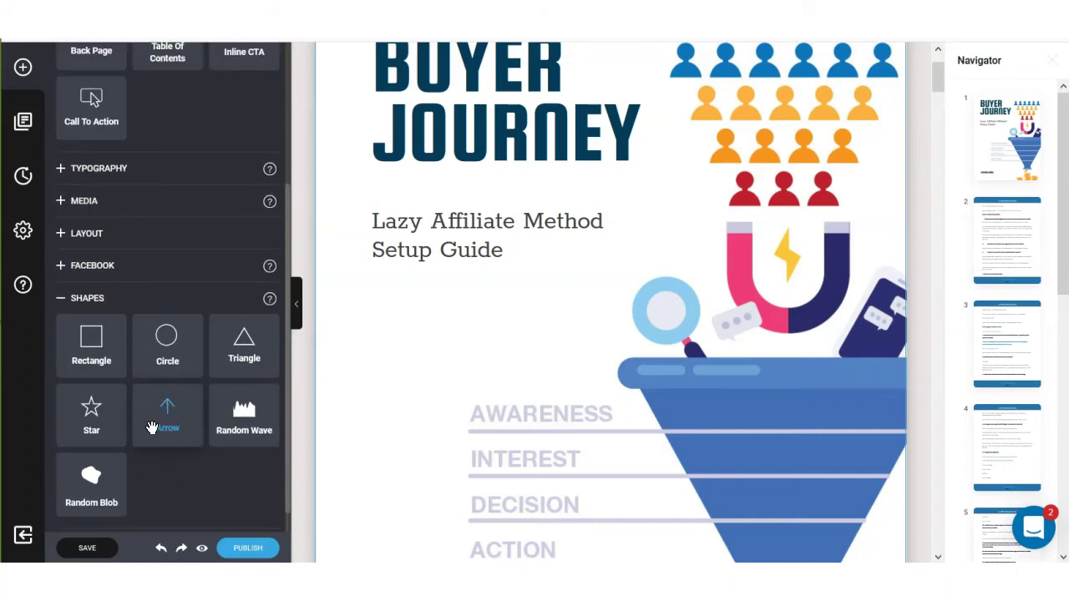
{"action": "left_click", "coordinate": [98, 433]}
{"action": "left_click_drag", "start_coordinate": [90, 427], "coordinate": [502, 422]}
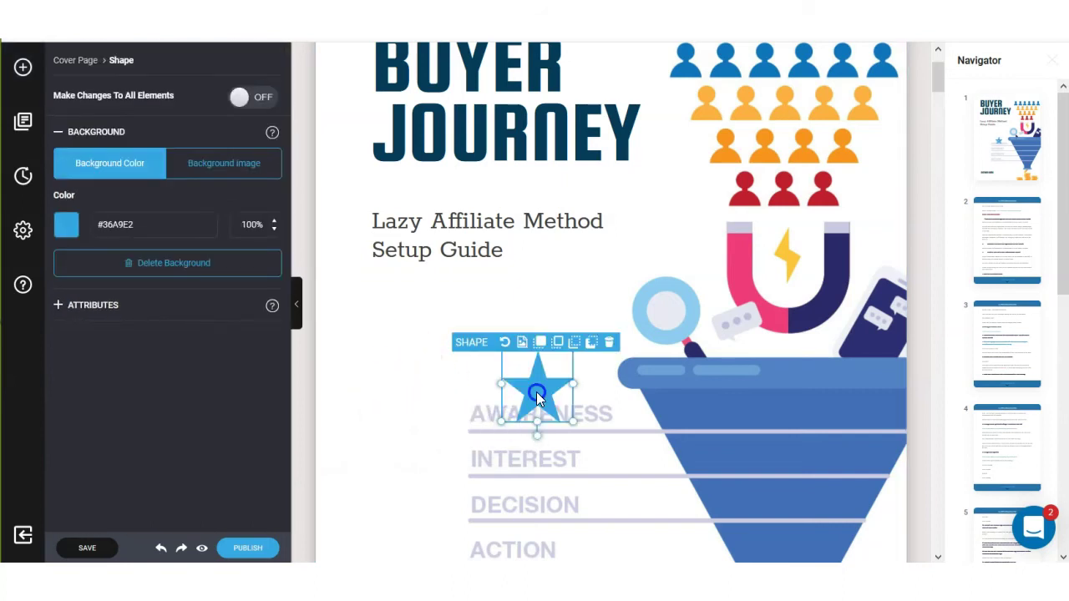
{"action": "left_click_drag", "start_coordinate": [537, 397], "coordinate": [659, 198]}
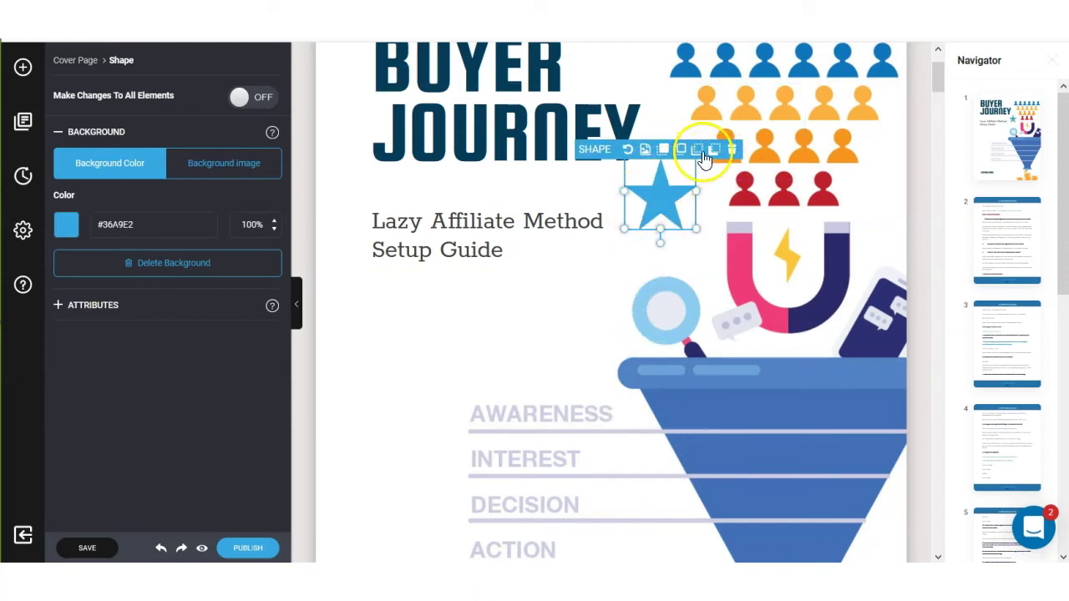
{"action": "left_click", "coordinate": [733, 151]}
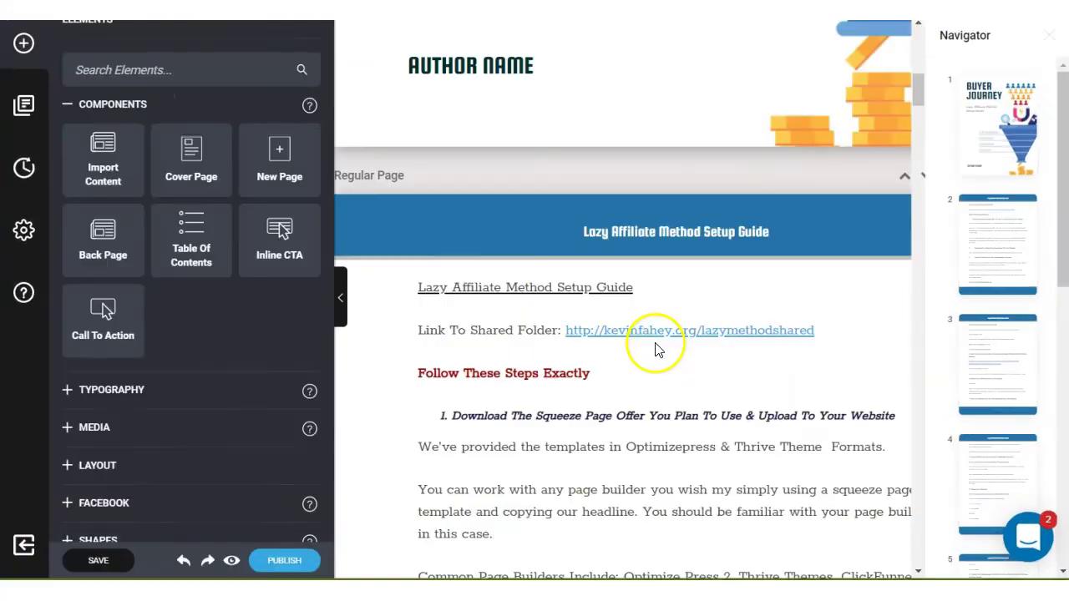
{"action": "scroll", "coordinate": [659, 347], "scroll_direction": "down", "scroll_amount": 3}
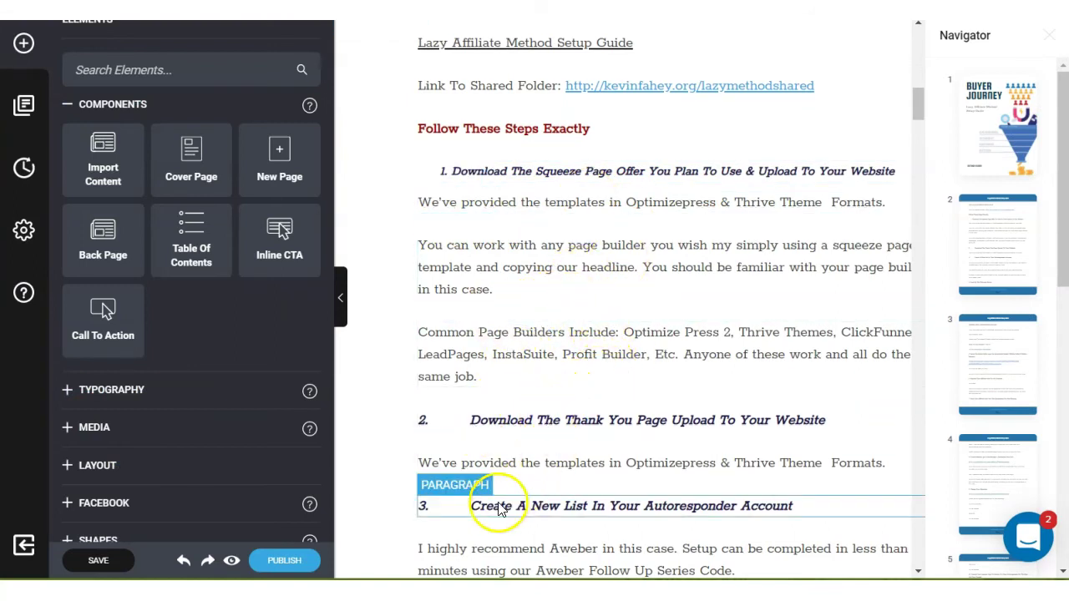
Exit the editor, review the 'Imported from Google DOC' draft under Drafts, and close it unchanged.
{"action": "left_click", "coordinate": [24, 546]}
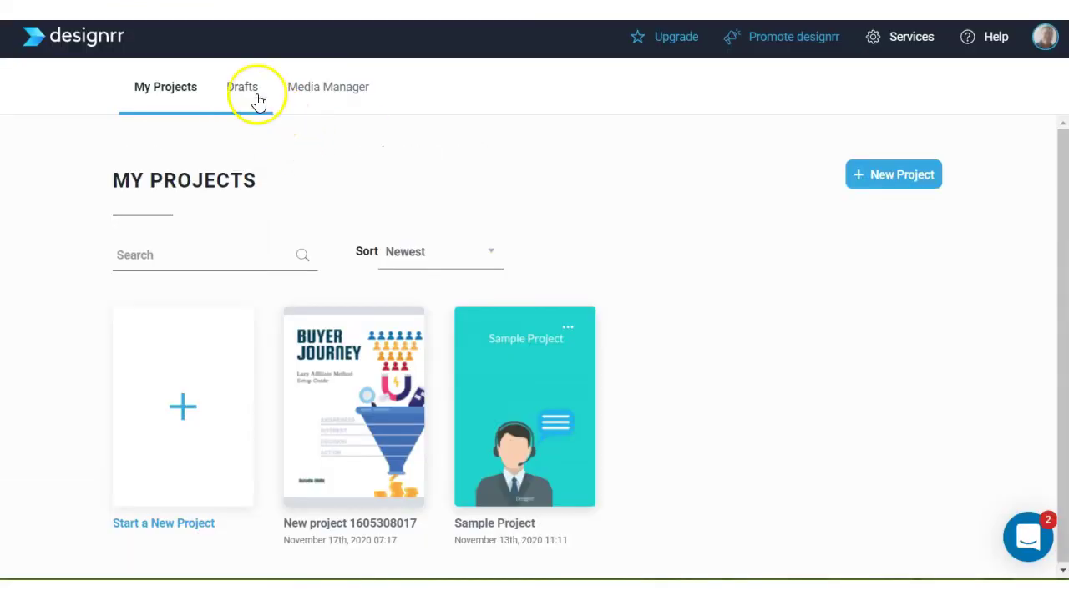
{"action": "left_click", "coordinate": [242, 92]}
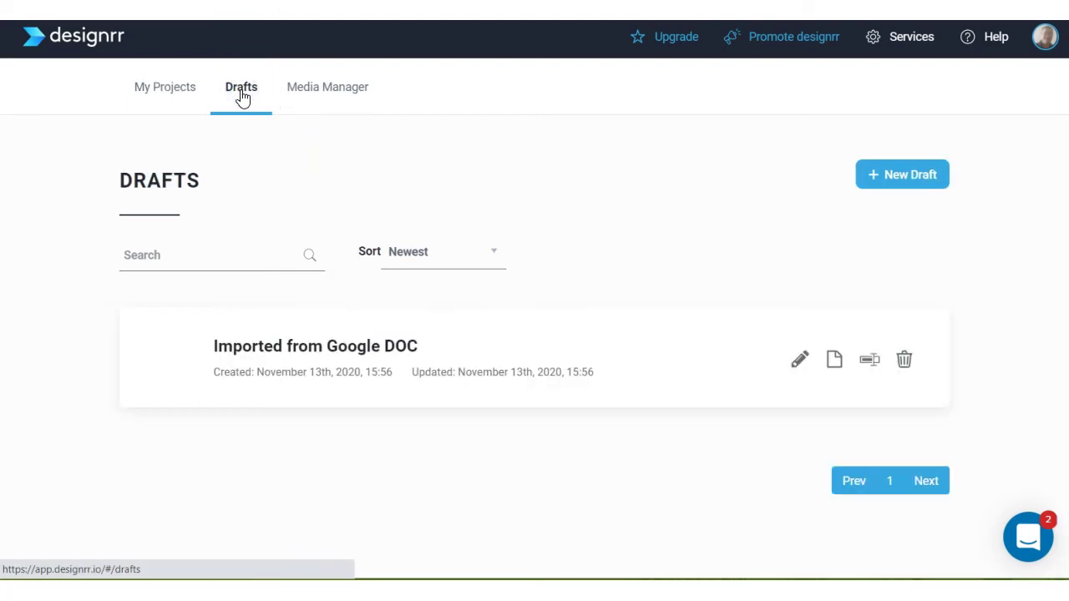
{"action": "left_click", "coordinate": [800, 364]}
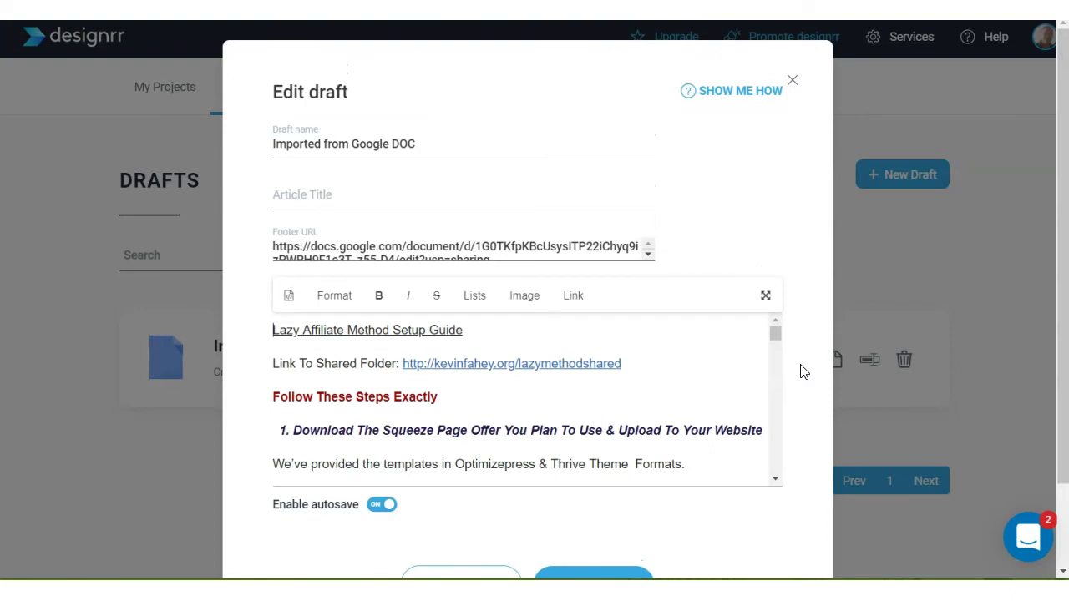
{"action": "scroll", "coordinate": [622, 394], "scroll_direction": "down", "scroll_amount": 3}
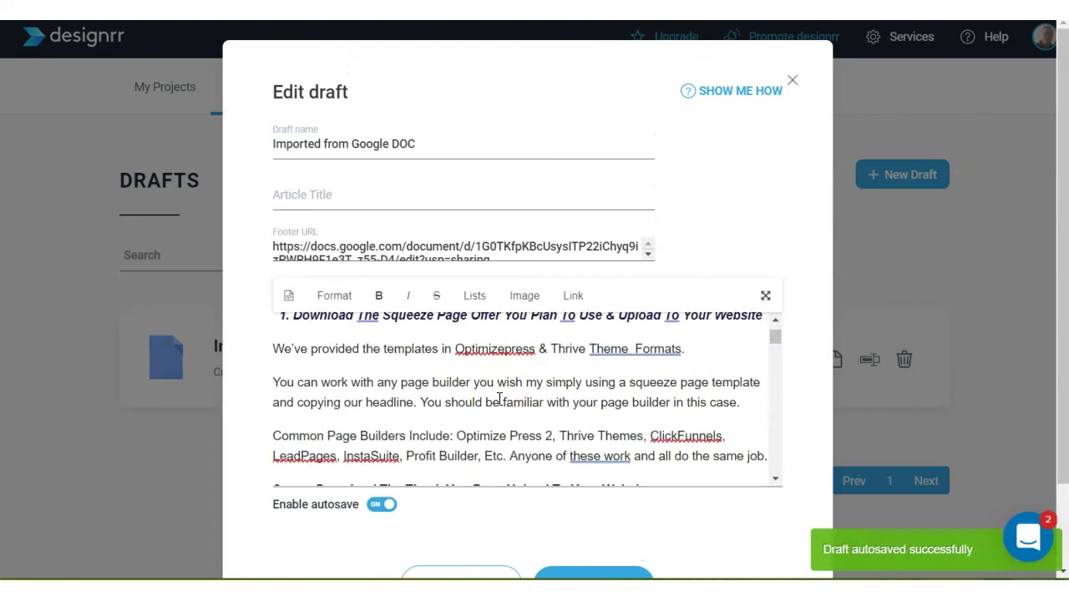
{"action": "scroll", "coordinate": [510, 399], "scroll_direction": "down", "scroll_amount": 5}
{"action": "scroll", "coordinate": [520, 399], "scroll_direction": "down", "scroll_amount": 3}
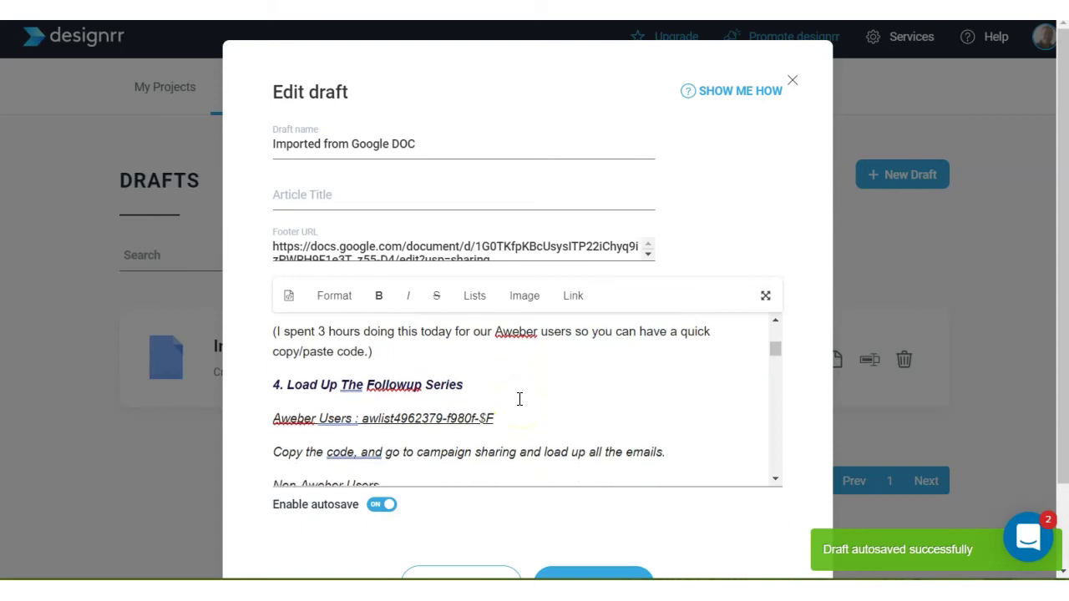
{"action": "scroll", "coordinate": [519, 399], "scroll_direction": "down", "scroll_amount": 3}
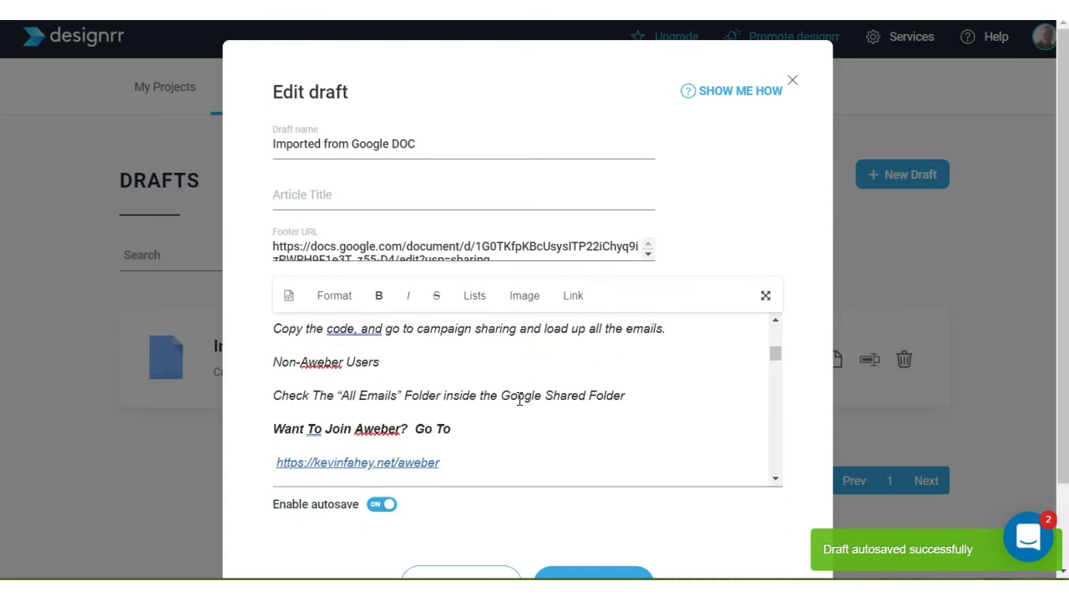
{"action": "scroll", "coordinate": [520, 399], "scroll_direction": "down", "scroll_amount": 2}
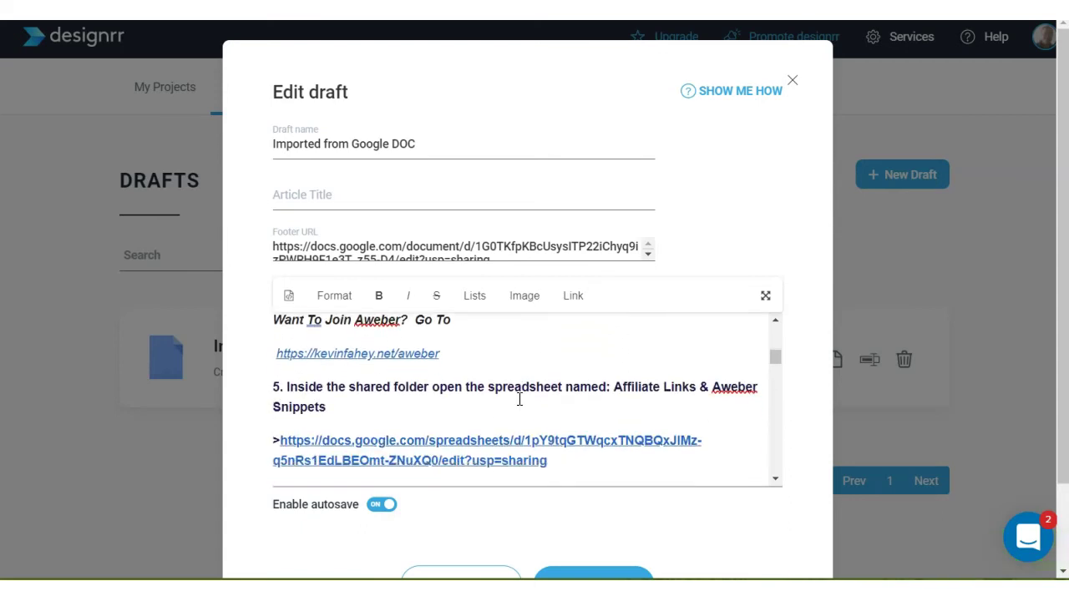
{"action": "scroll", "coordinate": [234, 544], "scroll_direction": "down", "scroll_amount": 2}
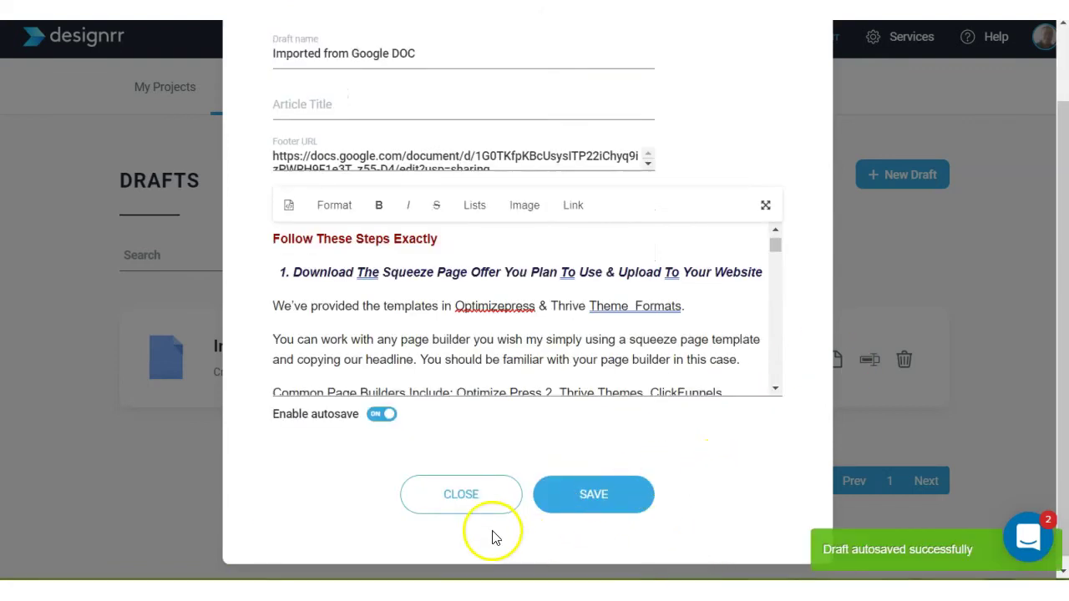
{"action": "left_click", "coordinate": [456, 500]}
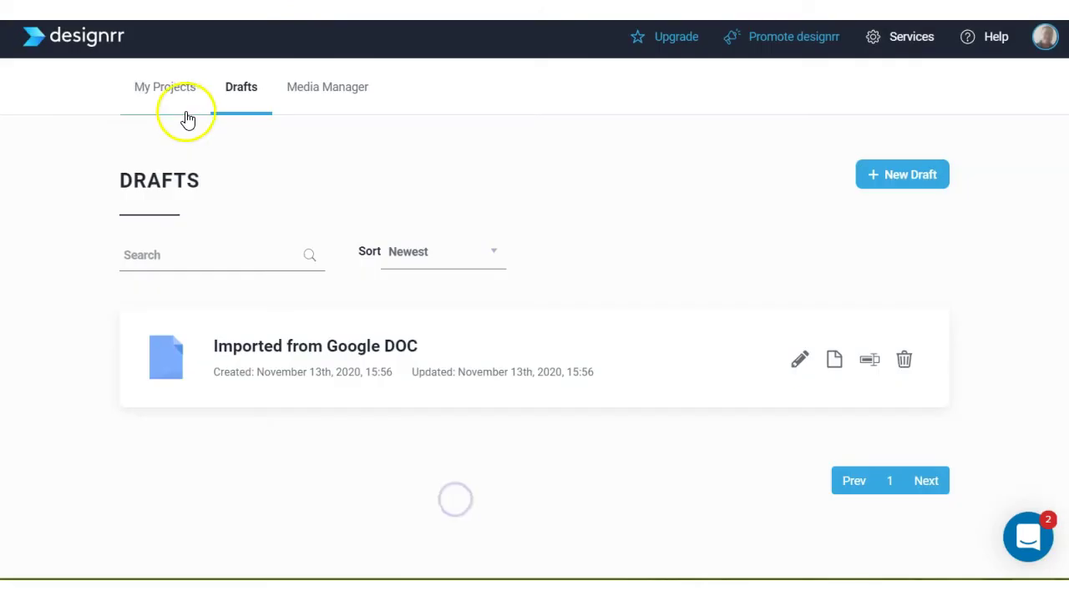
Reopen the Buyer Journey project from My Projects and scroll through its ten pages.
{"action": "left_click", "coordinate": [169, 106]}
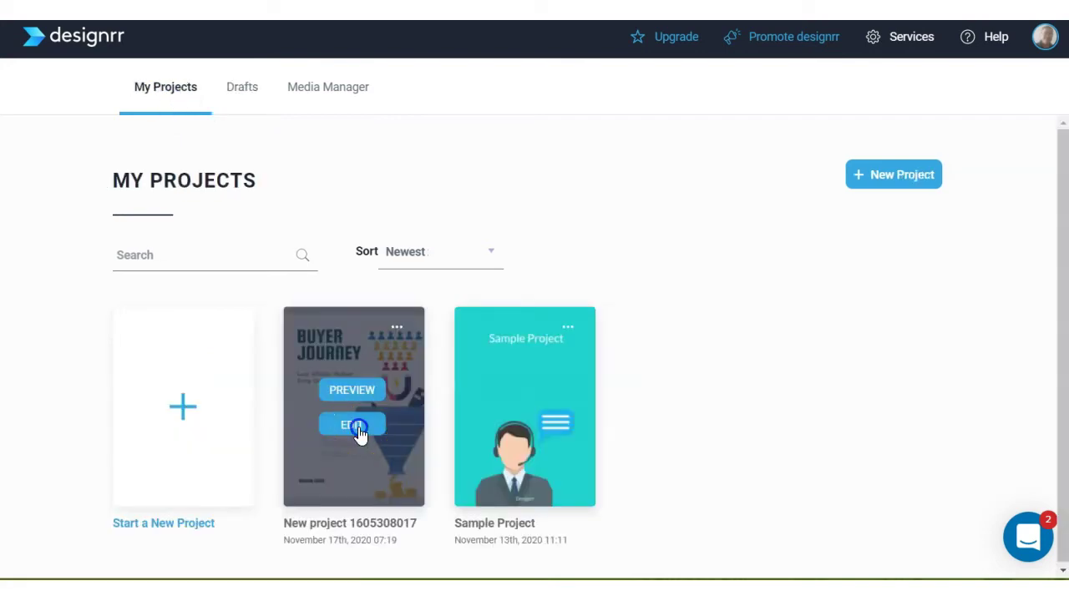
{"action": "left_click", "coordinate": [359, 432]}
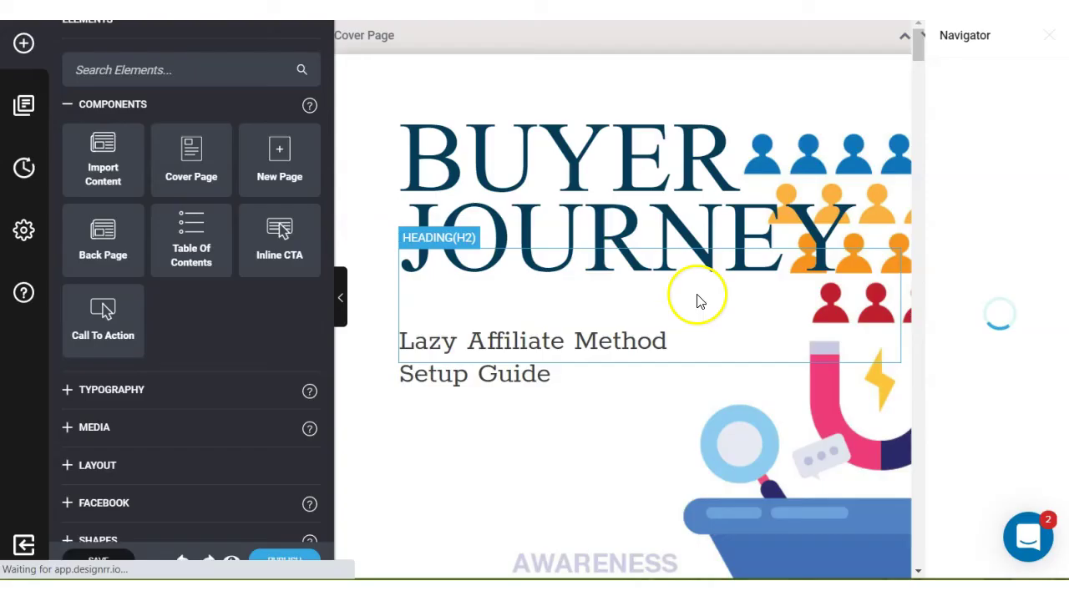
{"action": "scroll", "coordinate": [696, 296], "scroll_direction": "down", "scroll_amount": 3}
{"action": "scroll", "coordinate": [697, 301], "scroll_direction": "down", "scroll_amount": 10}
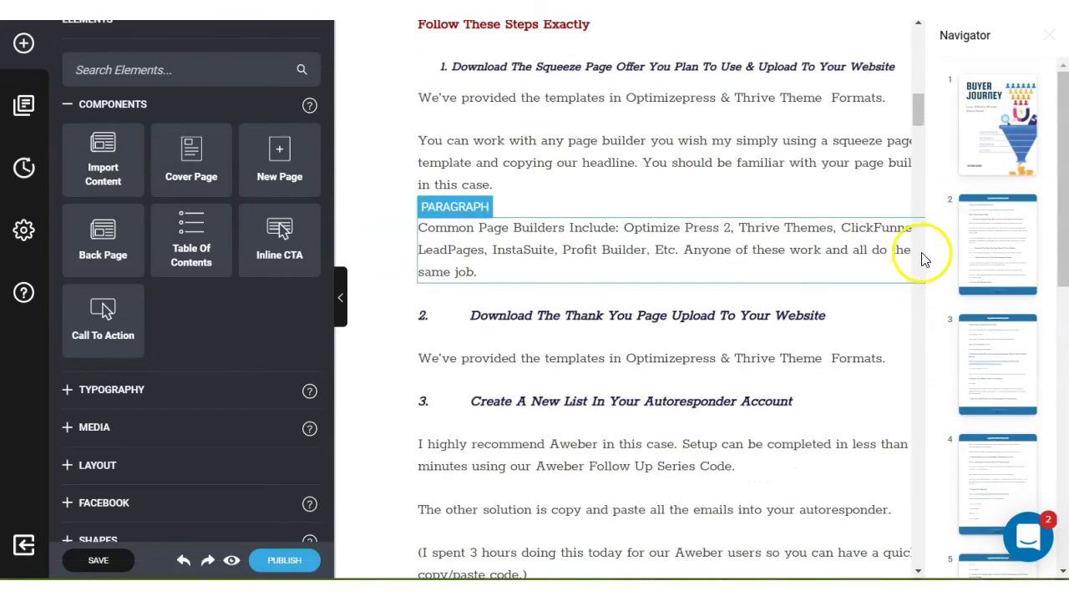
{"action": "scroll", "coordinate": [997, 269], "scroll_direction": "down", "scroll_amount": 3}
{"action": "scroll", "coordinate": [997, 266], "scroll_direction": "down", "scroll_amount": 5}
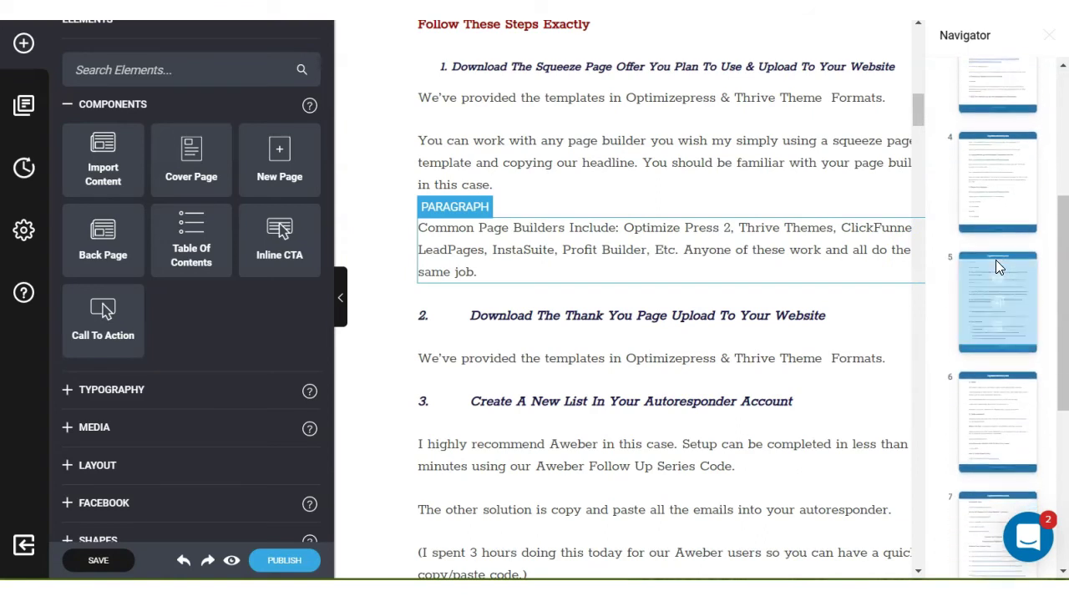
{"action": "scroll", "coordinate": [997, 267], "scroll_direction": "down", "scroll_amount": 2}
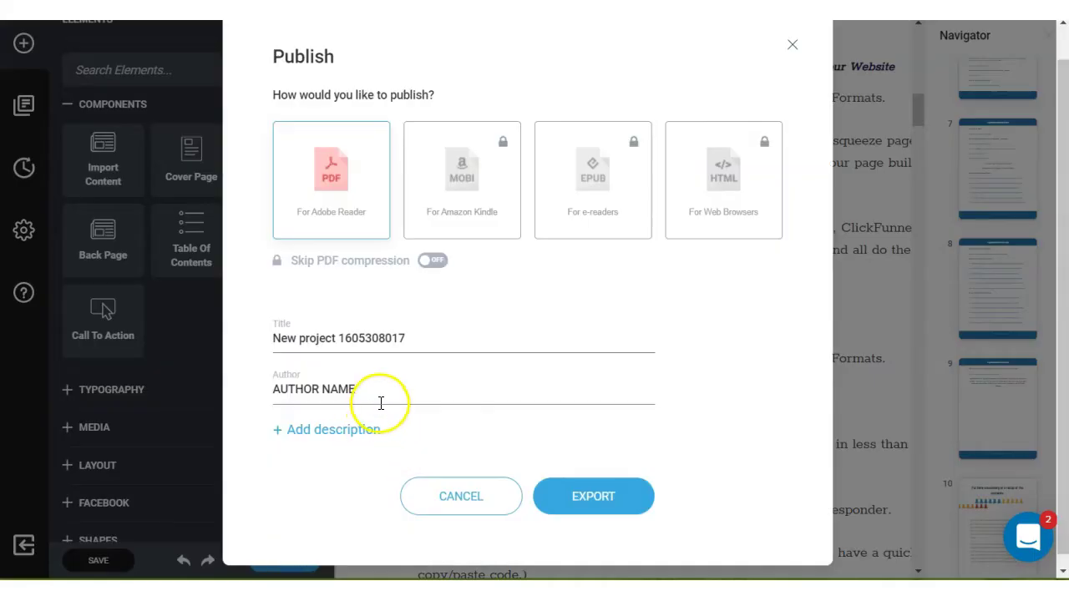
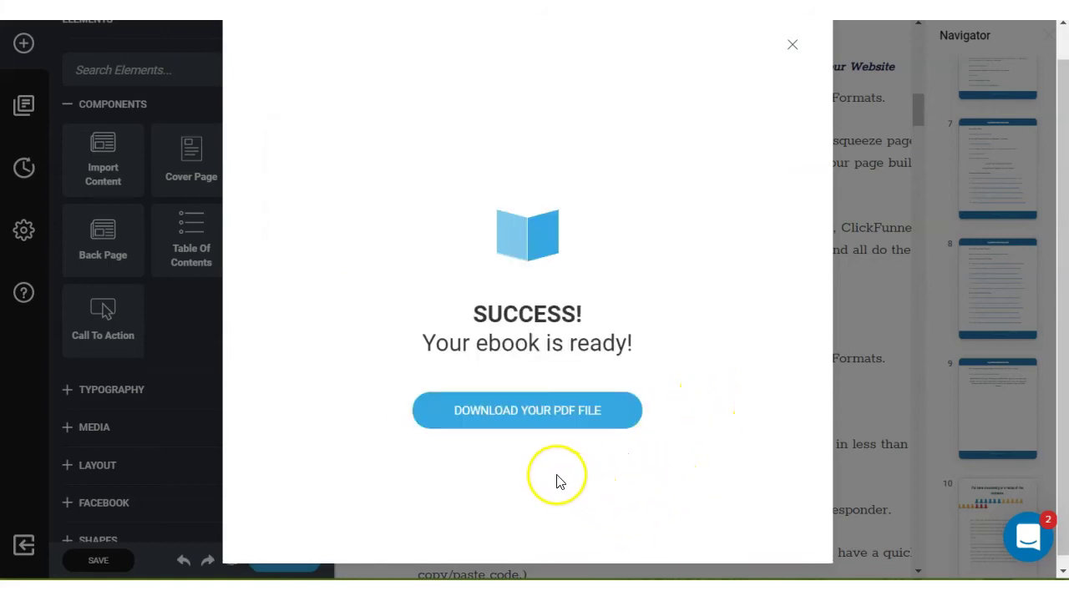
Paste the author's name into the Author field, export as PDF and download the file.
{"action": "left_click", "coordinate": [568, 413]}
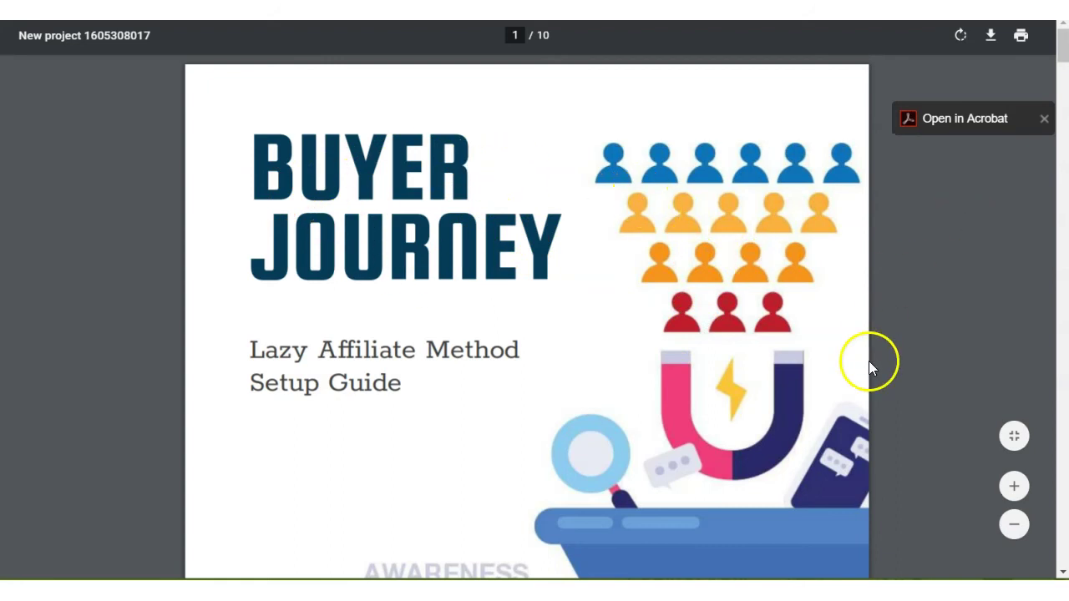
Scroll through the 10-page PDF and open the V1 link under Thrive Themes Download Page.
{"action": "left_click_drag", "start_coordinate": [1064, 48], "coordinate": [1054, 248]}
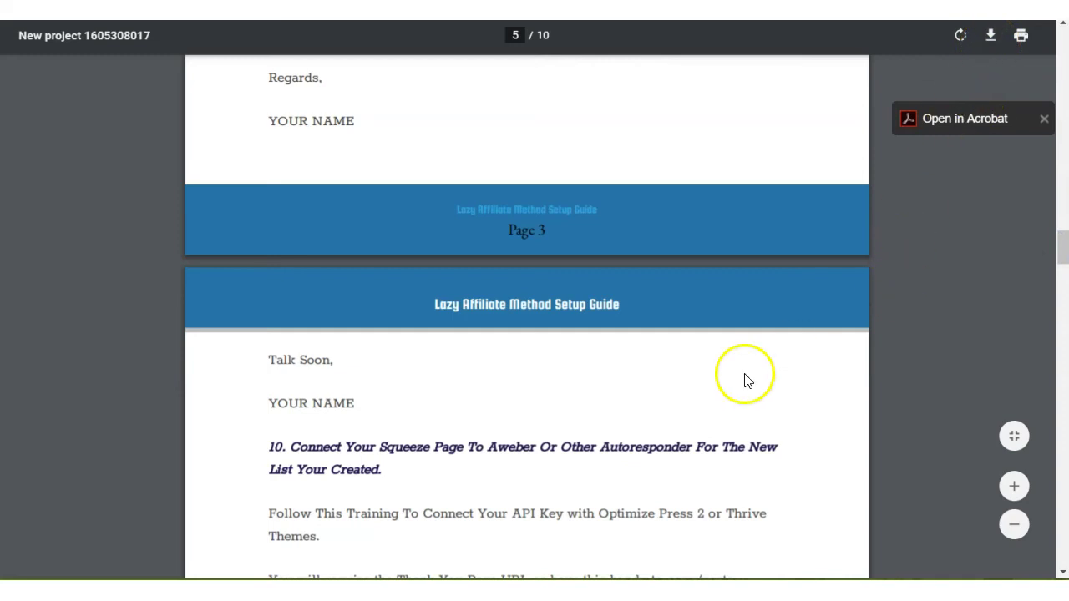
{"action": "scroll", "coordinate": [745, 378], "scroll_direction": "down", "scroll_amount": 10}
{"action": "scroll", "coordinate": [748, 380], "scroll_direction": "down", "scroll_amount": 10}
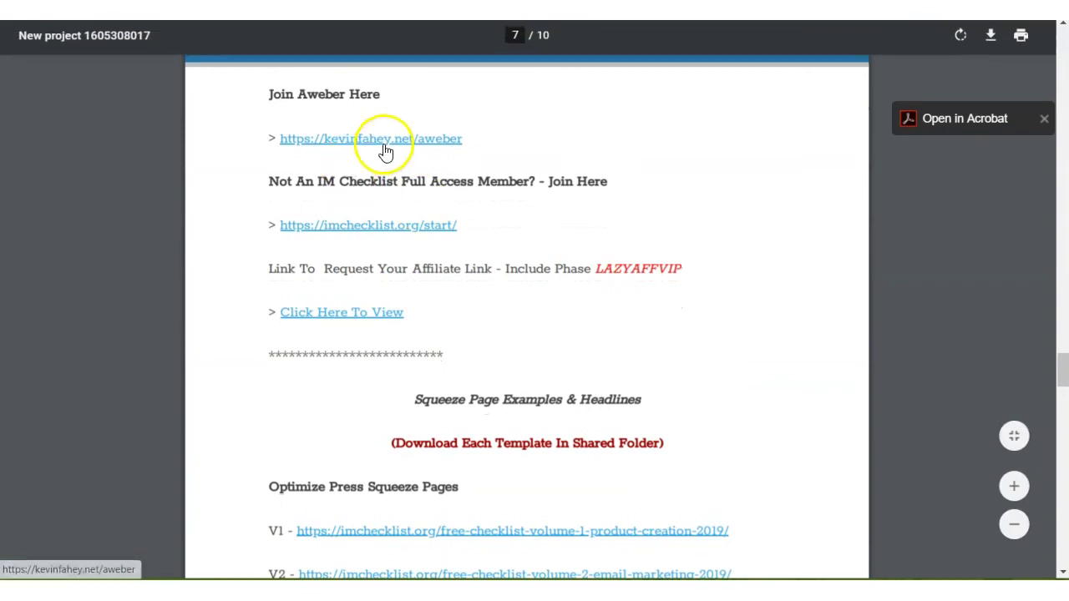
{"action": "scroll", "coordinate": [520, 289], "scroll_direction": "down", "scroll_amount": 8}
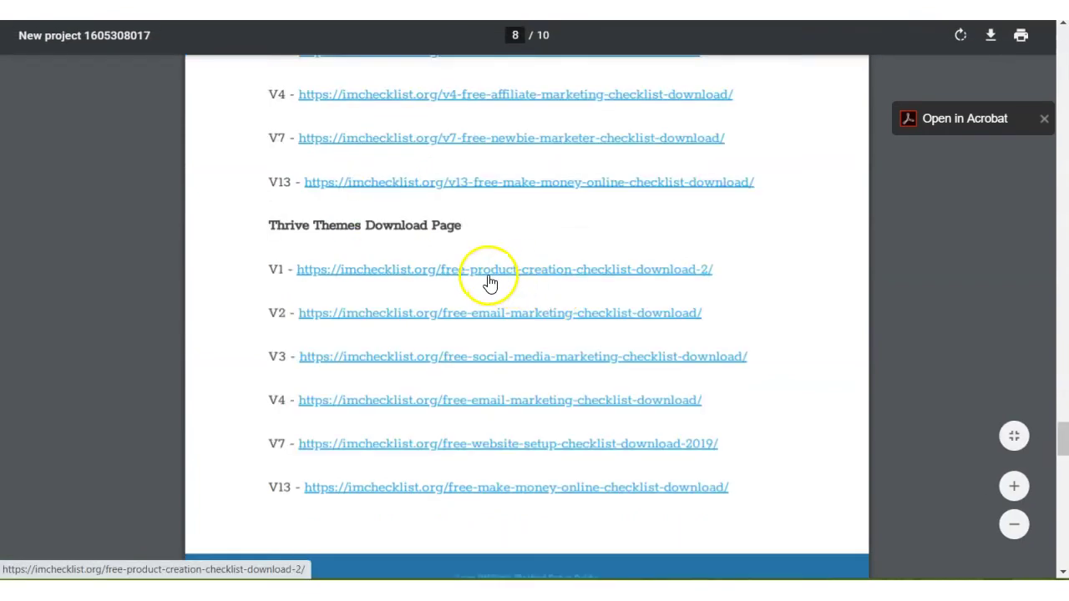
{"action": "left_click", "coordinate": [550, 280]}
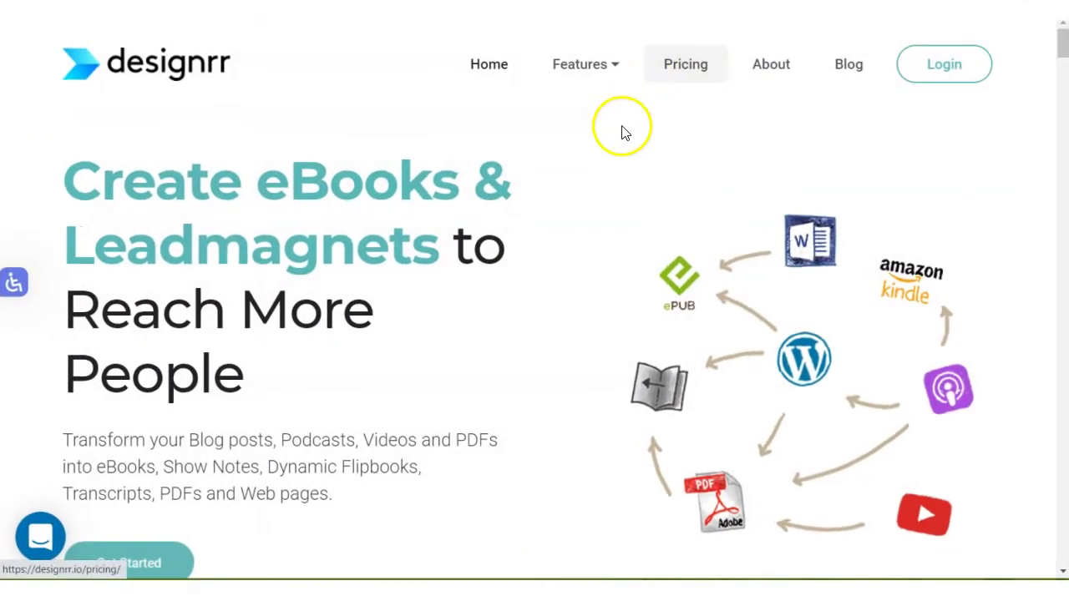
Open Designrr pricing and compare Standard $29, Pro $39, Premium $49 and Business $99 monthly plans.
{"action": "left_click", "coordinate": [686, 67]}
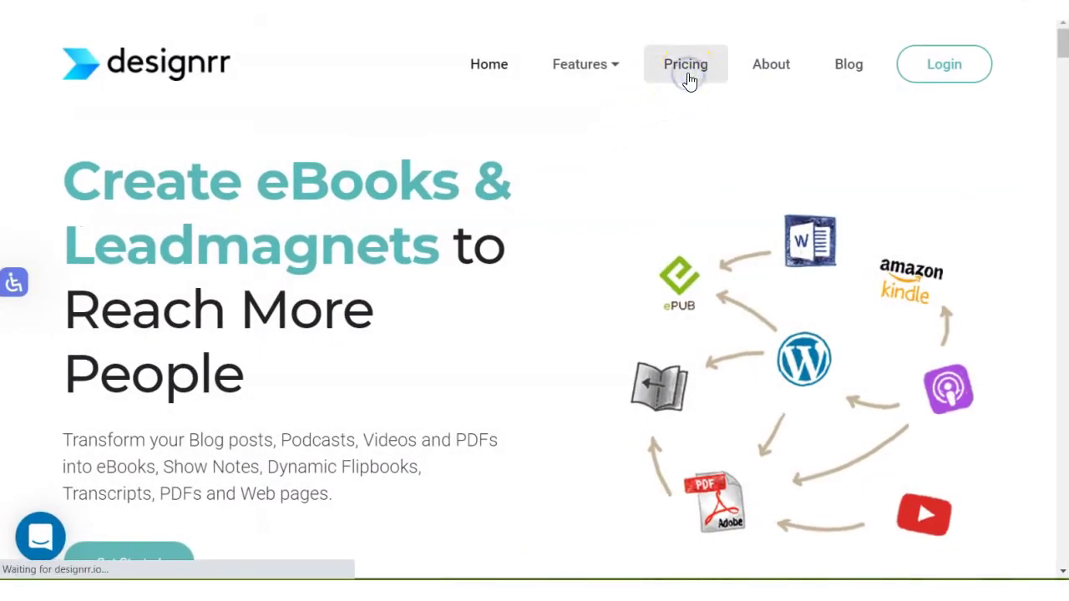
{"action": "scroll", "coordinate": [659, 172], "scroll_direction": "down", "scroll_amount": 3}
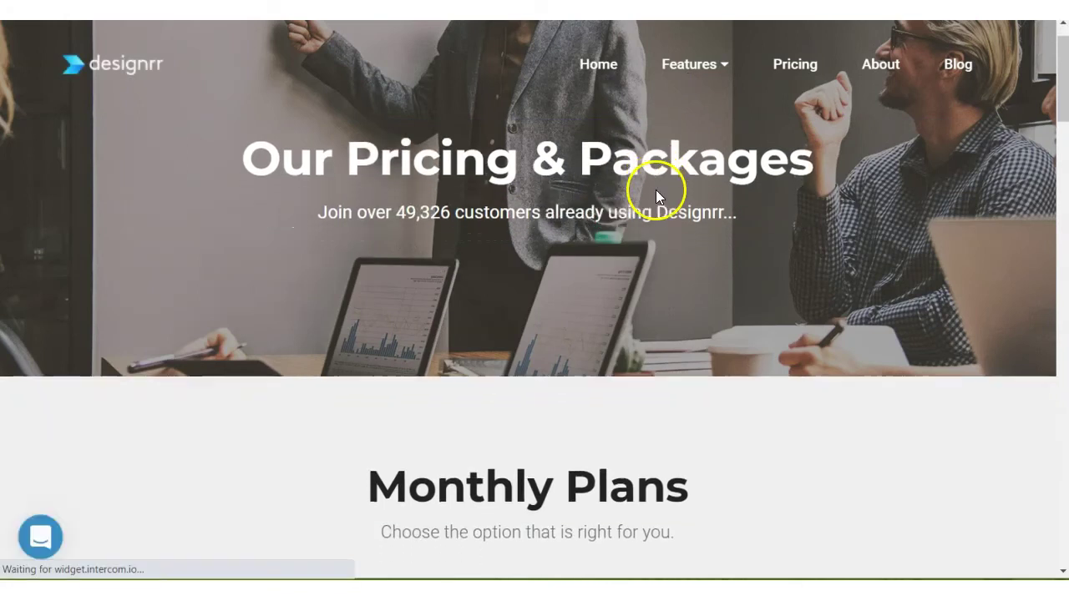
{"action": "scroll", "coordinate": [656, 195], "scroll_direction": "down", "scroll_amount": 5}
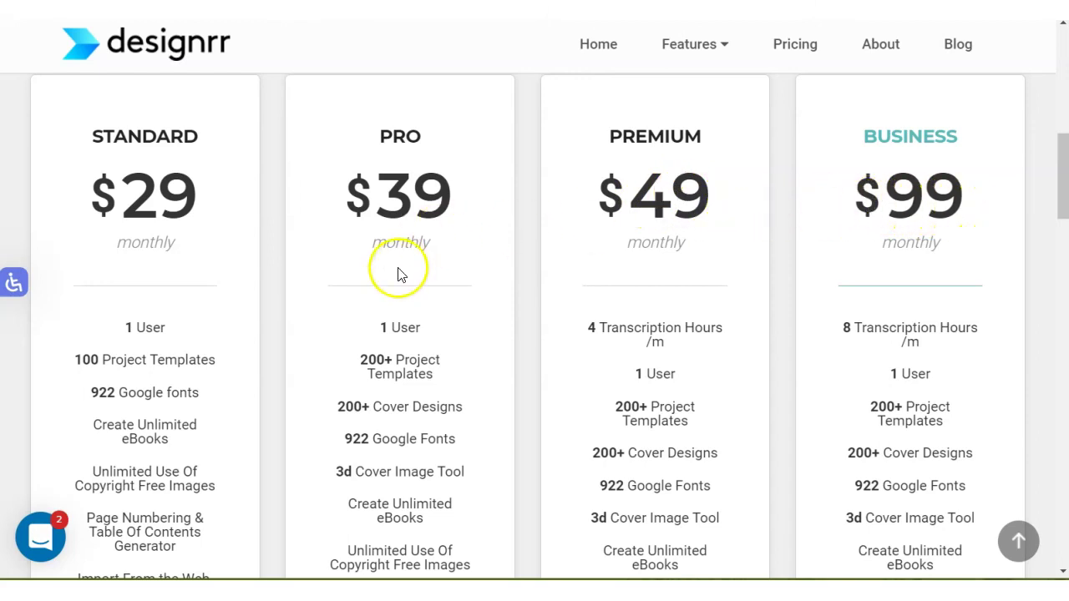
{"action": "scroll", "coordinate": [399, 274], "scroll_direction": "down", "scroll_amount": 4}
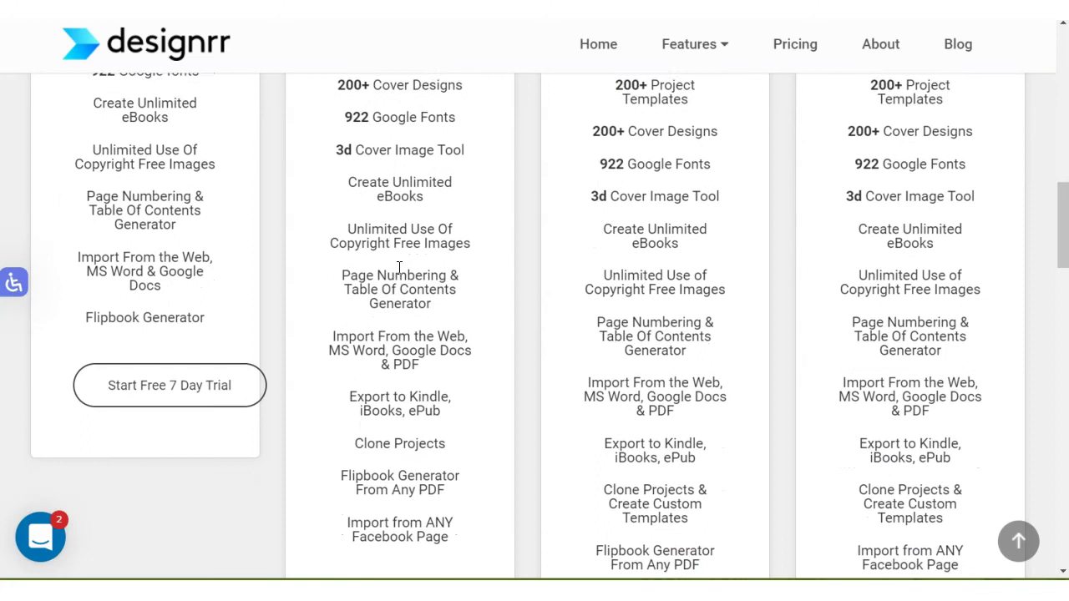
{"action": "scroll", "coordinate": [399, 267], "scroll_direction": "down", "scroll_amount": 2}
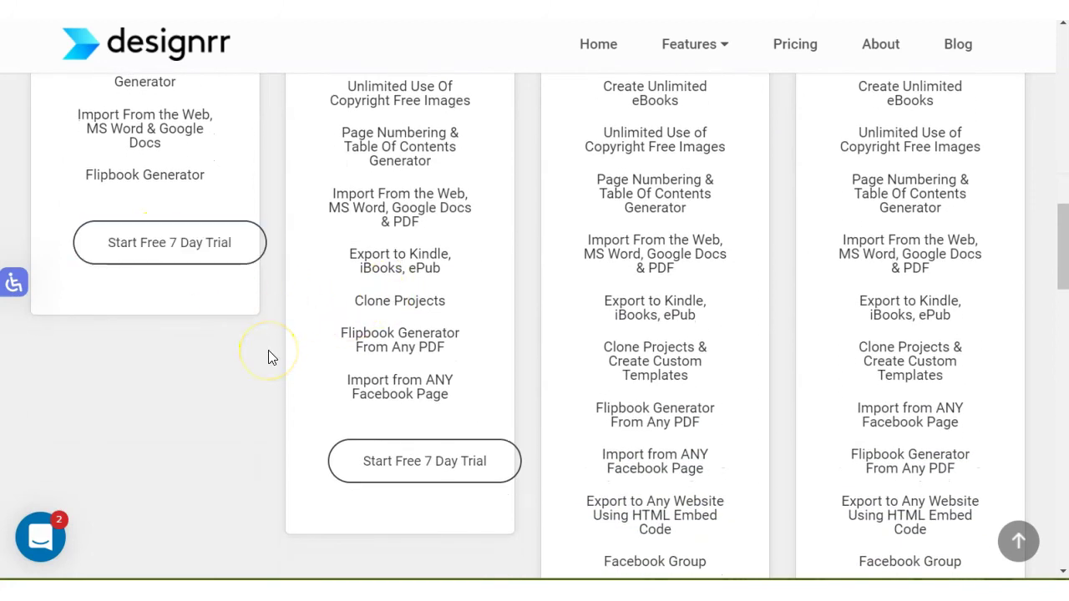
{"action": "scroll", "coordinate": [268, 350], "scroll_direction": "down", "scroll_amount": 1}
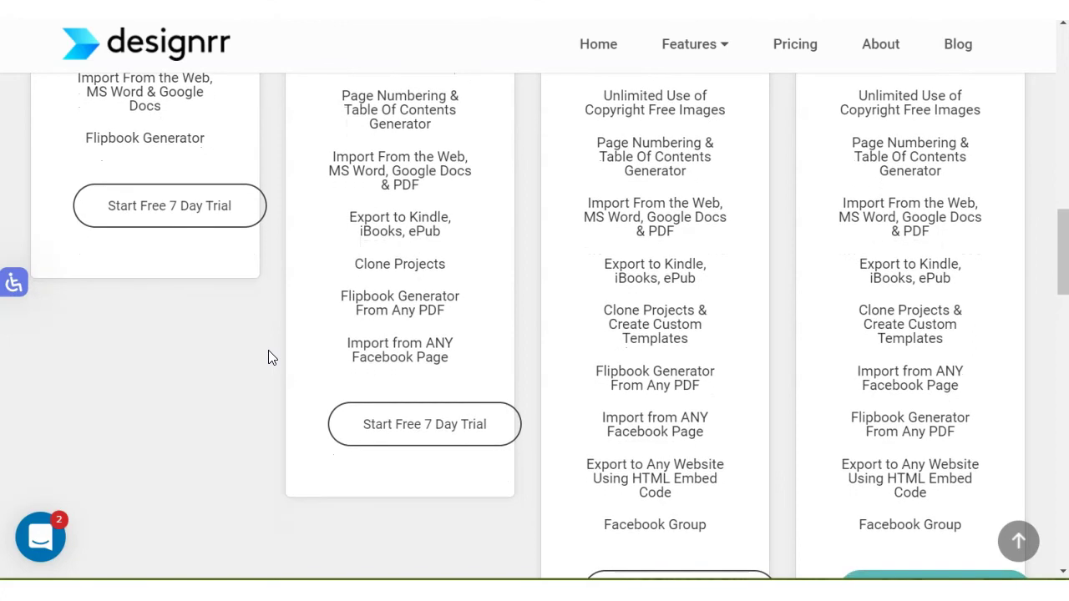
{"action": "scroll", "coordinate": [268, 352], "scroll_direction": "up", "scroll_amount": 2}
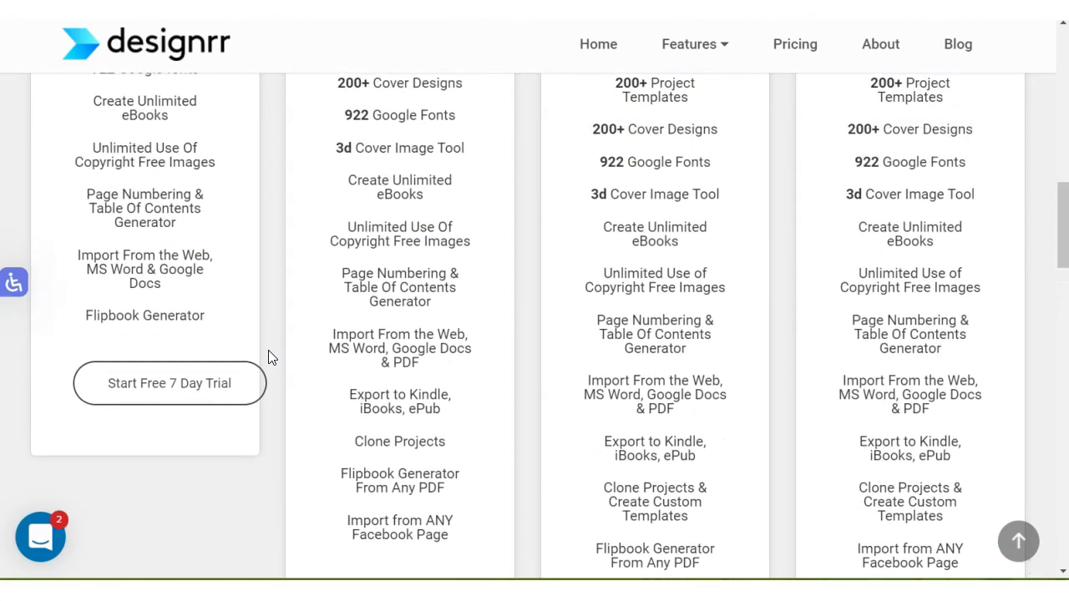
{"action": "scroll", "coordinate": [268, 357], "scroll_direction": "up", "scroll_amount": 4}
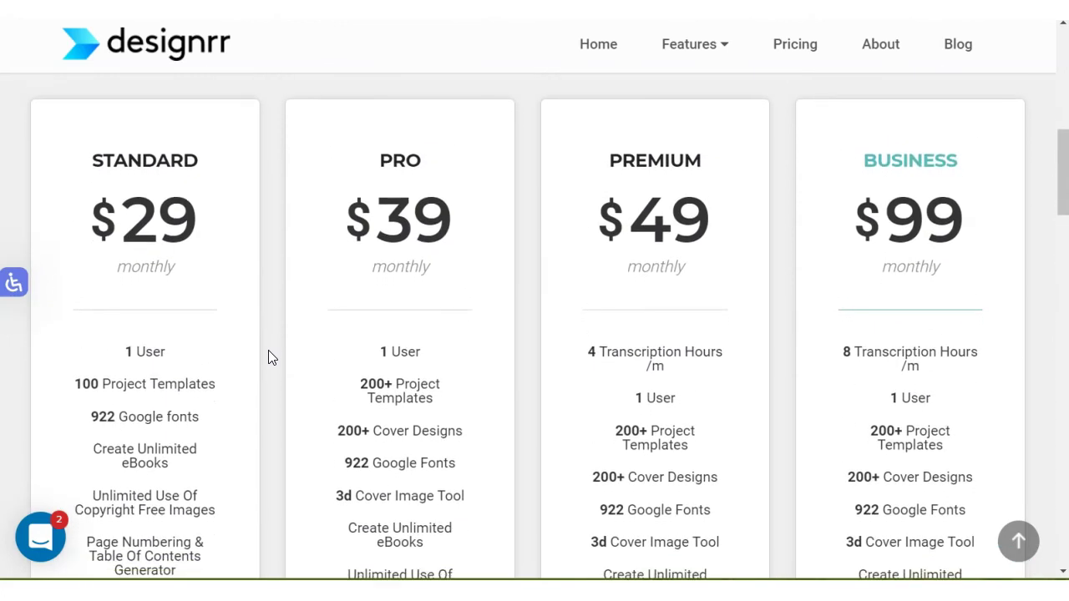
{"action": "scroll", "coordinate": [268, 358], "scroll_direction": "down", "scroll_amount": 2}
{"action": "scroll", "coordinate": [268, 352], "scroll_direction": "down", "scroll_amount": 3}
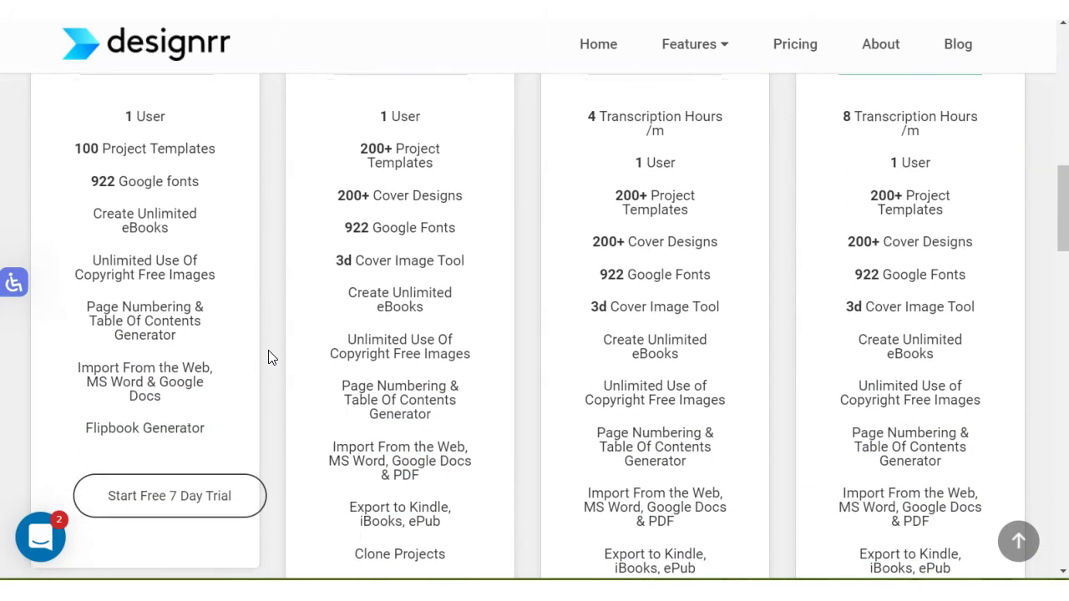
{"action": "scroll", "coordinate": [268, 355], "scroll_direction": "up", "scroll_amount": 5}
{"action": "scroll", "coordinate": [268, 355], "scroll_direction": "down", "scroll_amount": 4}
{"action": "scroll", "coordinate": [269, 357], "scroll_direction": "down", "scroll_amount": 1}
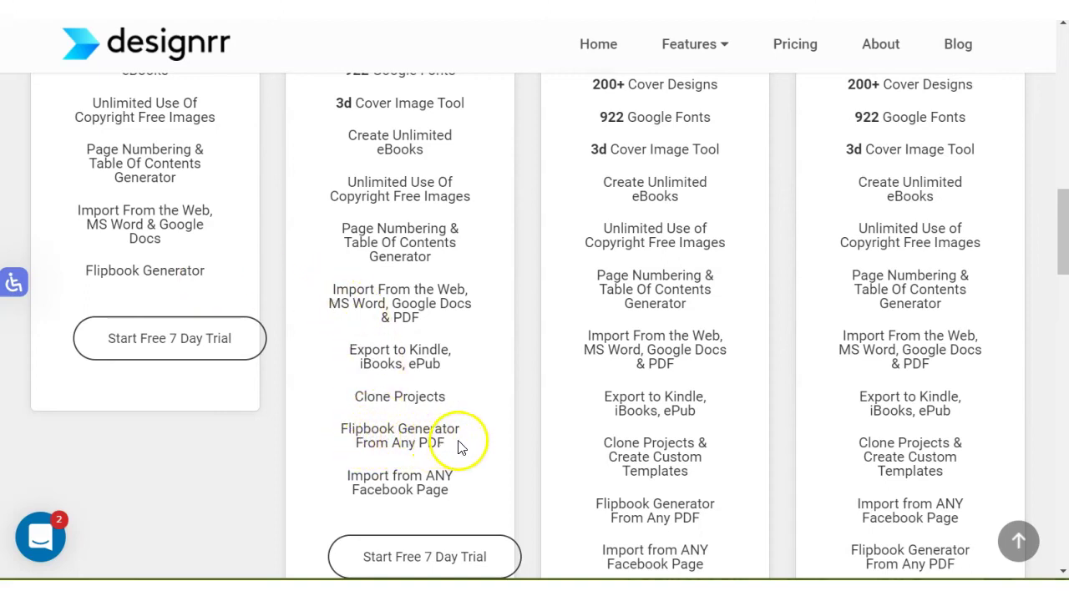
{"action": "scroll", "coordinate": [409, 335], "scroll_direction": "down", "scroll_amount": 1}
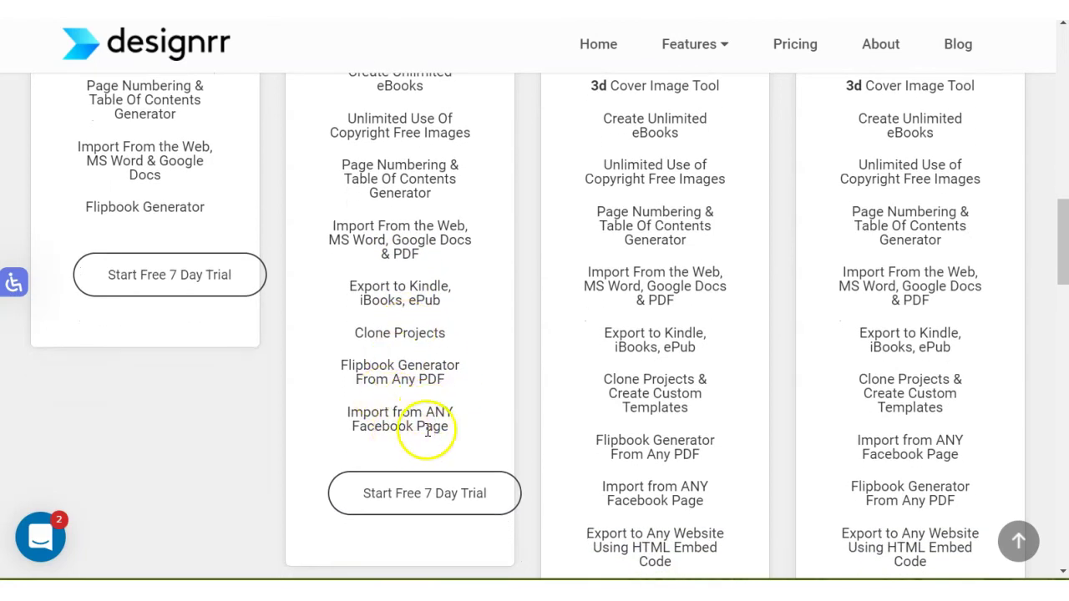
{"action": "scroll", "coordinate": [625, 334], "scroll_direction": "down", "scroll_amount": 2}
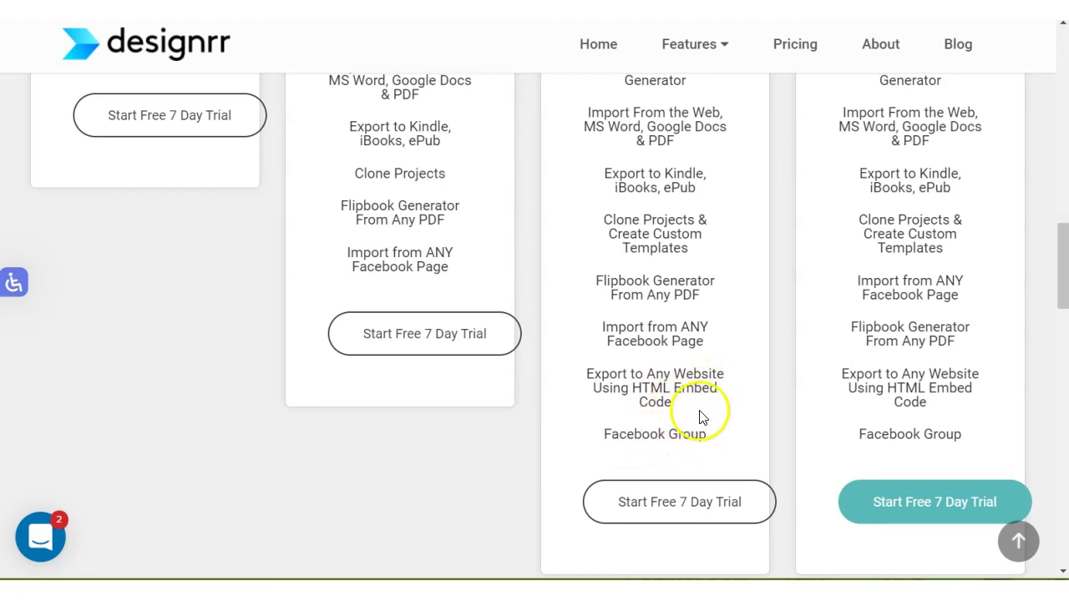
{"action": "scroll", "coordinate": [785, 317], "scroll_direction": "up", "scroll_amount": 5}
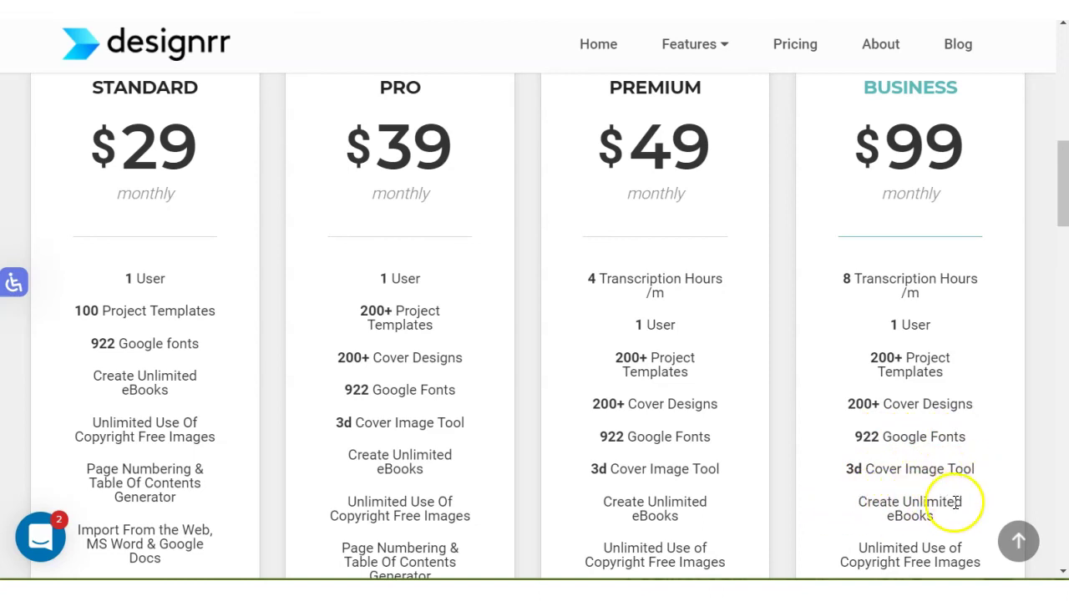
{"action": "scroll", "coordinate": [410, 358], "scroll_direction": "up", "scroll_amount": 3}
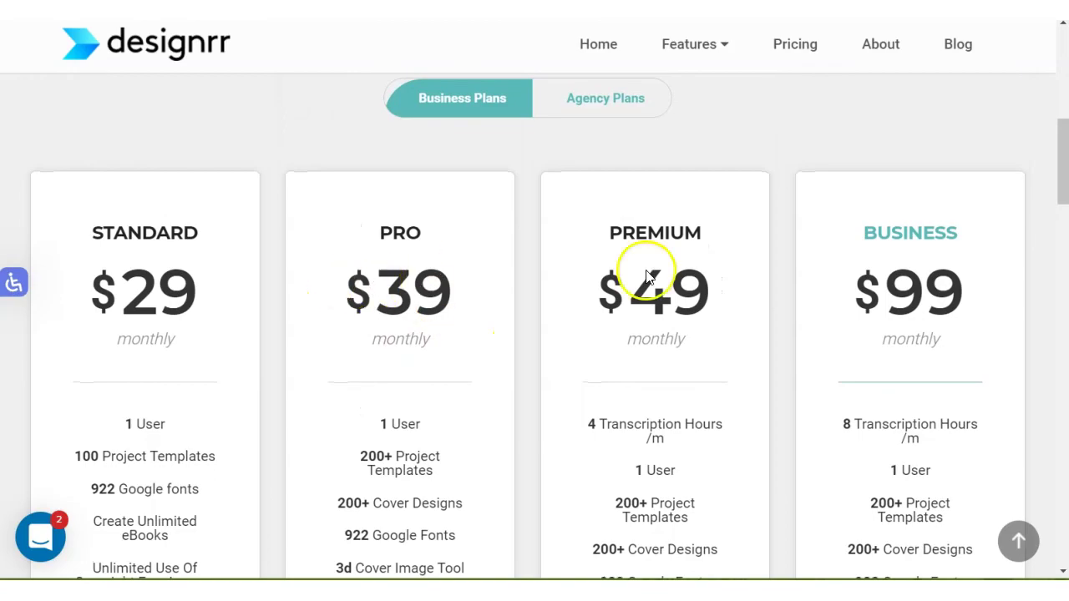
{"action": "scroll", "coordinate": [772, 281], "scroll_direction": "down", "scroll_amount": 4}
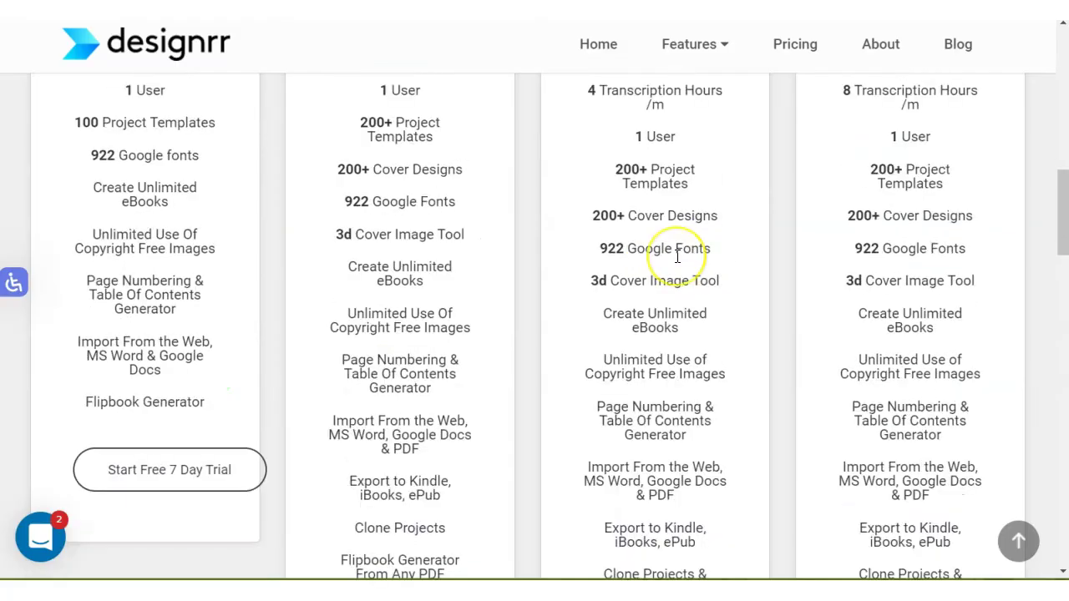
Scroll down past the pricing plan cards and read the Common Questions FAQ answers.
{"action": "scroll", "coordinate": [677, 256], "scroll_direction": "down", "scroll_amount": 10}
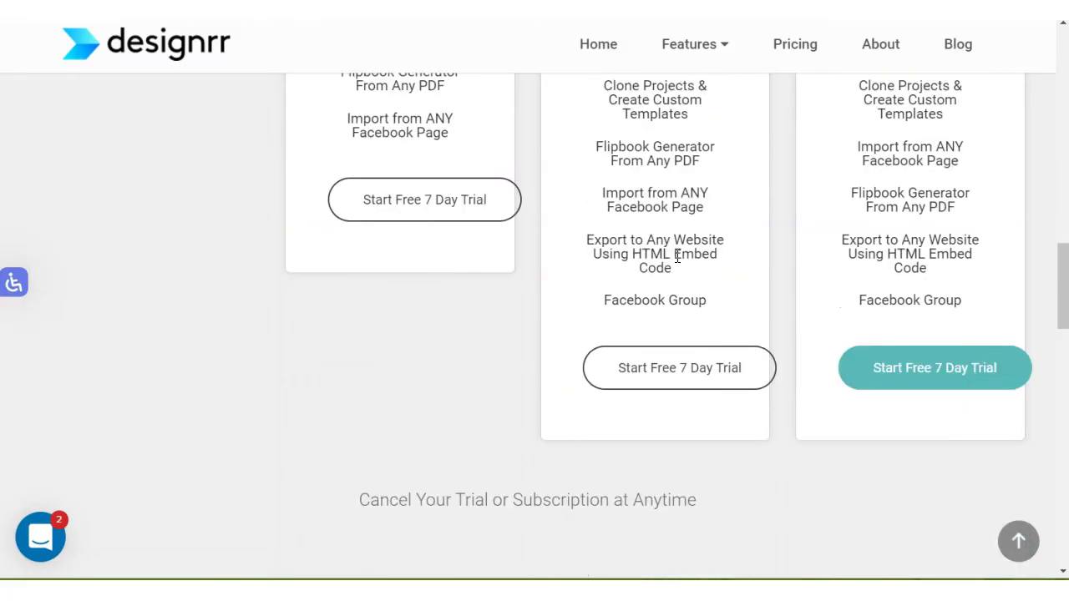
{"action": "scroll", "coordinate": [677, 255], "scroll_direction": "down", "scroll_amount": 5}
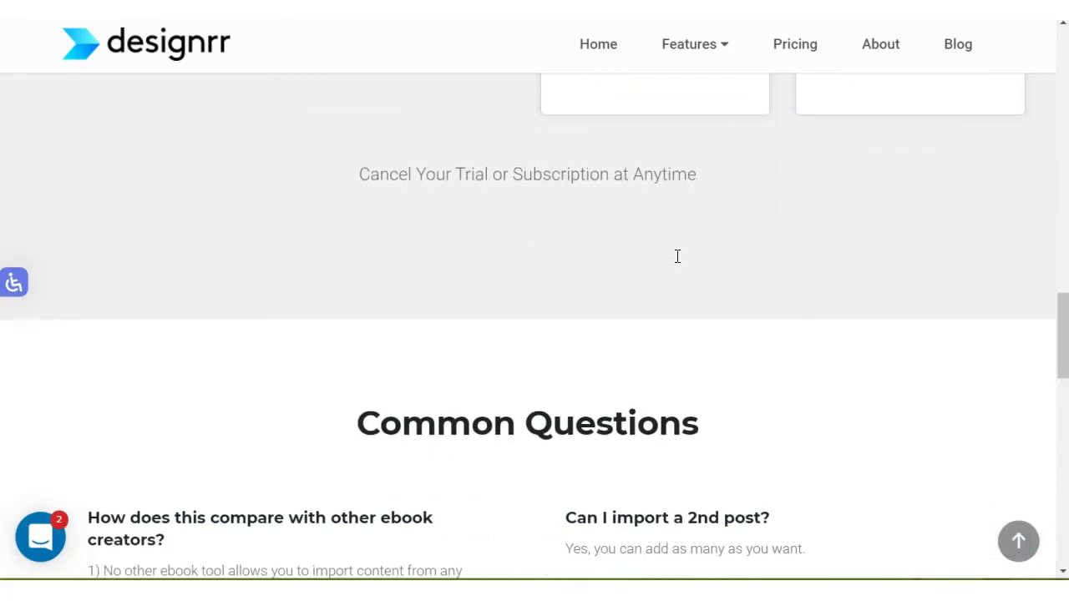
{"action": "scroll", "coordinate": [677, 255], "scroll_direction": "down", "scroll_amount": 3}
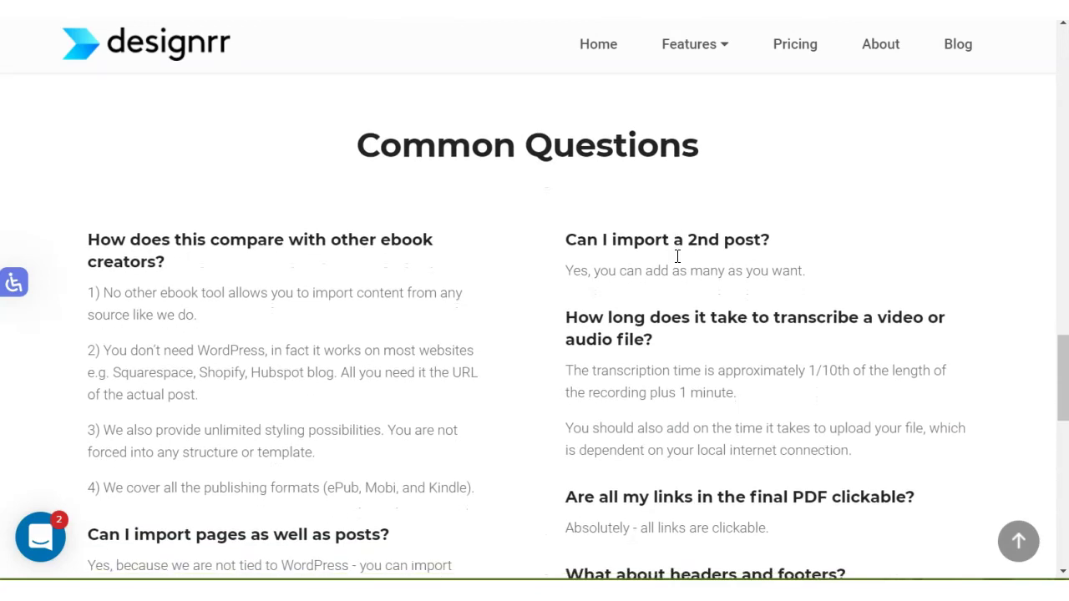
{"action": "left_click", "coordinate": [590, 263]}
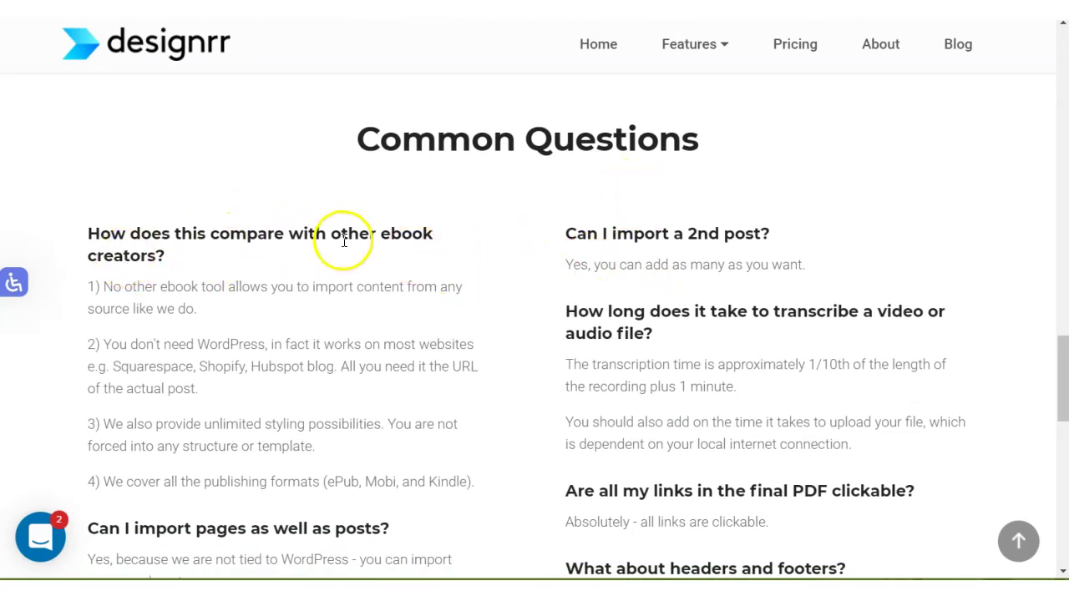
{"action": "scroll", "coordinate": [167, 234], "scroll_direction": "down", "scroll_amount": 1}
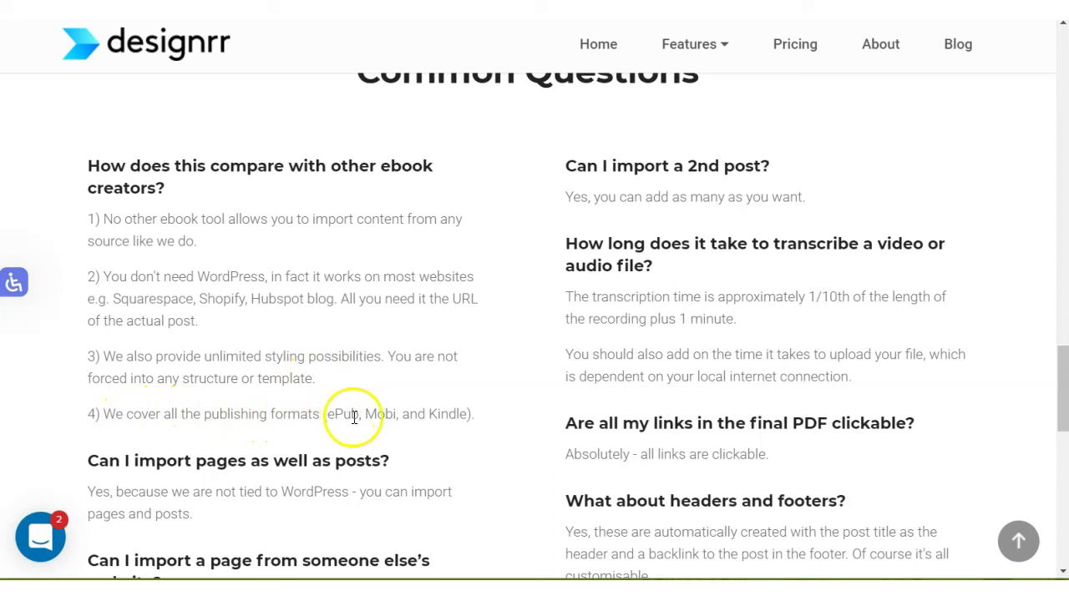
{"action": "scroll", "coordinate": [334, 401], "scroll_direction": "down", "scroll_amount": 1}
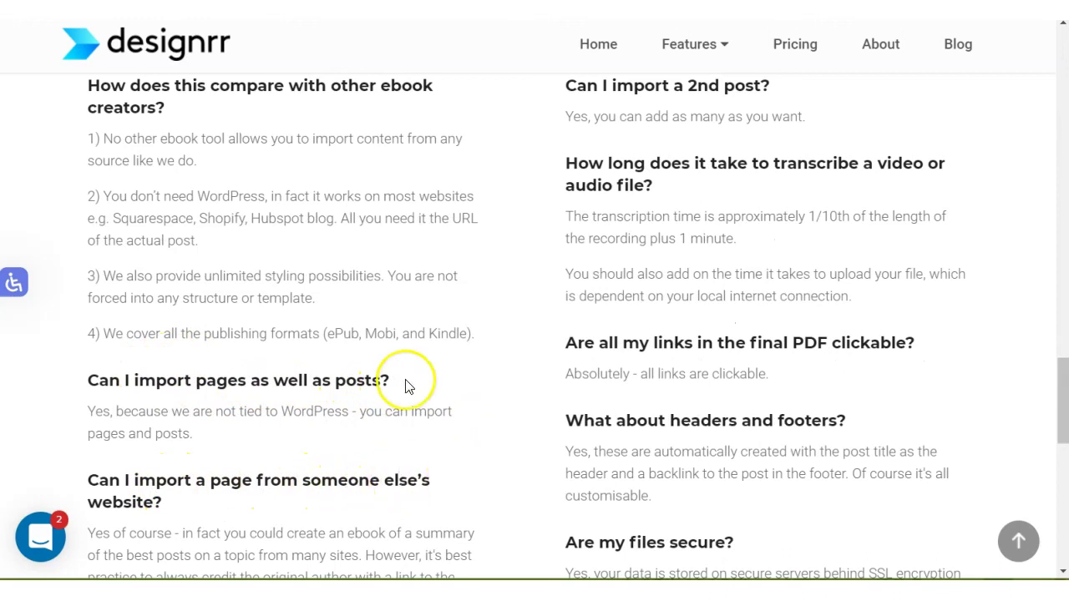
{"action": "scroll", "coordinate": [408, 385], "scroll_direction": "down", "scroll_amount": 1}
{"action": "scroll", "coordinate": [407, 385], "scroll_direction": "down", "scroll_amount": 2}
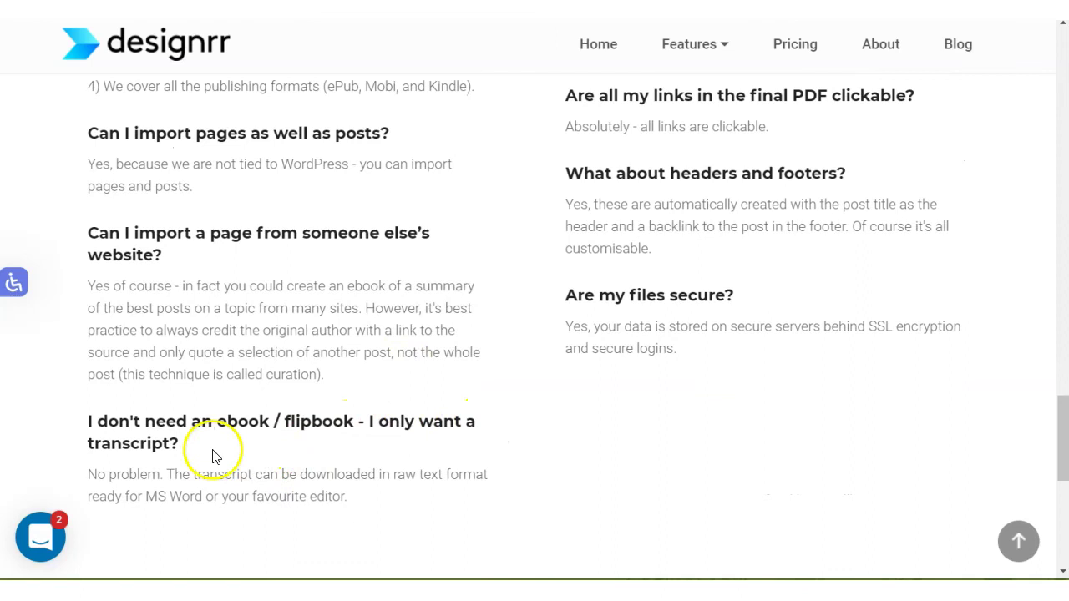
Scroll back up to the plan feature lists showing 4 and 8 transcription hours per month.
{"action": "scroll", "coordinate": [735, 437], "scroll_direction": "up", "scroll_amount": 5}
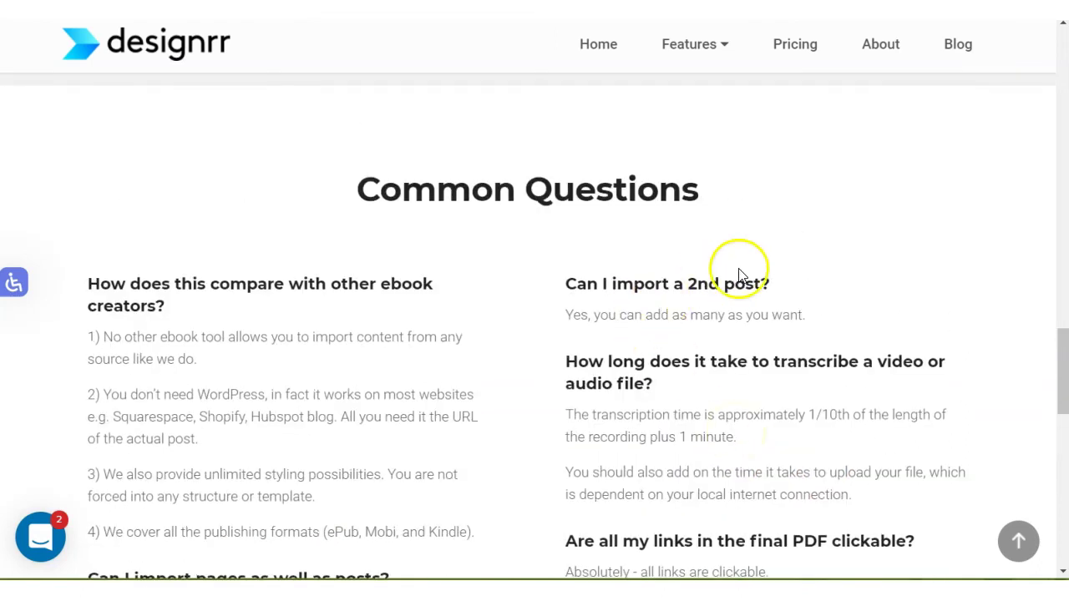
{"action": "scroll", "coordinate": [469, 316], "scroll_direction": "down", "scroll_amount": 1}
{"action": "scroll", "coordinate": [469, 316], "scroll_direction": "down", "scroll_amount": 3}
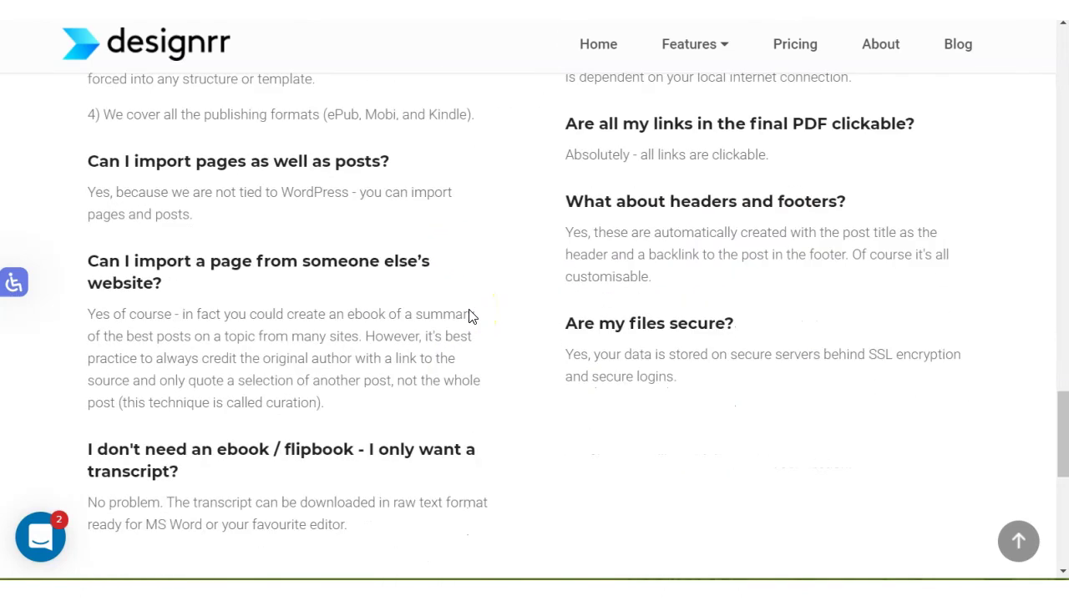
{"action": "scroll", "coordinate": [468, 316], "scroll_direction": "down", "scroll_amount": 1}
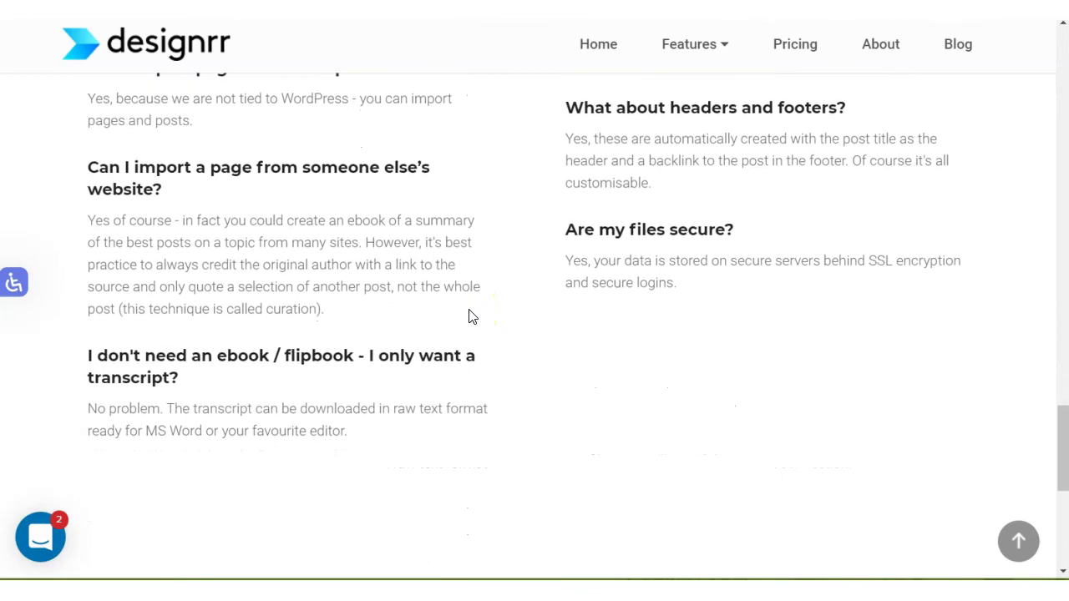
{"action": "scroll", "coordinate": [468, 316], "scroll_direction": "up", "scroll_amount": 4}
{"action": "scroll", "coordinate": [468, 316], "scroll_direction": "up", "scroll_amount": 15}
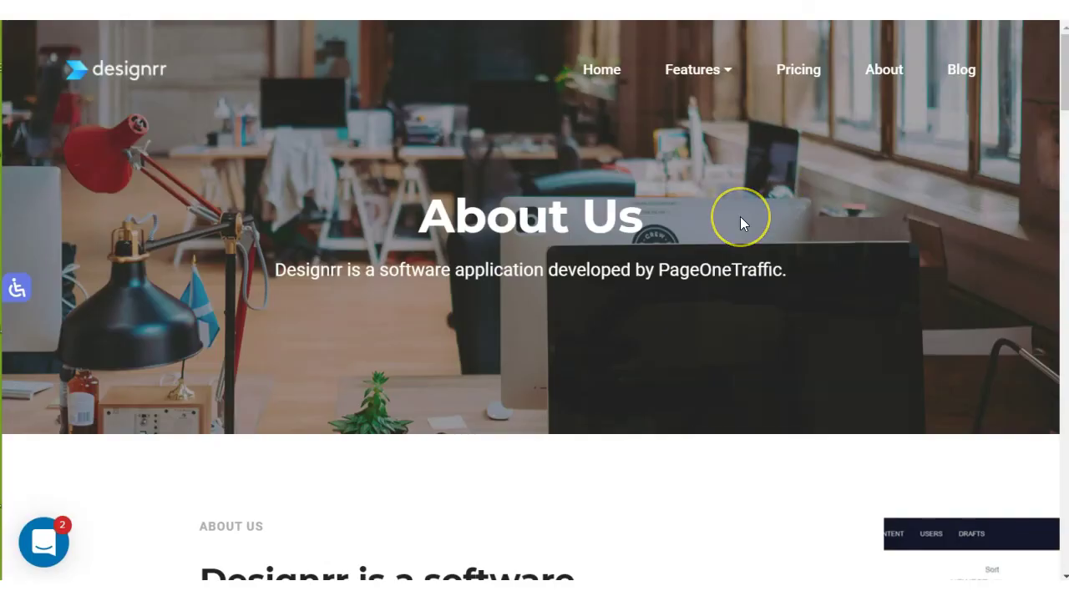
Scroll through the About page's Meet the Team section to view staff photos and job titles.
{"action": "scroll", "coordinate": [740, 216], "scroll_direction": "down", "scroll_amount": 1}
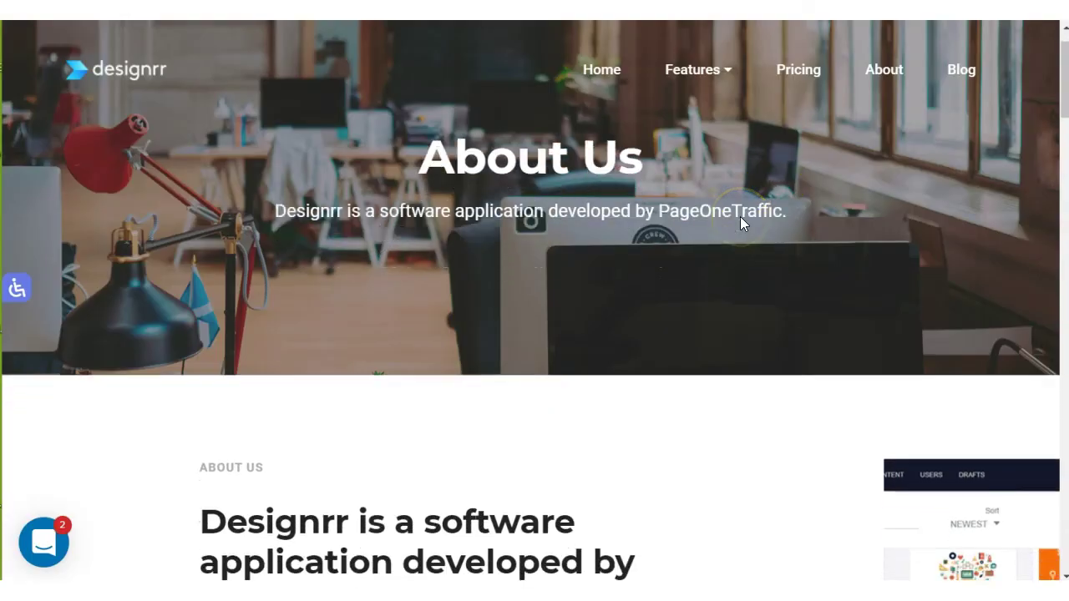
{"action": "scroll", "coordinate": [740, 218], "scroll_direction": "down", "scroll_amount": 6}
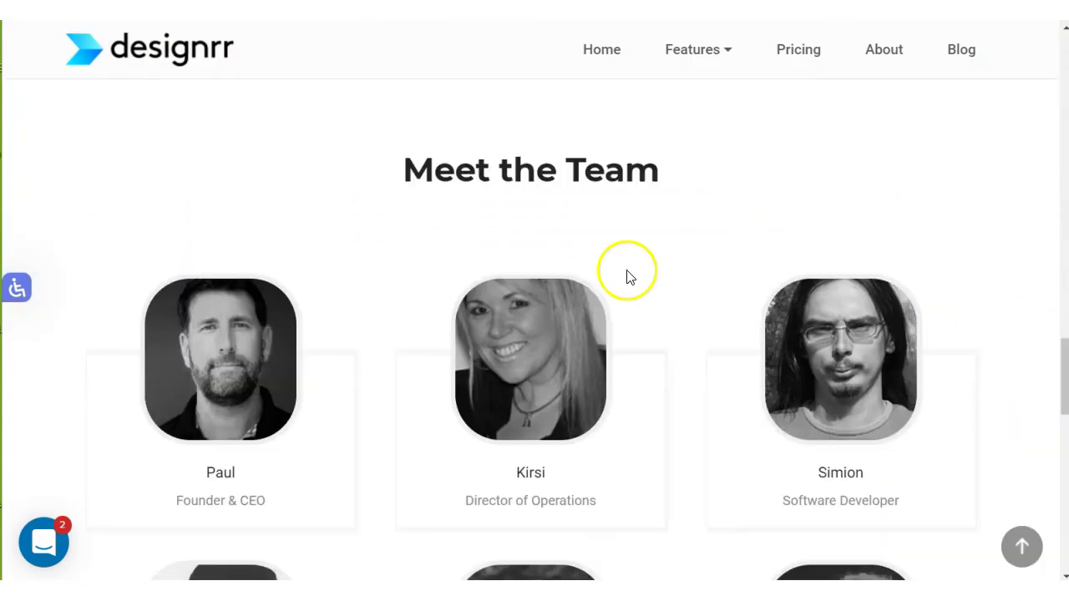
{"action": "scroll", "coordinate": [630, 278], "scroll_direction": "down", "scroll_amount": 3}
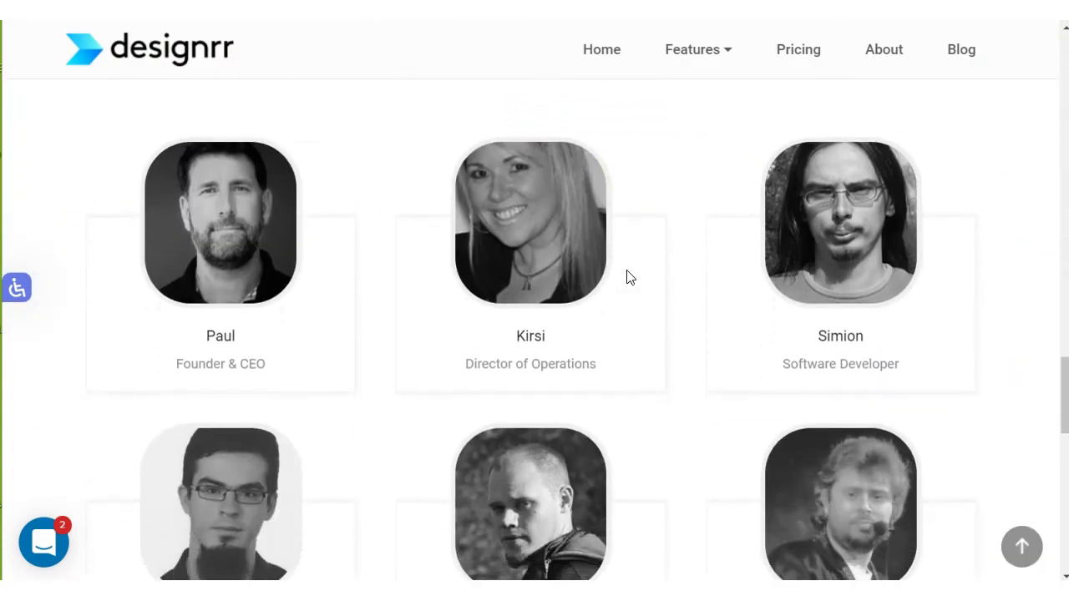
{"action": "scroll", "coordinate": [629, 277], "scroll_direction": "down", "scroll_amount": 5}
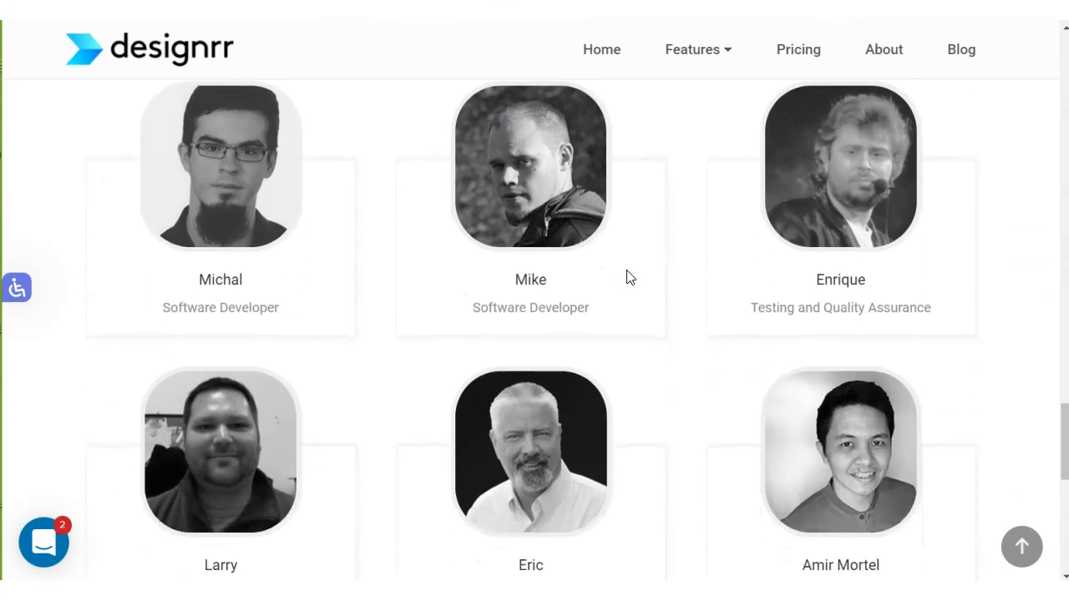
{"action": "scroll", "coordinate": [630, 278], "scroll_direction": "down", "scroll_amount": 5}
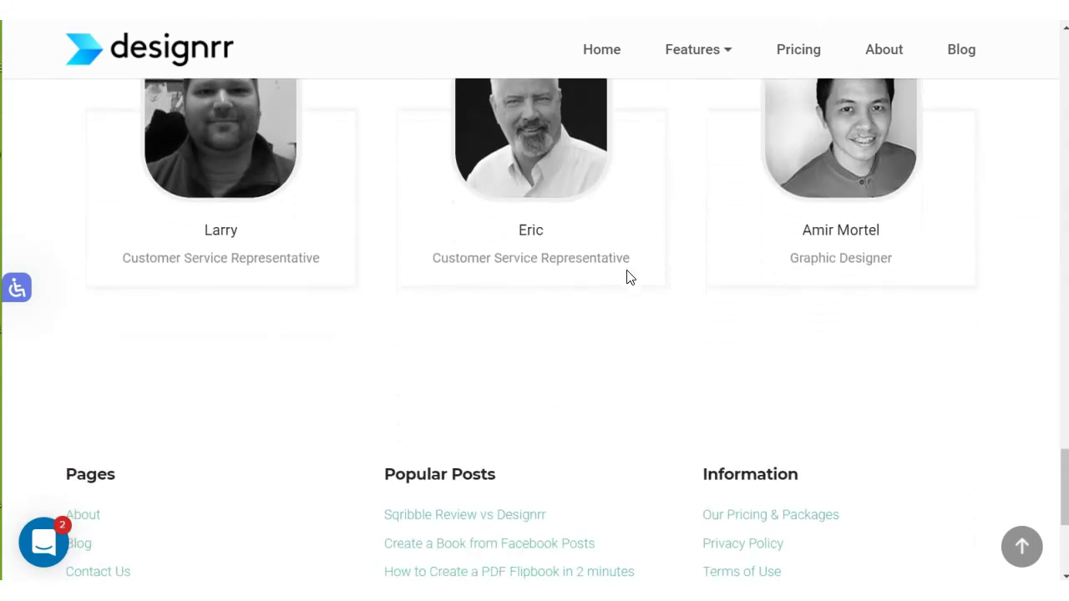
{"action": "scroll", "coordinate": [629, 277], "scroll_direction": "up", "scroll_amount": 7}
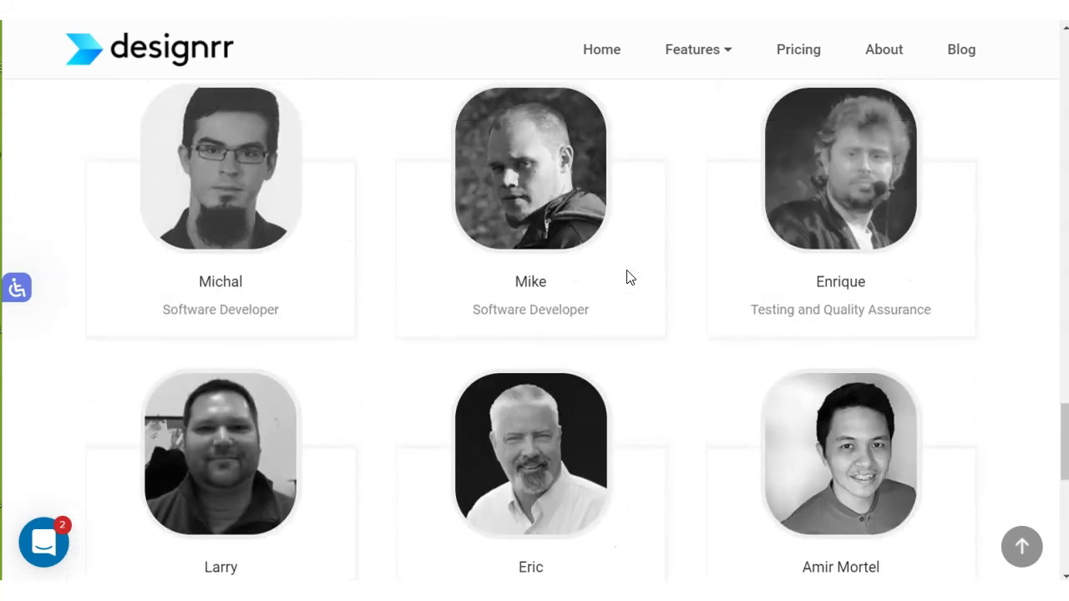
{"action": "scroll", "coordinate": [630, 277], "scroll_direction": "up", "scroll_amount": 1}
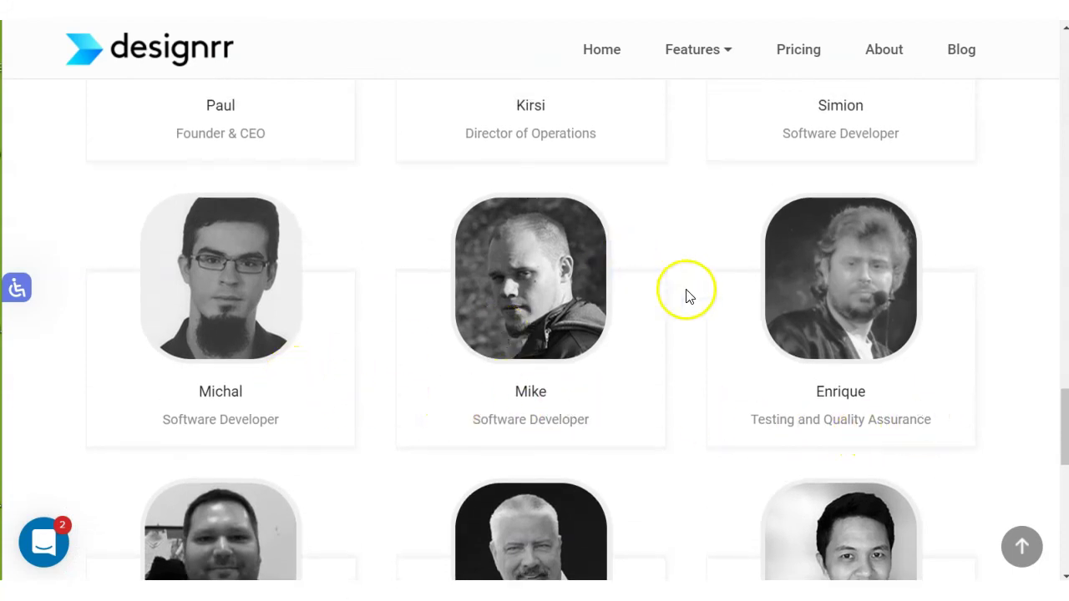
{"action": "scroll", "coordinate": [785, 347], "scroll_direction": "down", "scroll_amount": 1}
{"action": "scroll", "coordinate": [784, 346], "scroll_direction": "down", "scroll_amount": 2}
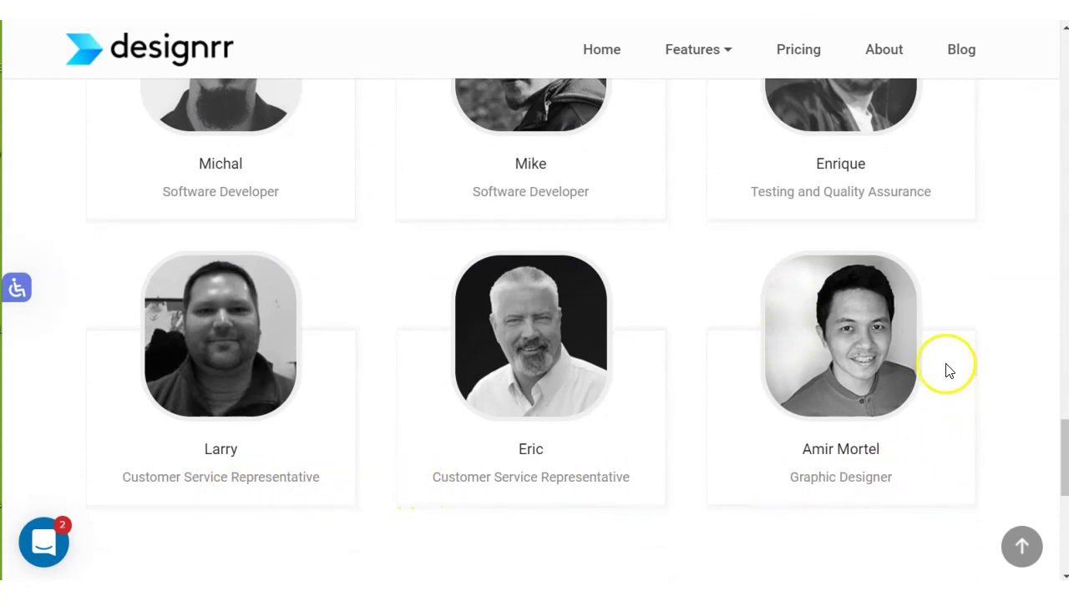
{"action": "scroll", "coordinate": [947, 370], "scroll_direction": "up", "scroll_amount": 4}
{"action": "scroll", "coordinate": [946, 370], "scroll_direction": "up", "scroll_amount": 5}
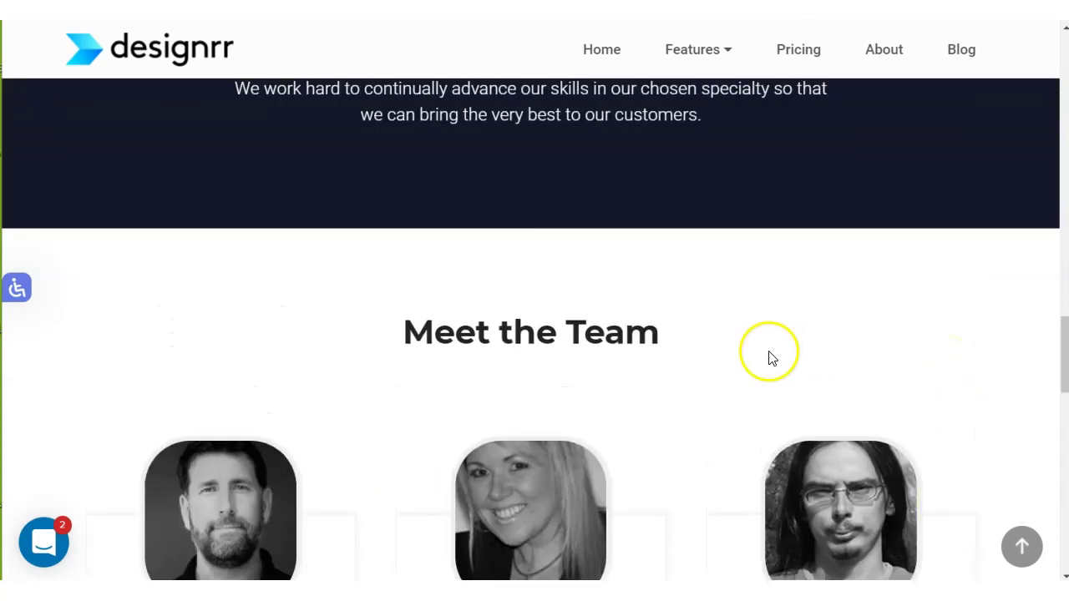